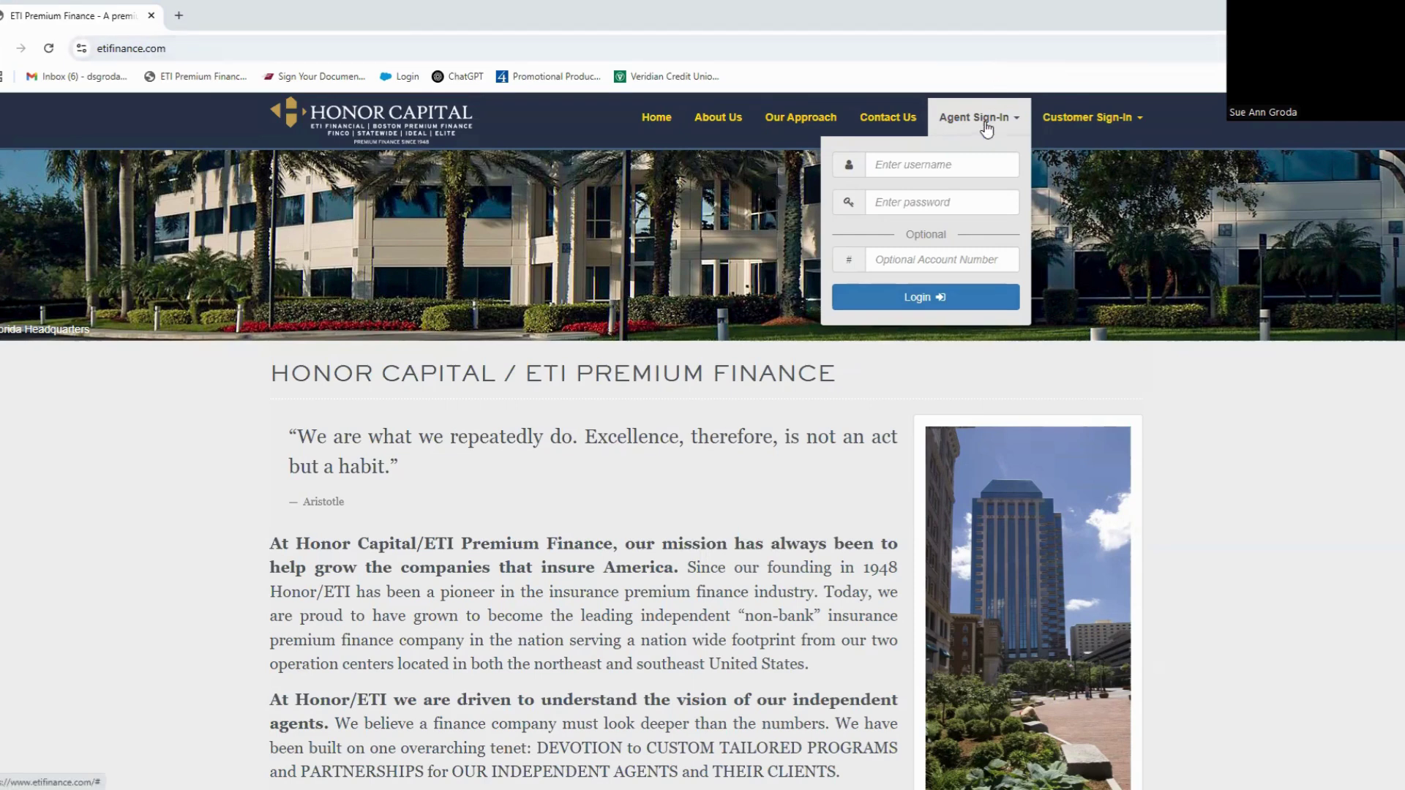
# Step: Log in to the agent portal using the saved agent credentials from autofill
pyautogui.click(981, 165)
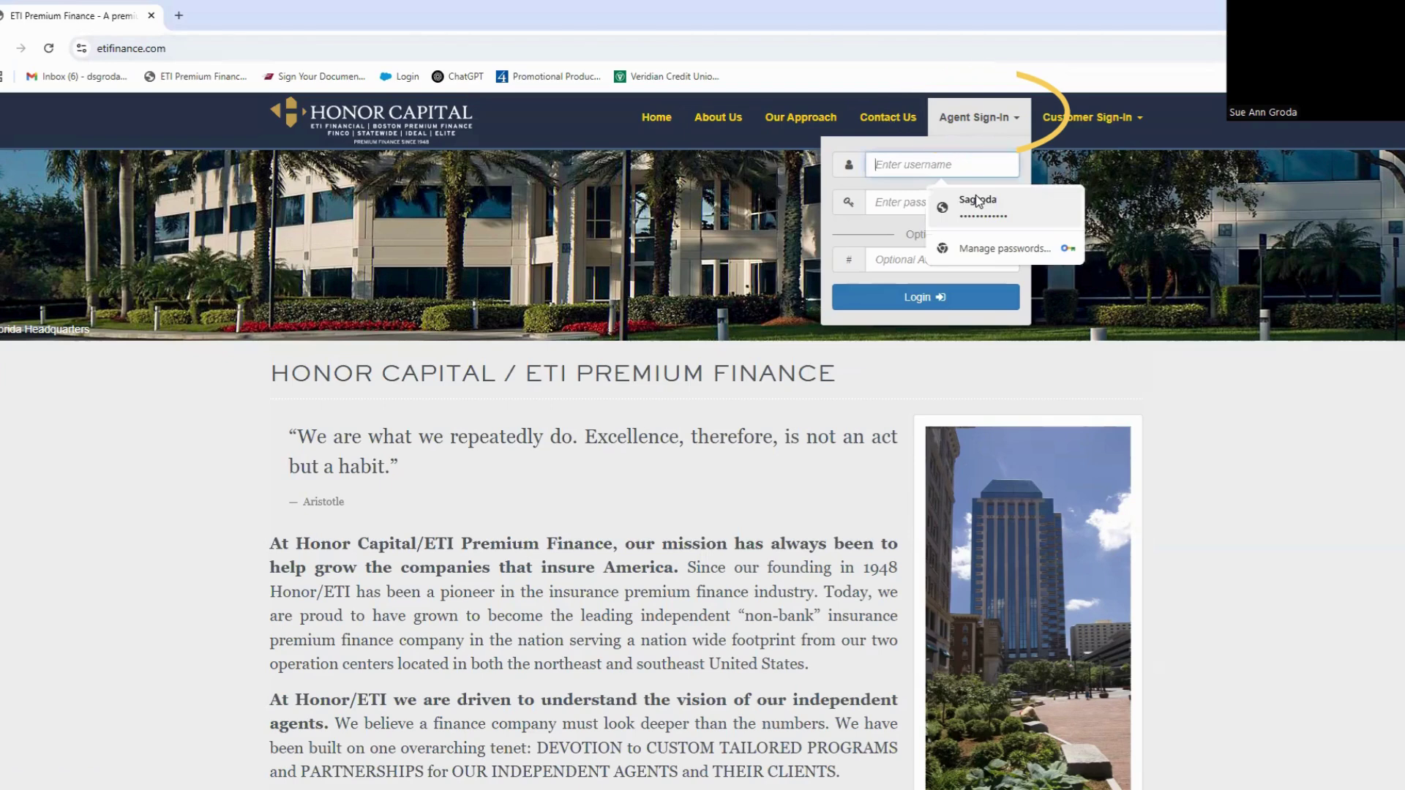
pyautogui.click(979, 202)
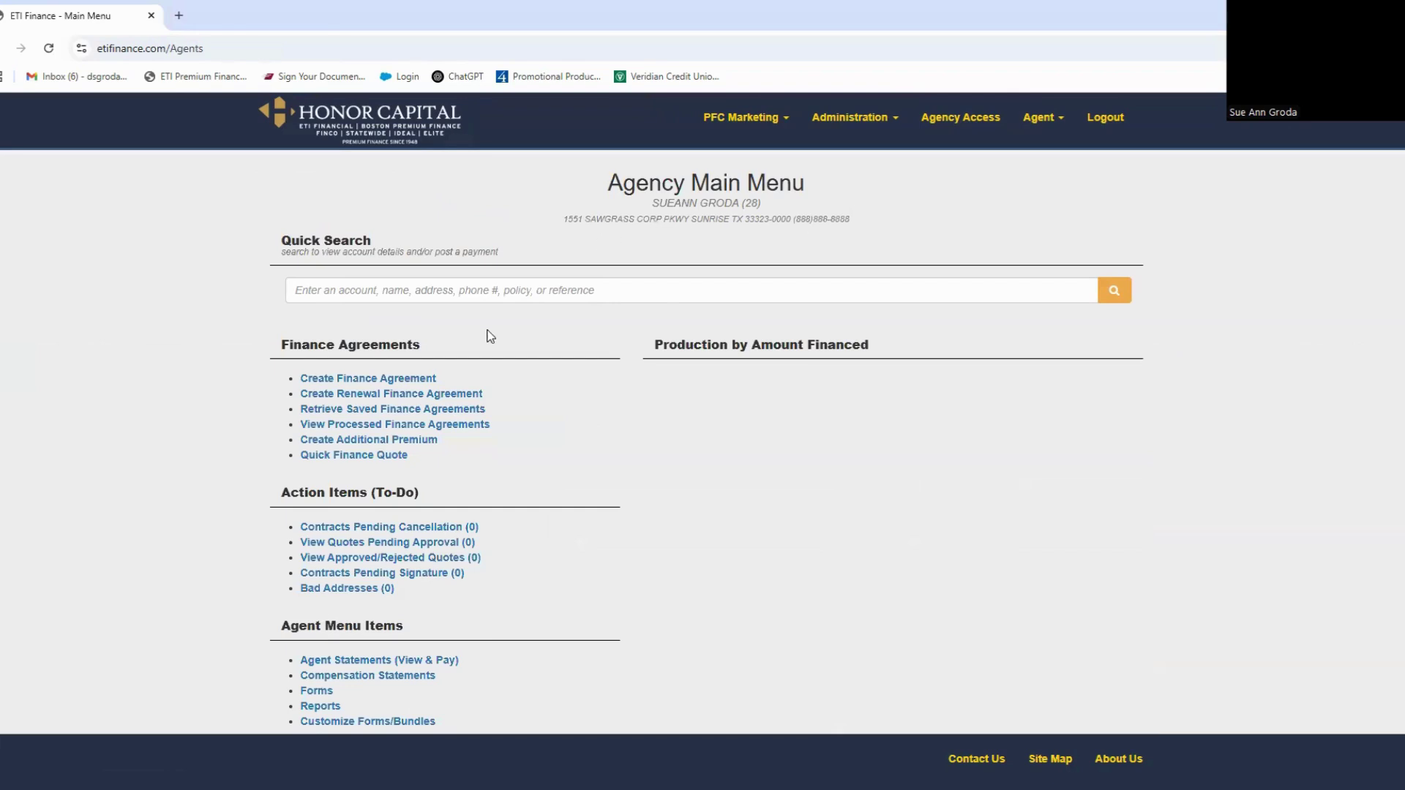
# Step: Choose Create Finance Agreement on the Agency Main Menu to get a blank New Quote
pyautogui.click(415, 387)
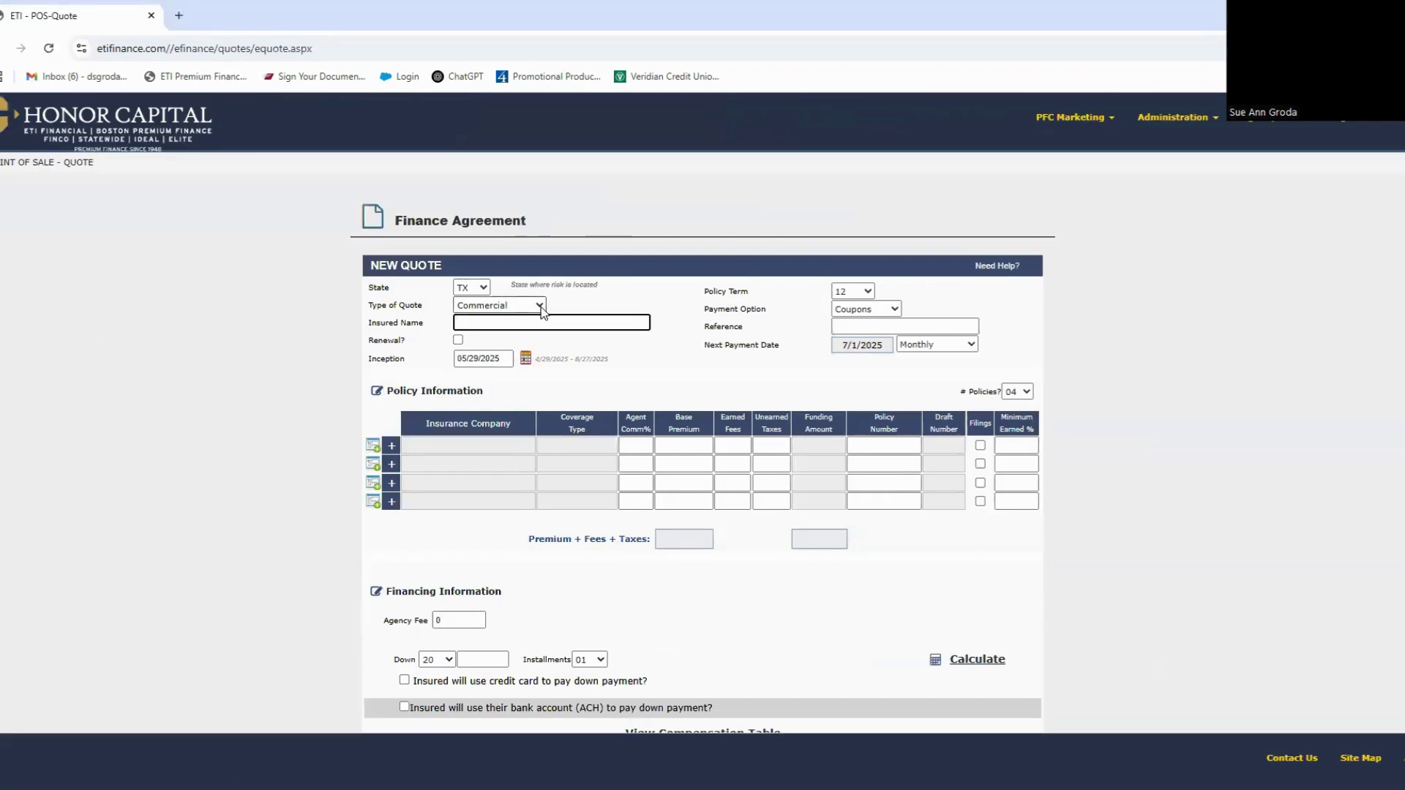
# Step: Set quote type to Commercial, insured name to TEST PROGRAM, and tick Renewal
pyautogui.click(539, 306)
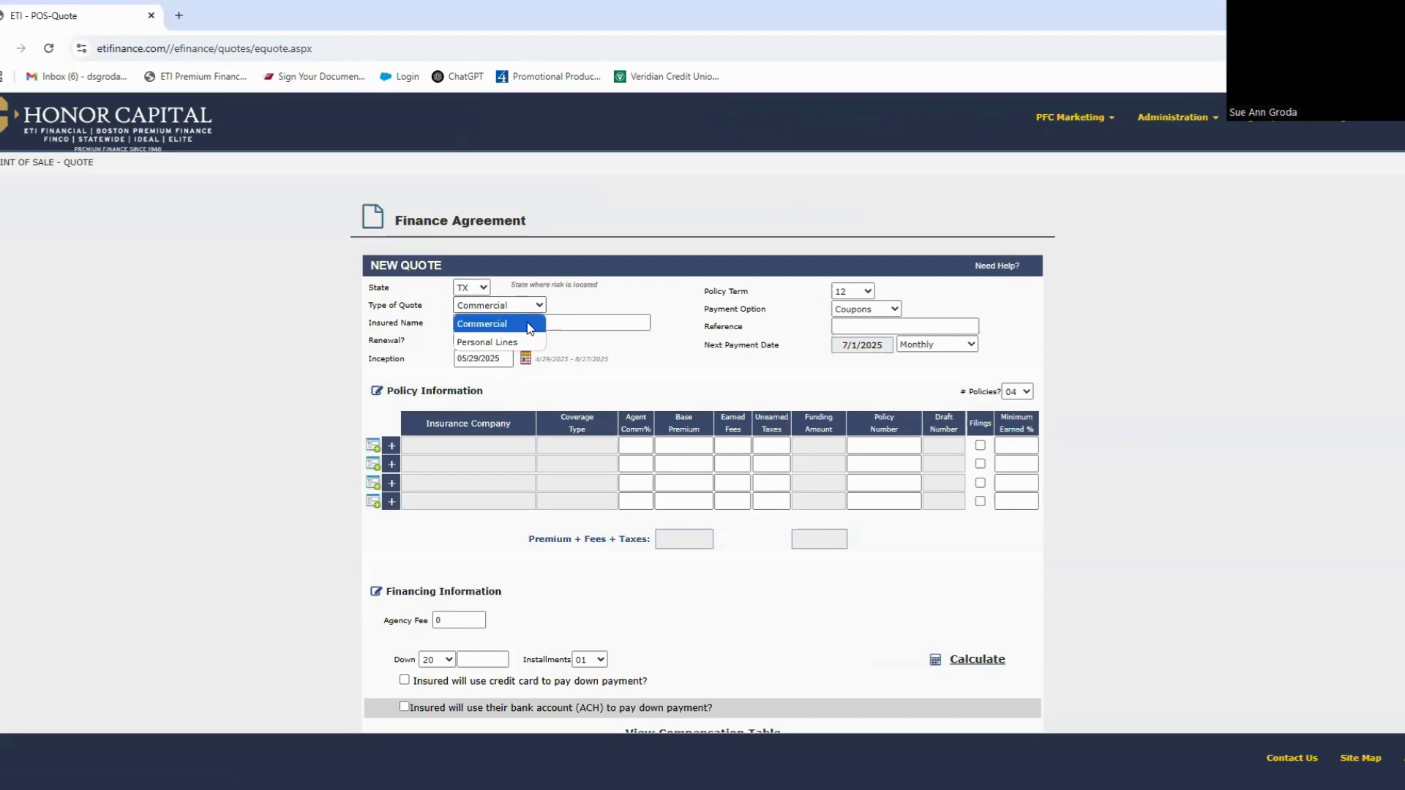
pyautogui.click(530, 326)
pyautogui.click(529, 323)
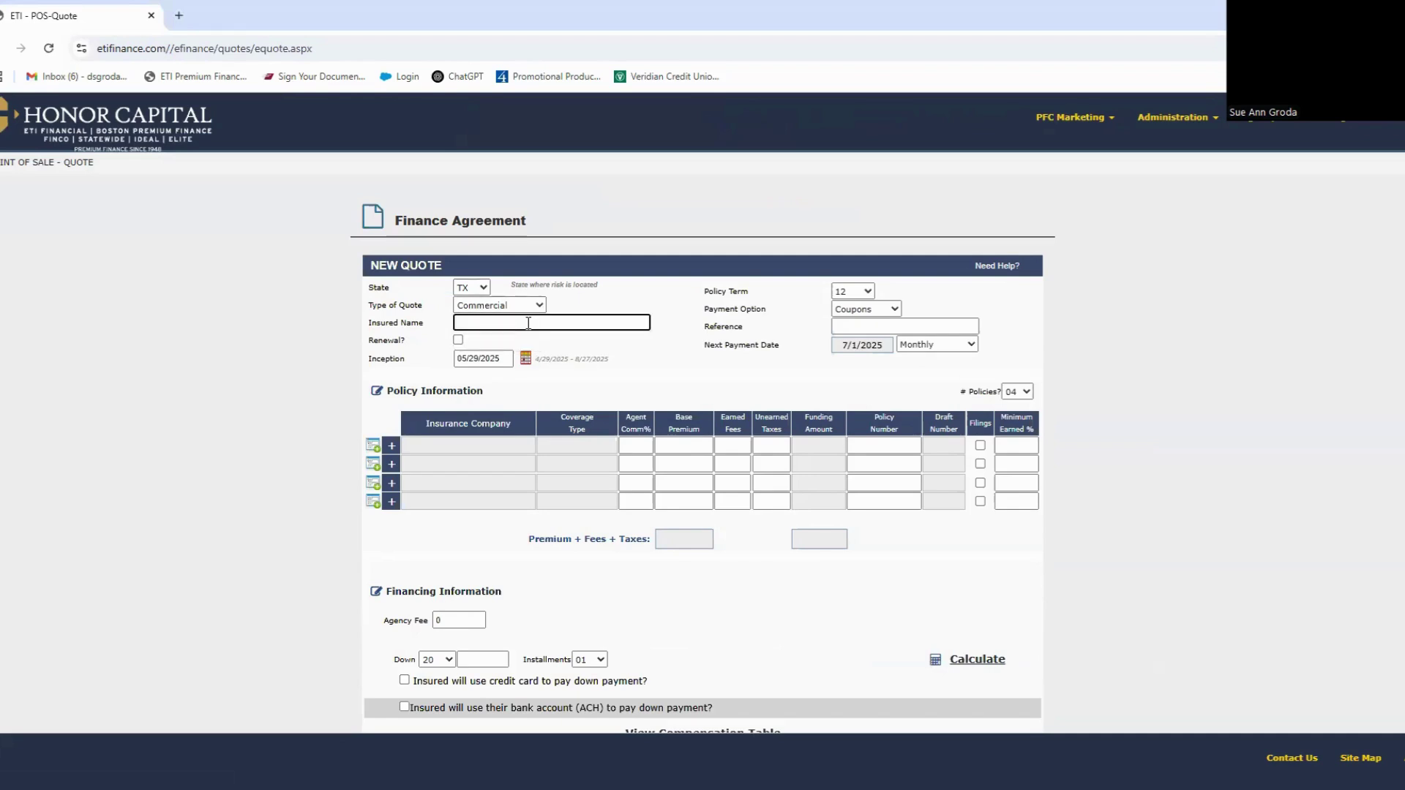
pyautogui.write('tEST PROGRAM')
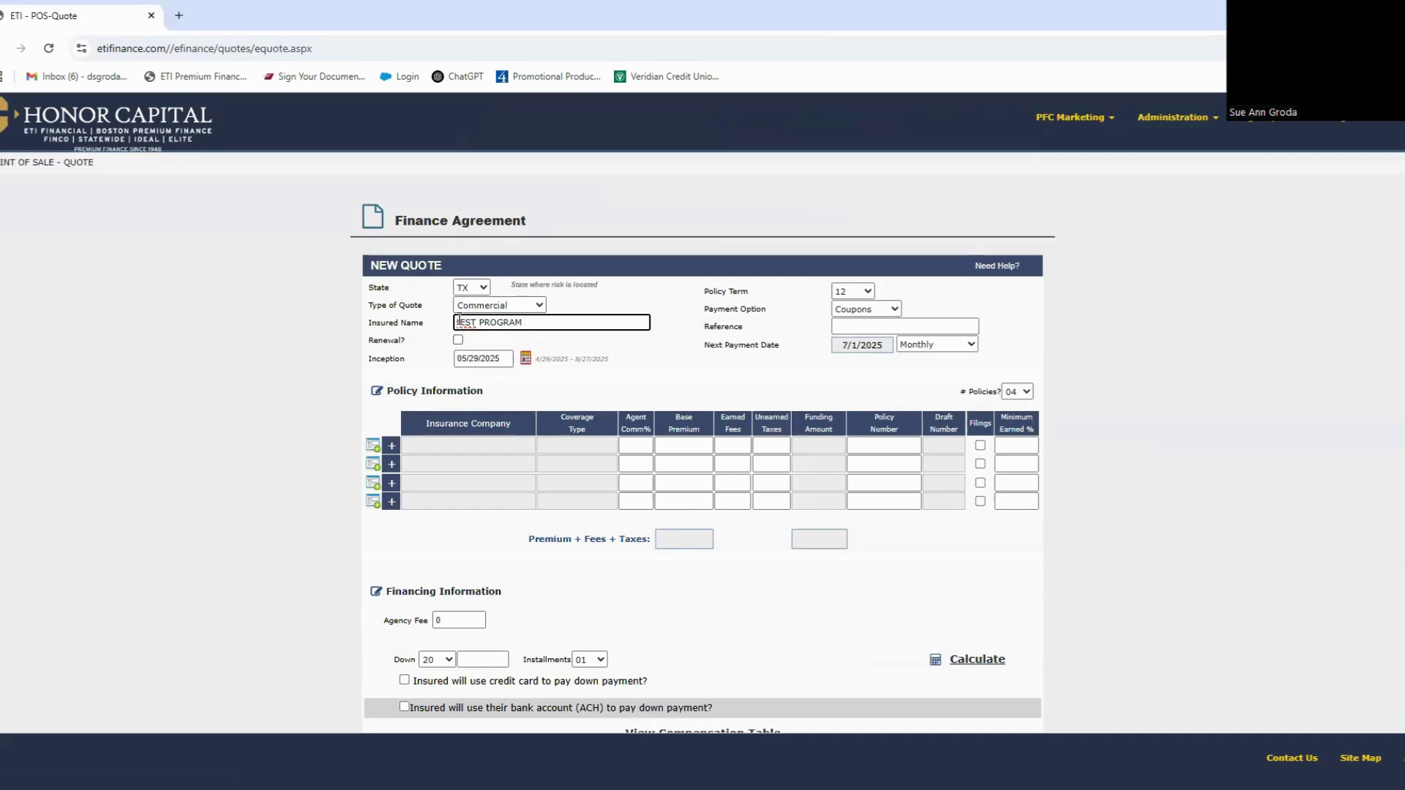
pyautogui.click(457, 322)
pyautogui.press('Delete')
pyautogui.press('Delete')
pyautogui.write('tE')
pyautogui.click(461, 346)
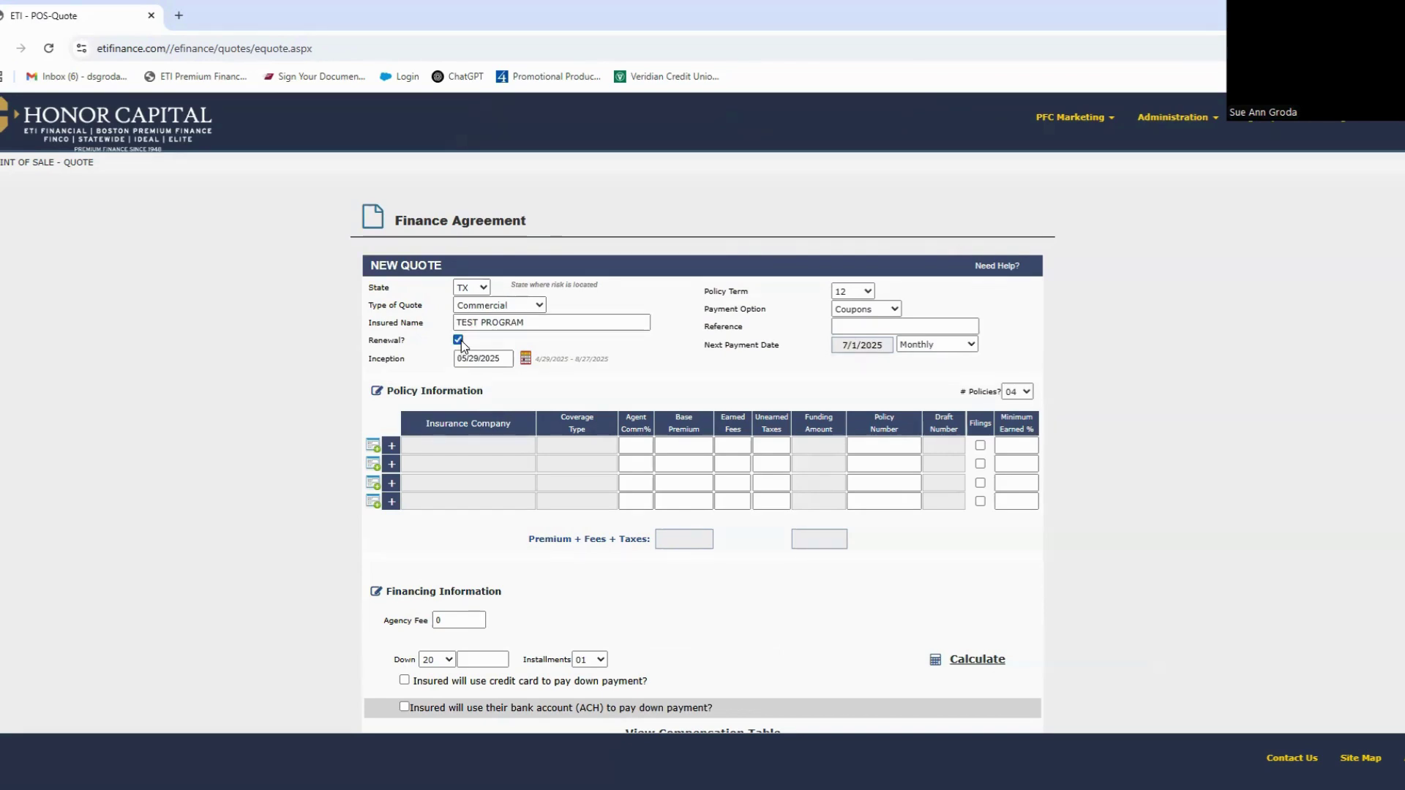
# Step: Set the inception date to 06/01/2025 and the payment option to Invoice
pyautogui.click(526, 362)
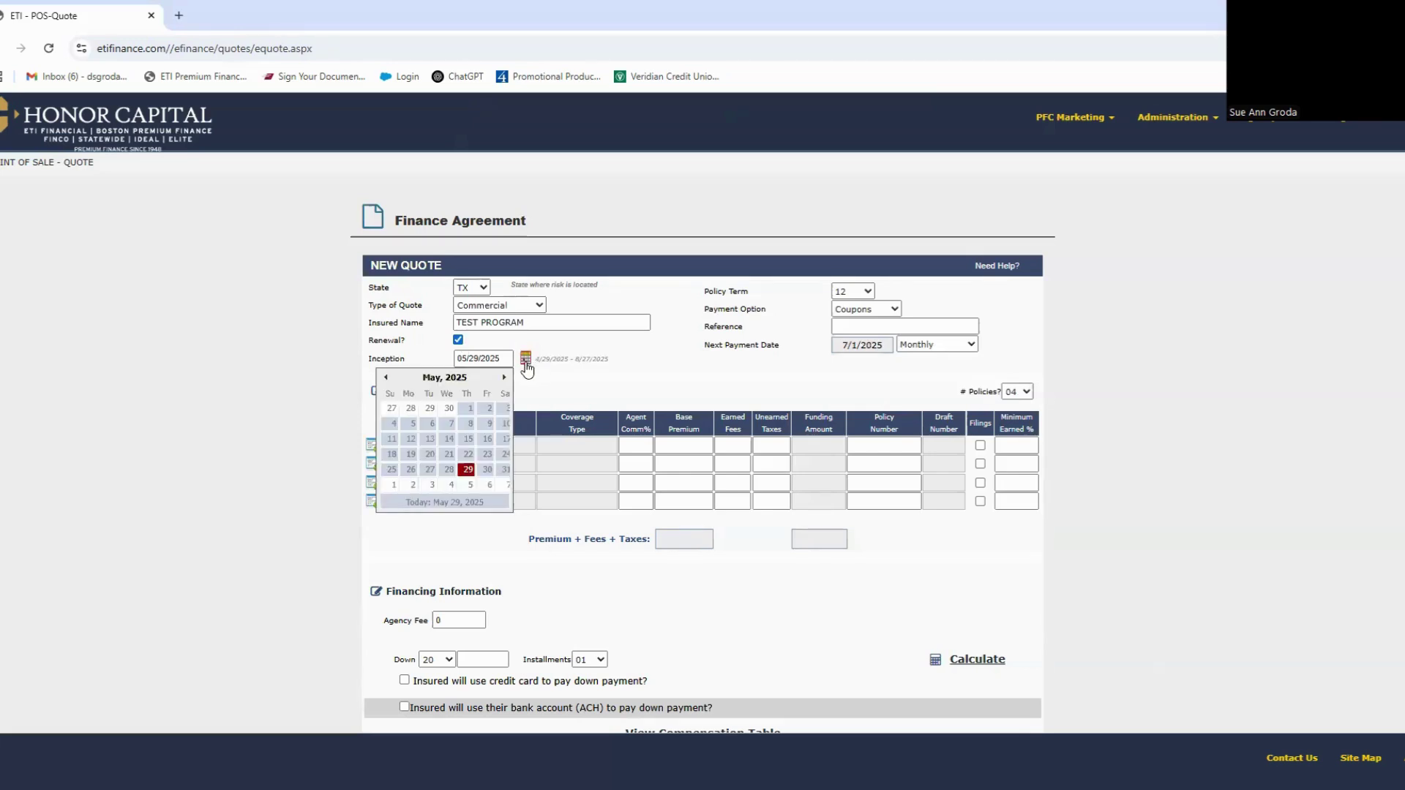
pyautogui.click(393, 486)
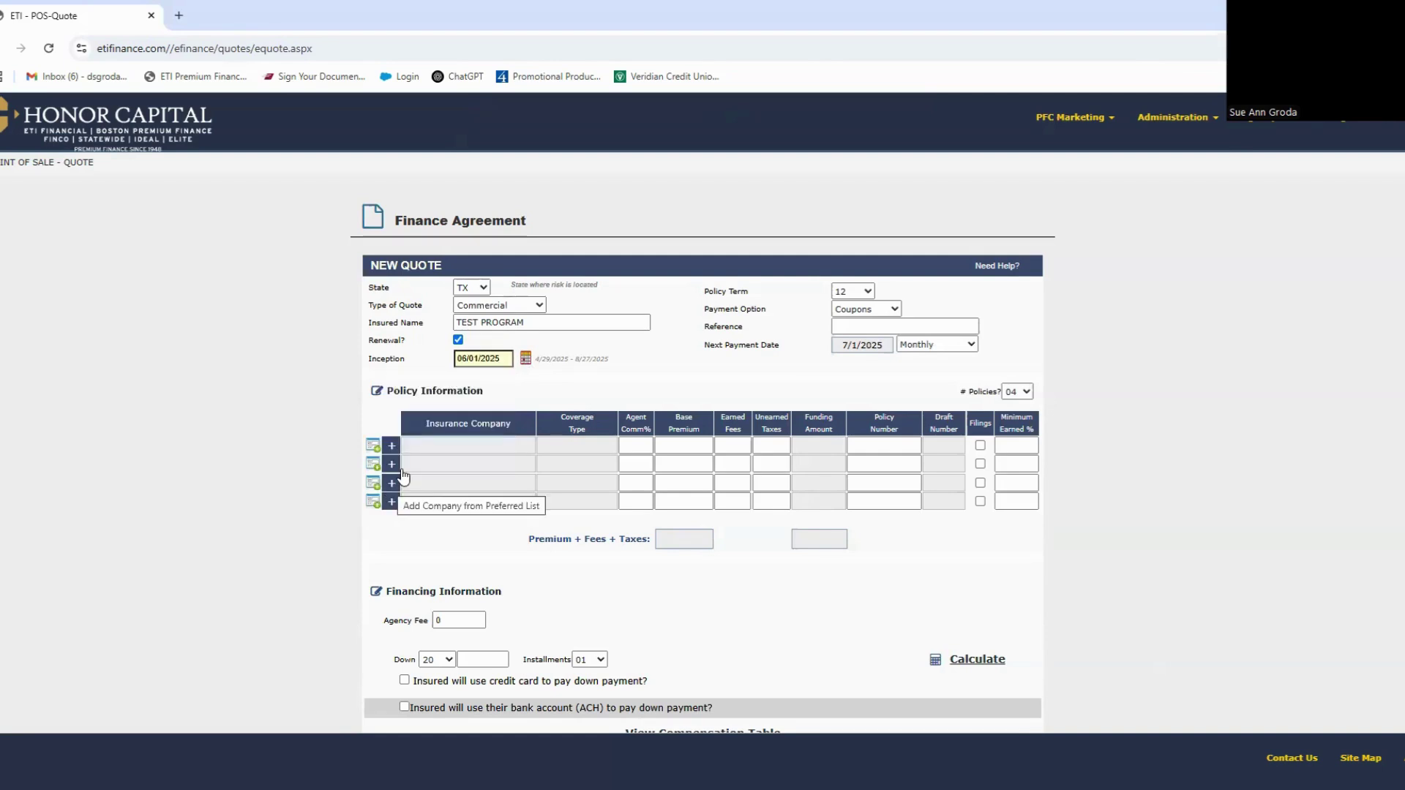
pyautogui.click(896, 310)
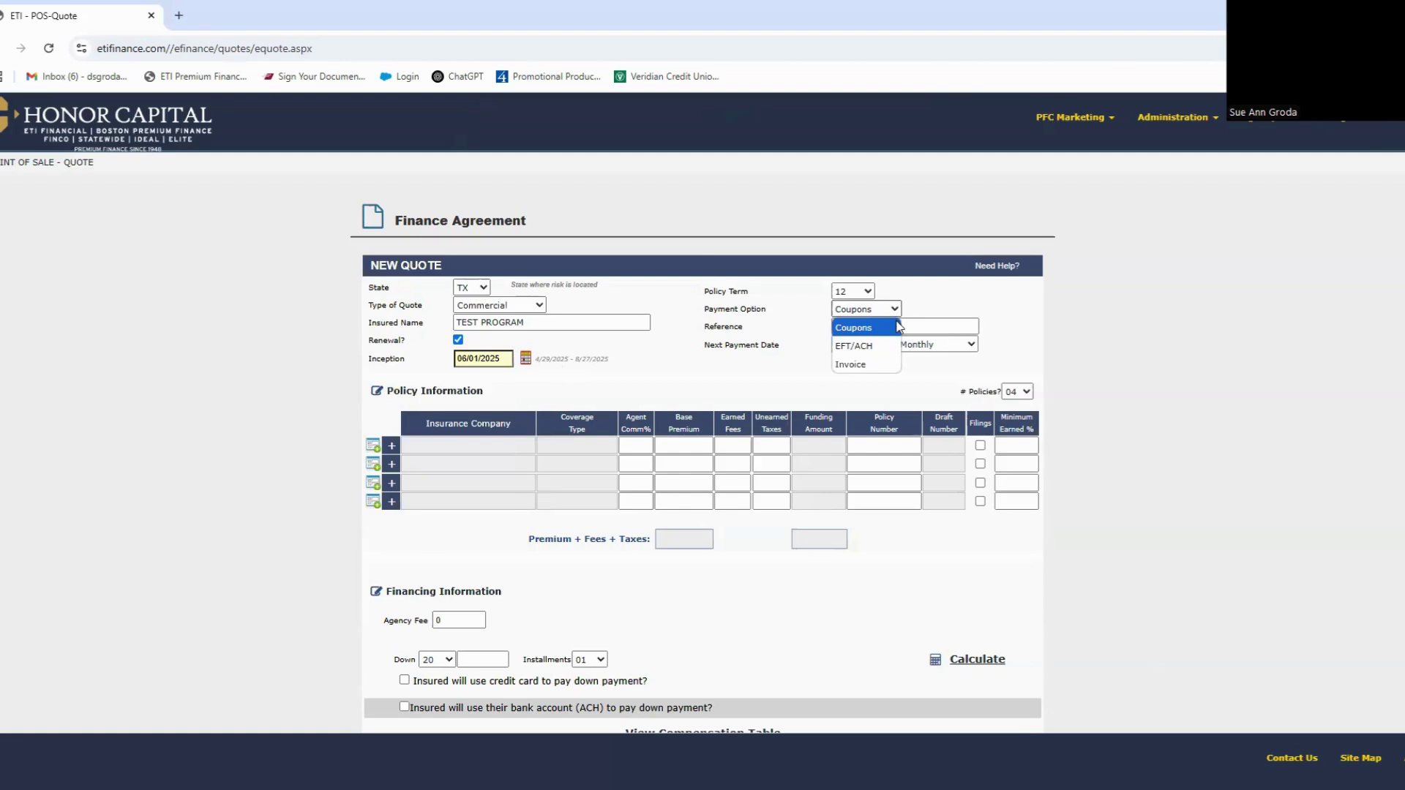
pyautogui.click(867, 364)
pyautogui.scroll(-1, 775, 363)
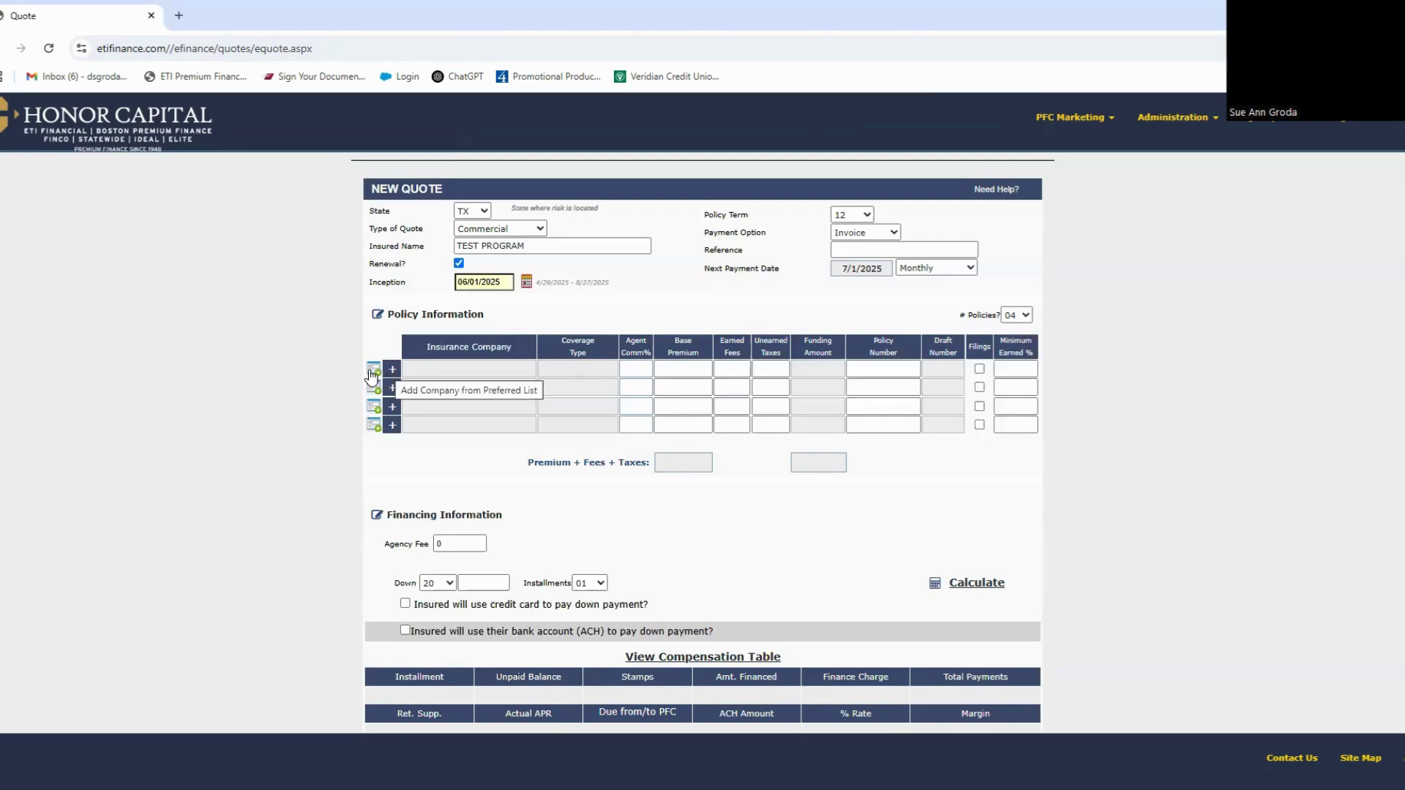
# Step: Pick ACCREDITED SPECIALTY INS CO with COMM GL coverage for the first policy row
pyautogui.click(374, 372)
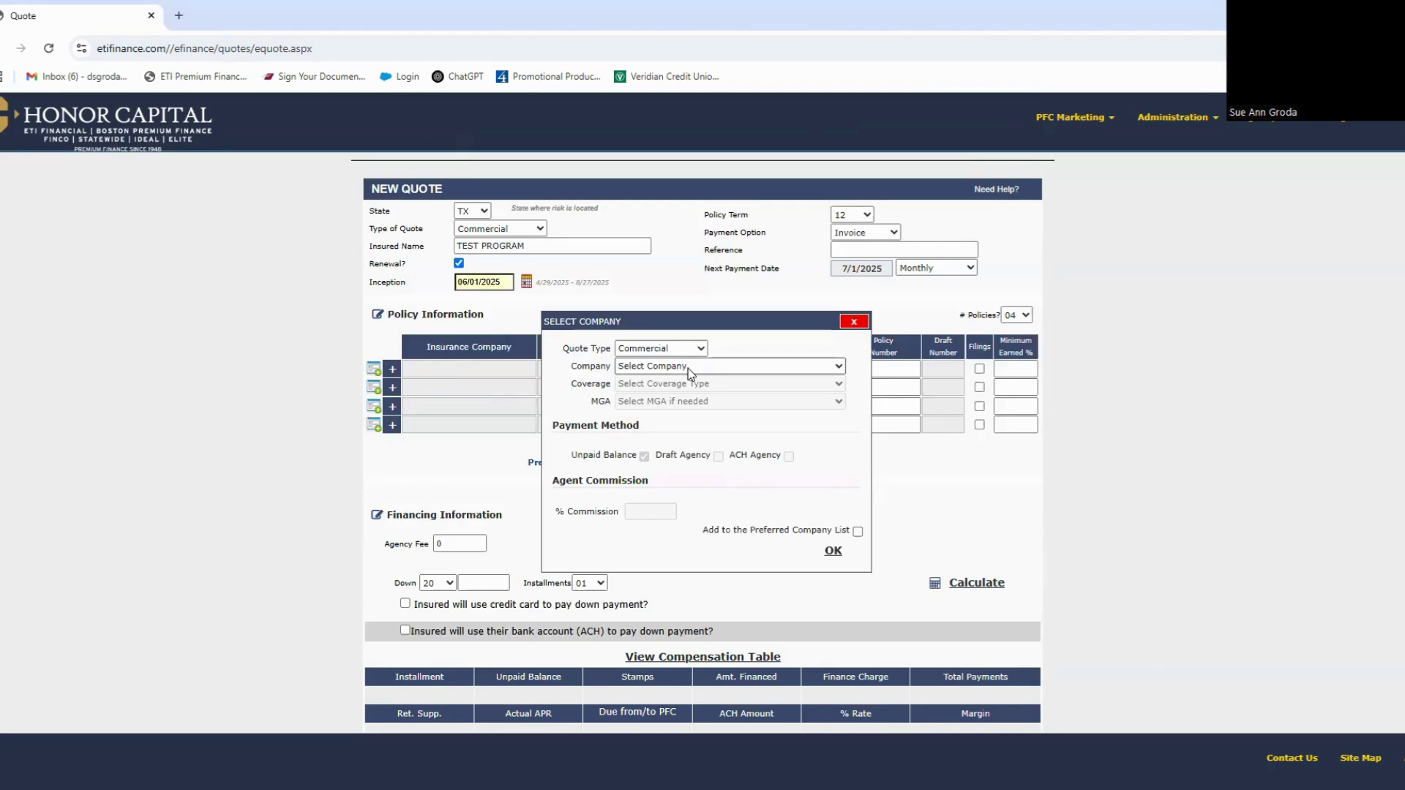
pyautogui.click(698, 367)
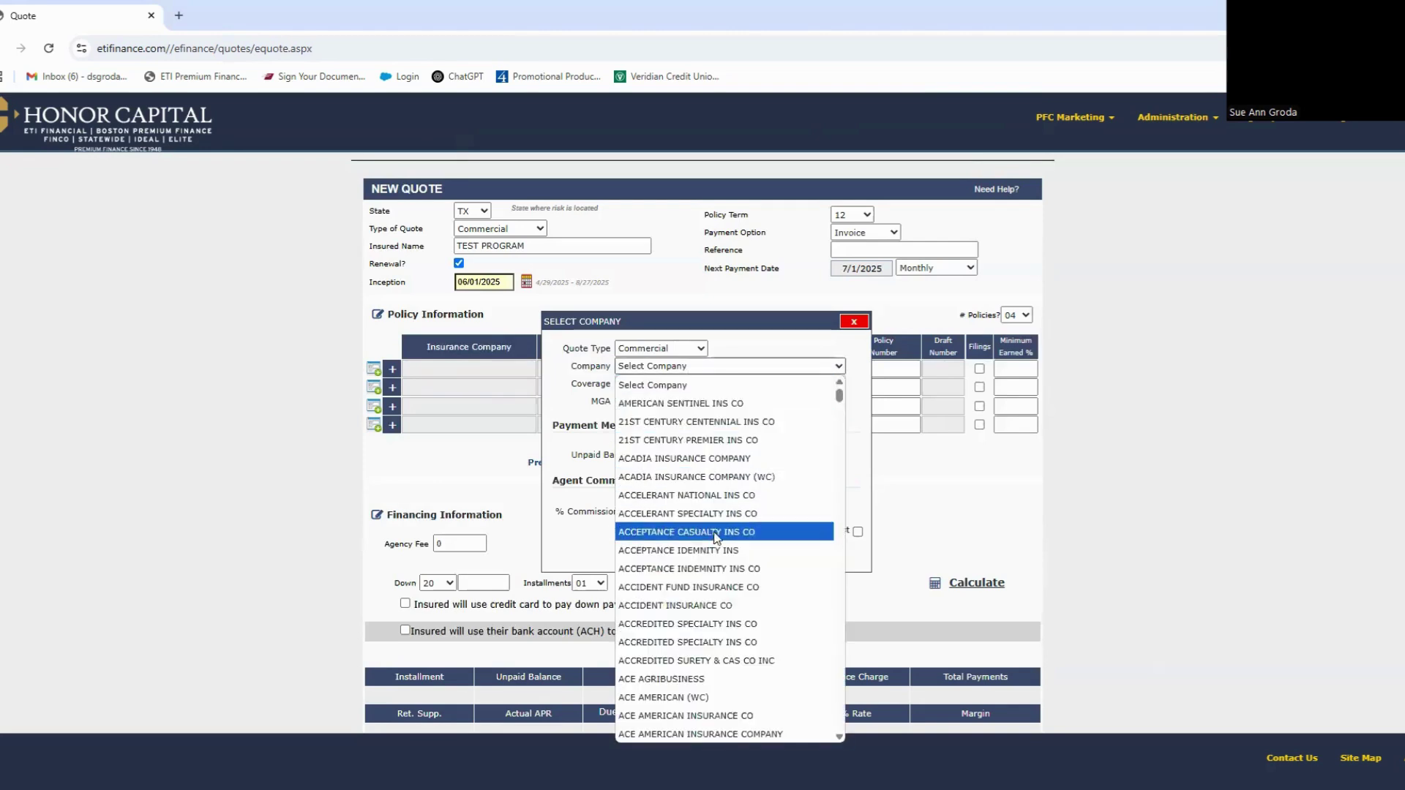
pyautogui.click(712, 624)
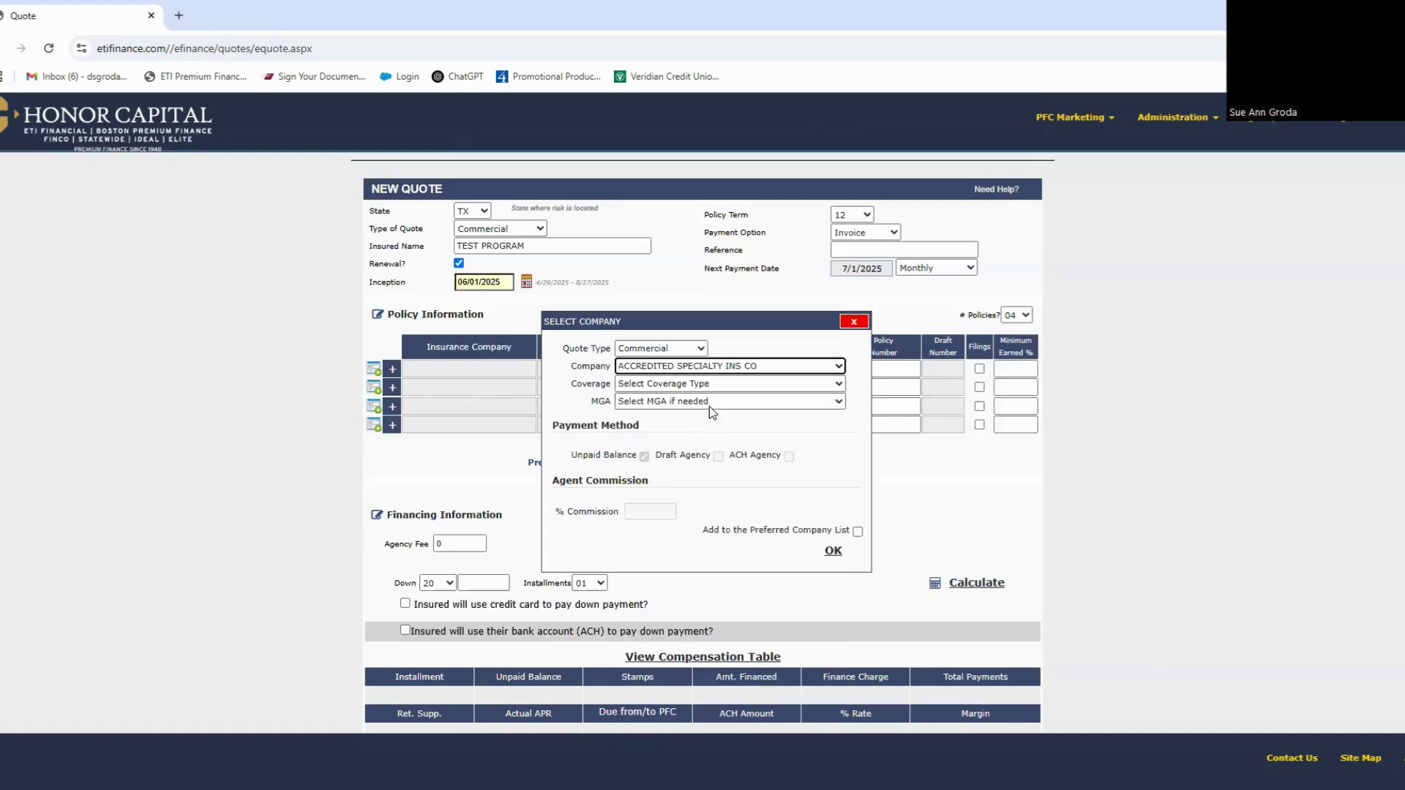
pyautogui.click(710, 384)
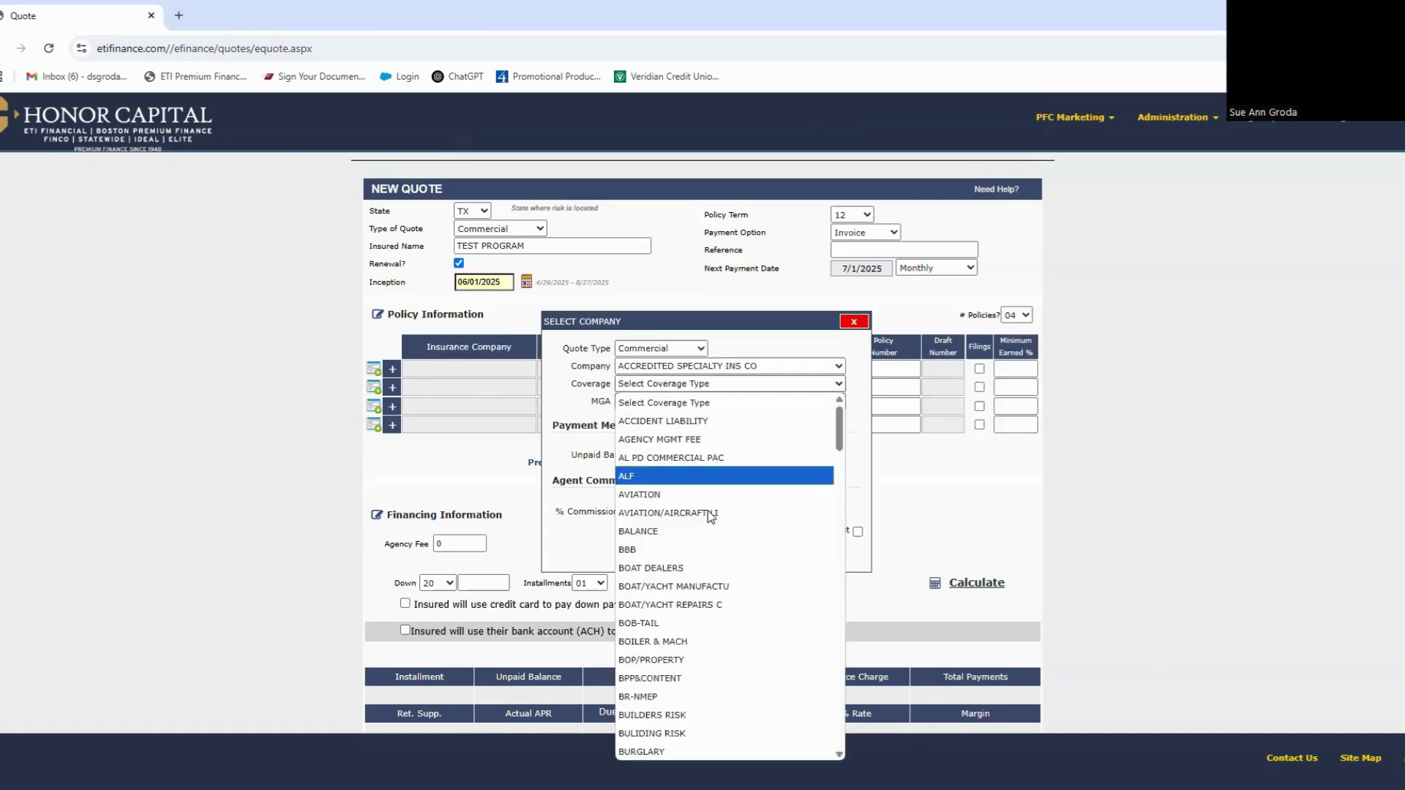
pyautogui.scroll(-5, 706, 604)
pyautogui.scroll(-3, 705, 607)
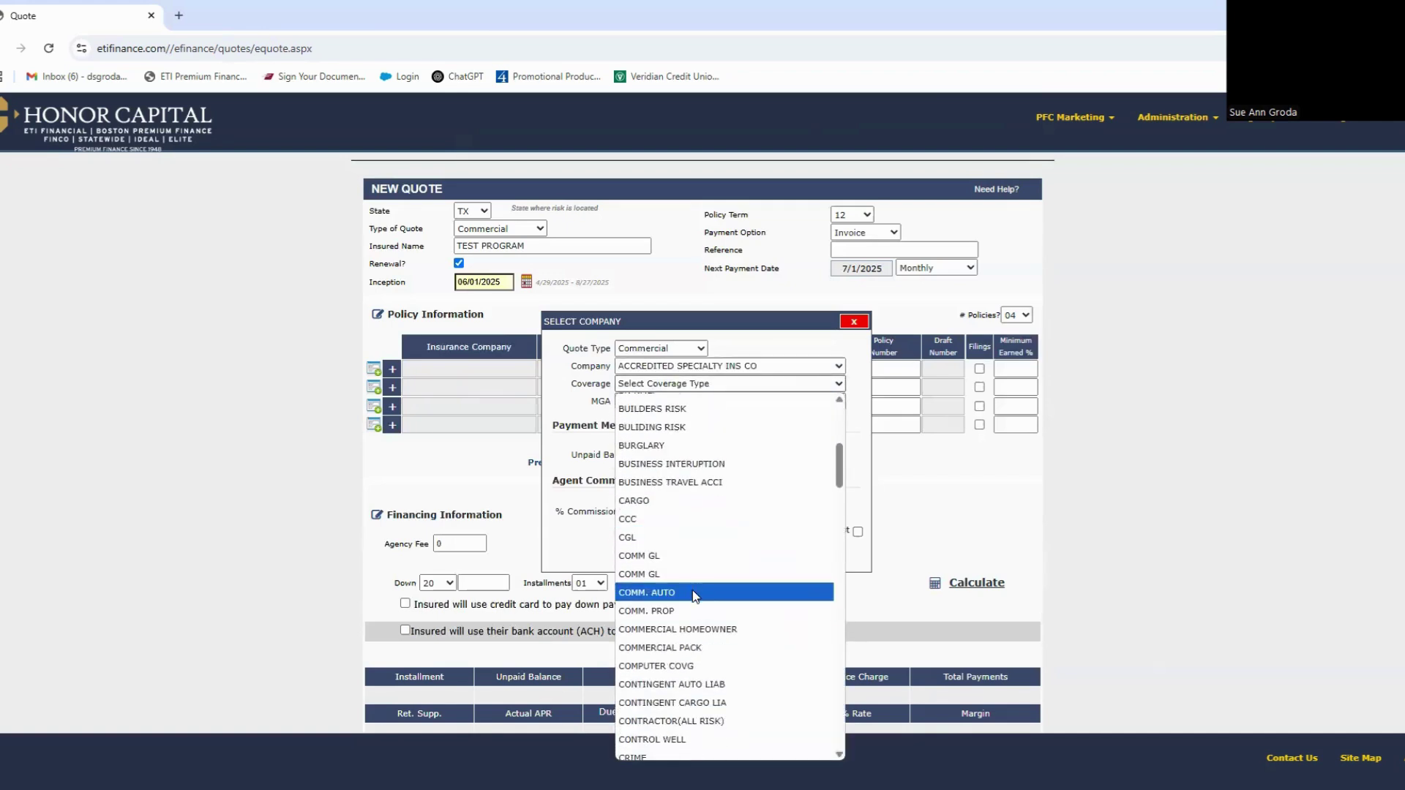
pyautogui.click(695, 560)
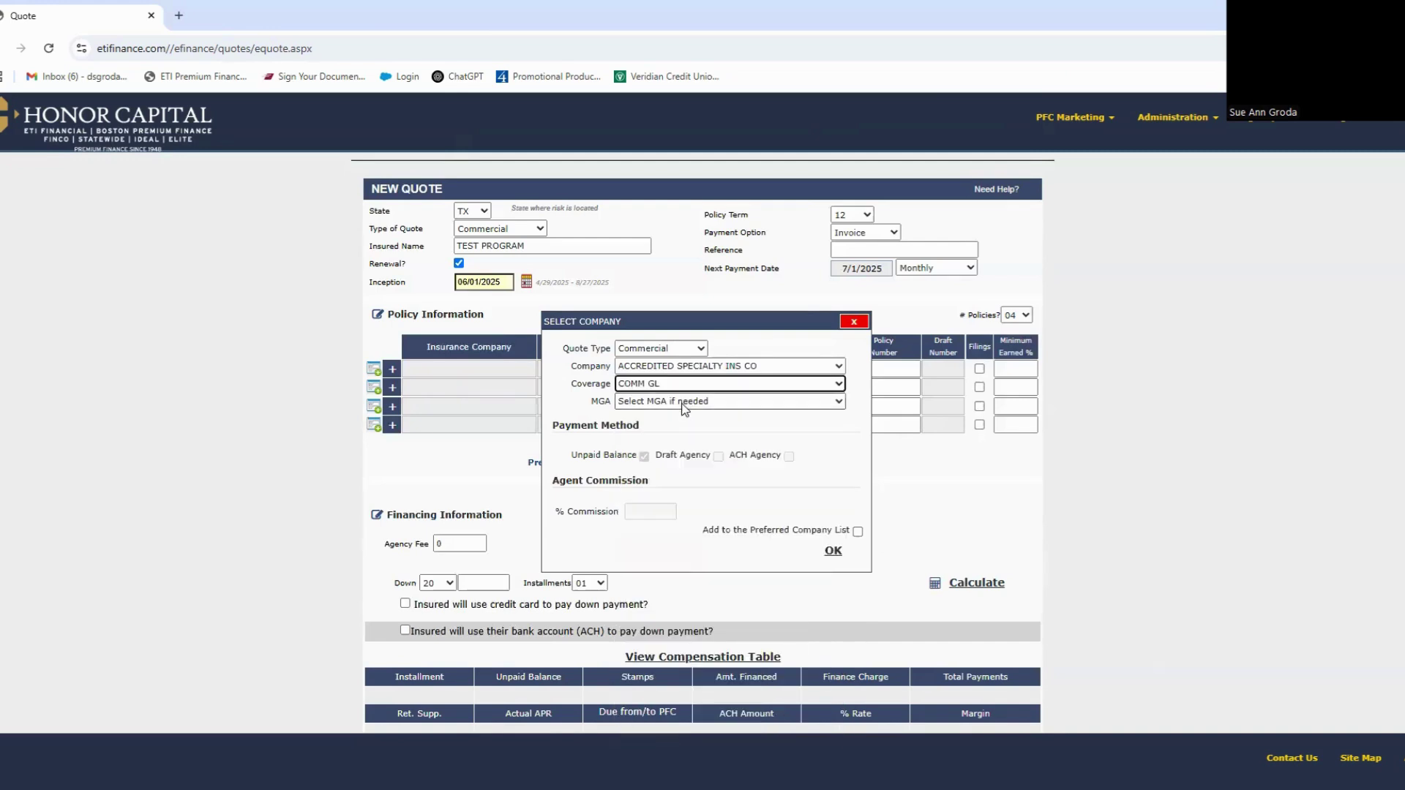
# Step: Set the MGA to BURNS & WILCOX (TX), add it to the preferred company list, and confirm
pyautogui.click(684, 404)
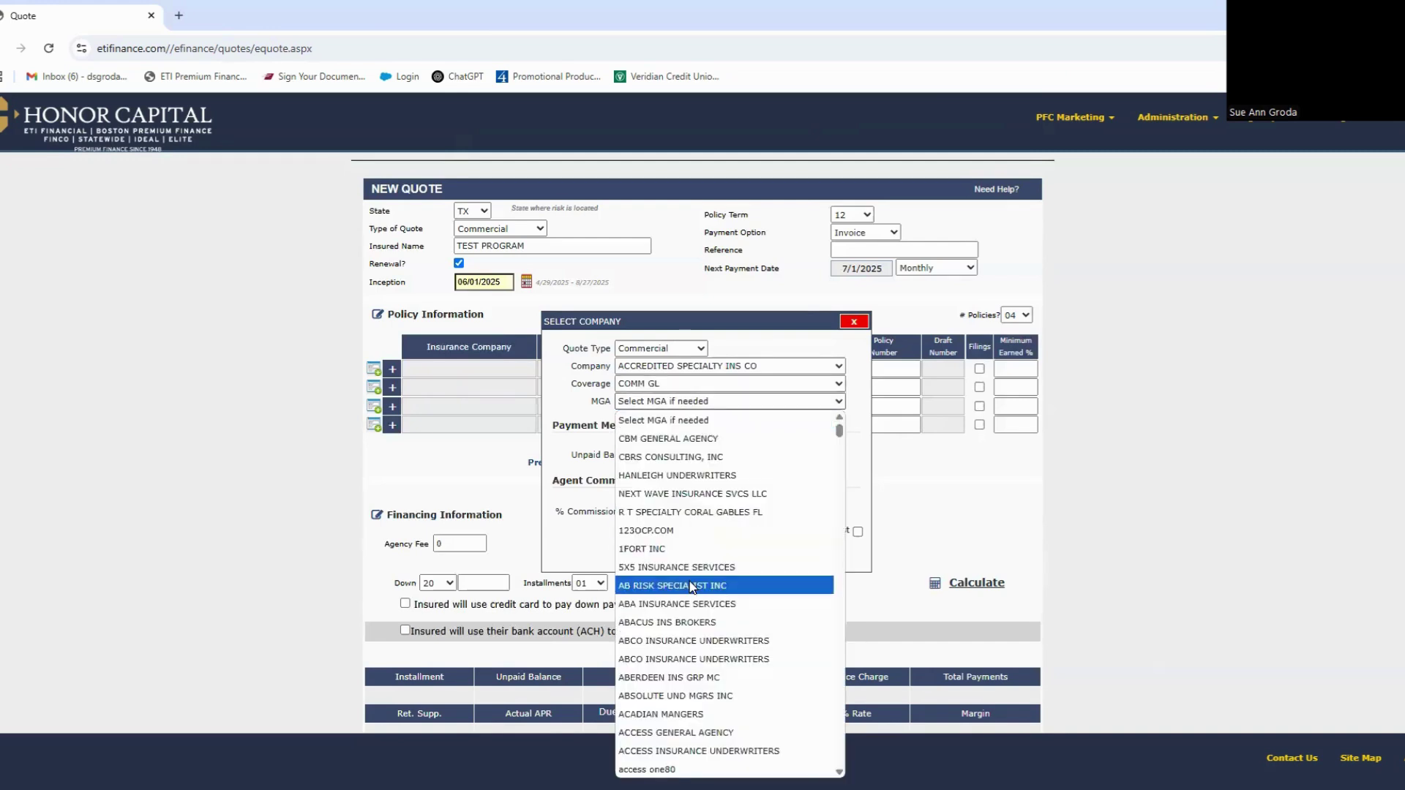
pyautogui.write('bur')
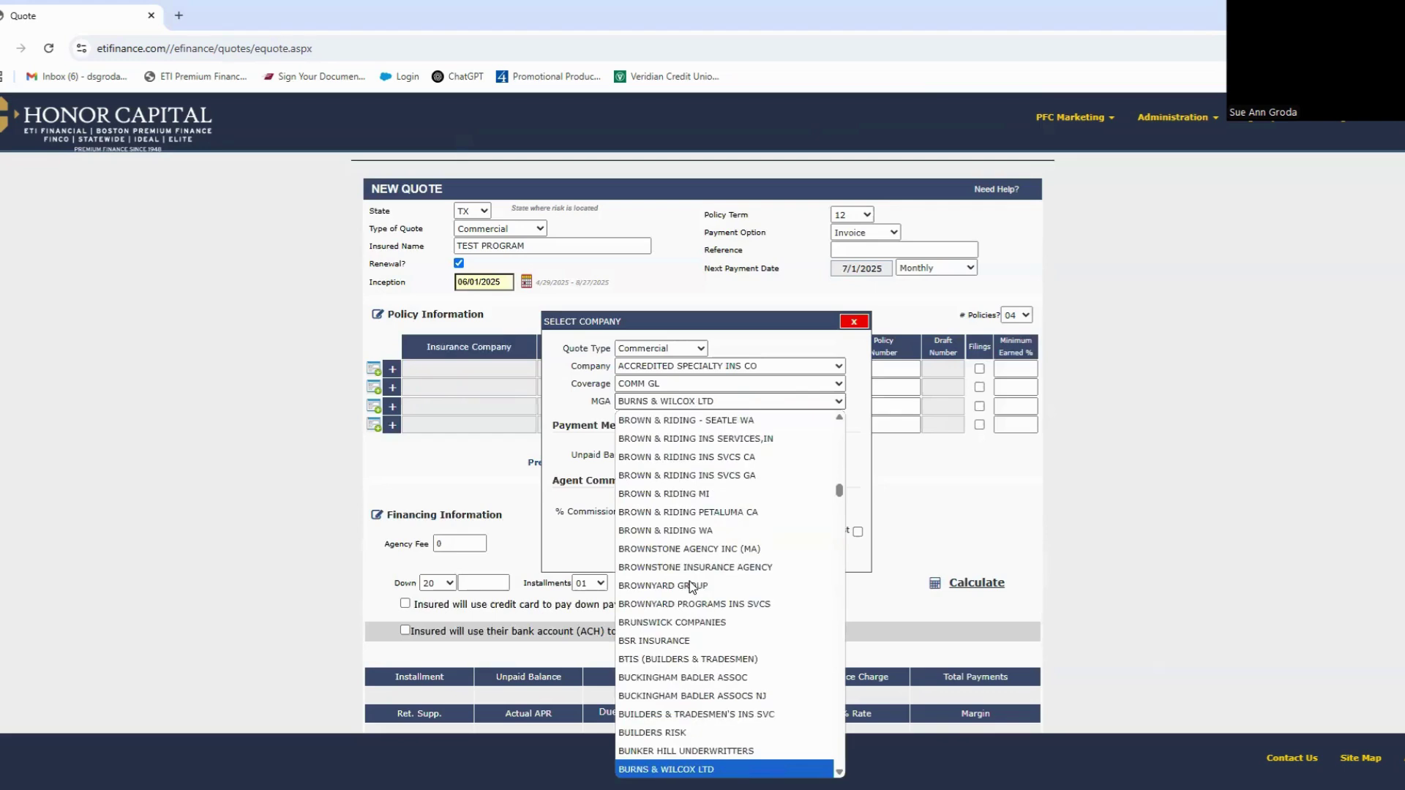
pyautogui.scroll(-4, 689, 581)
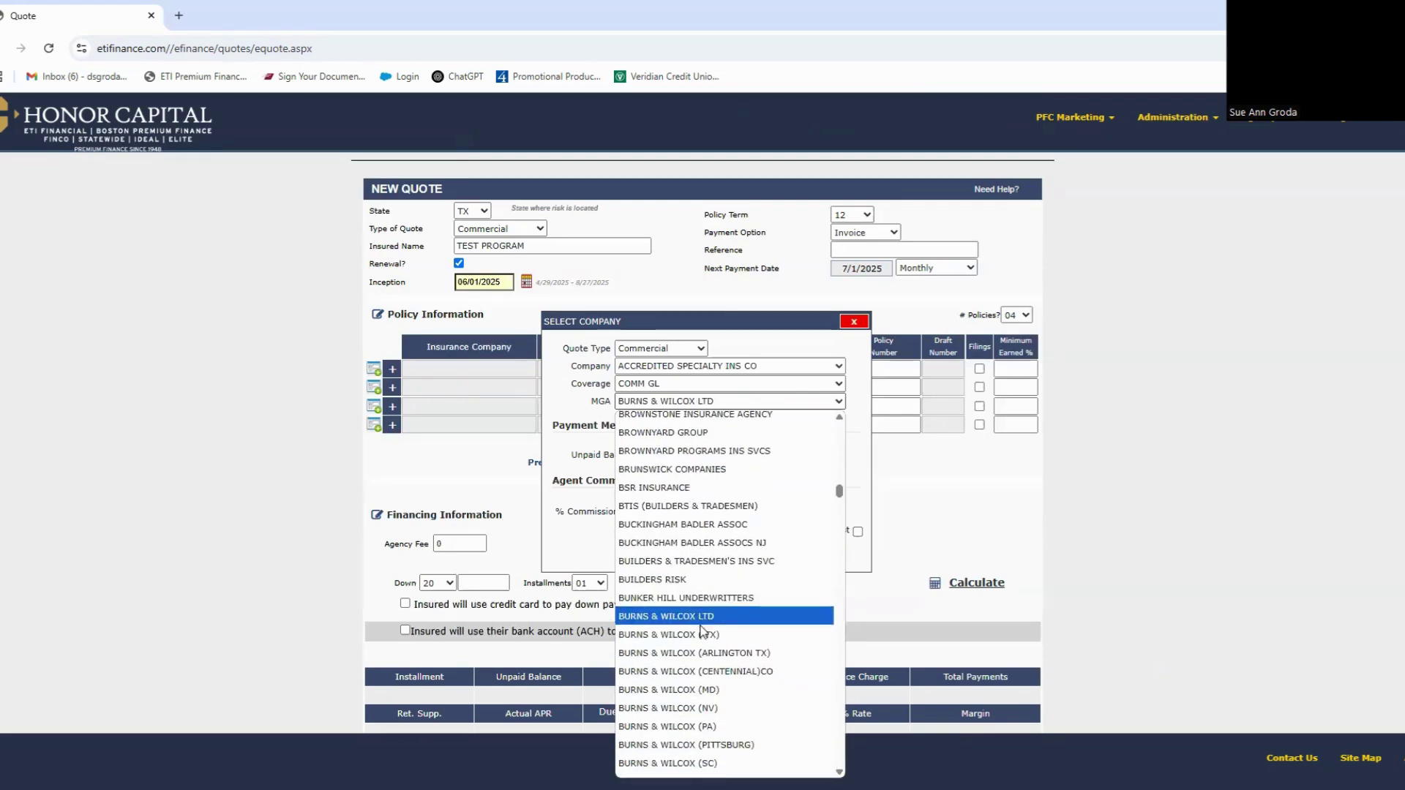
pyautogui.click(703, 636)
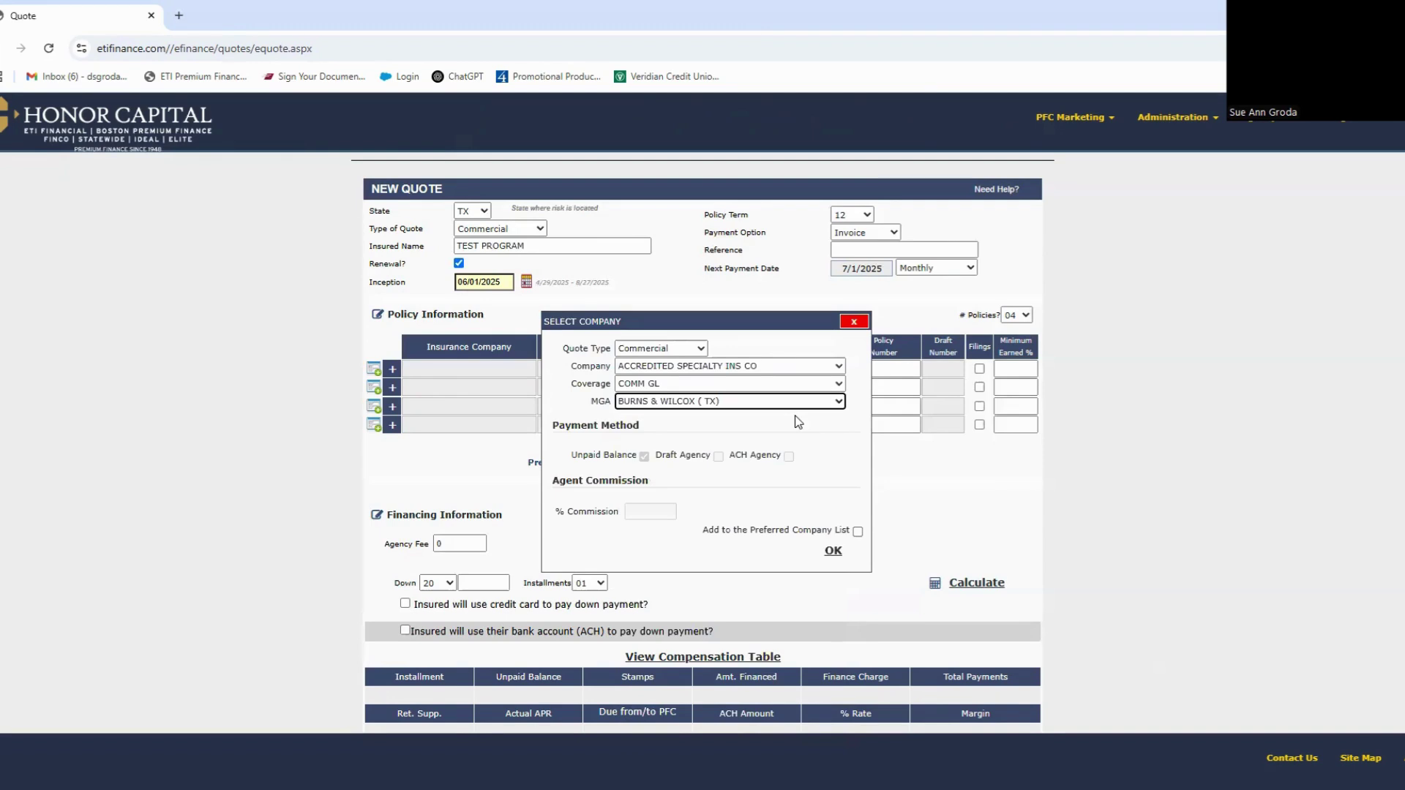
pyautogui.click(858, 532)
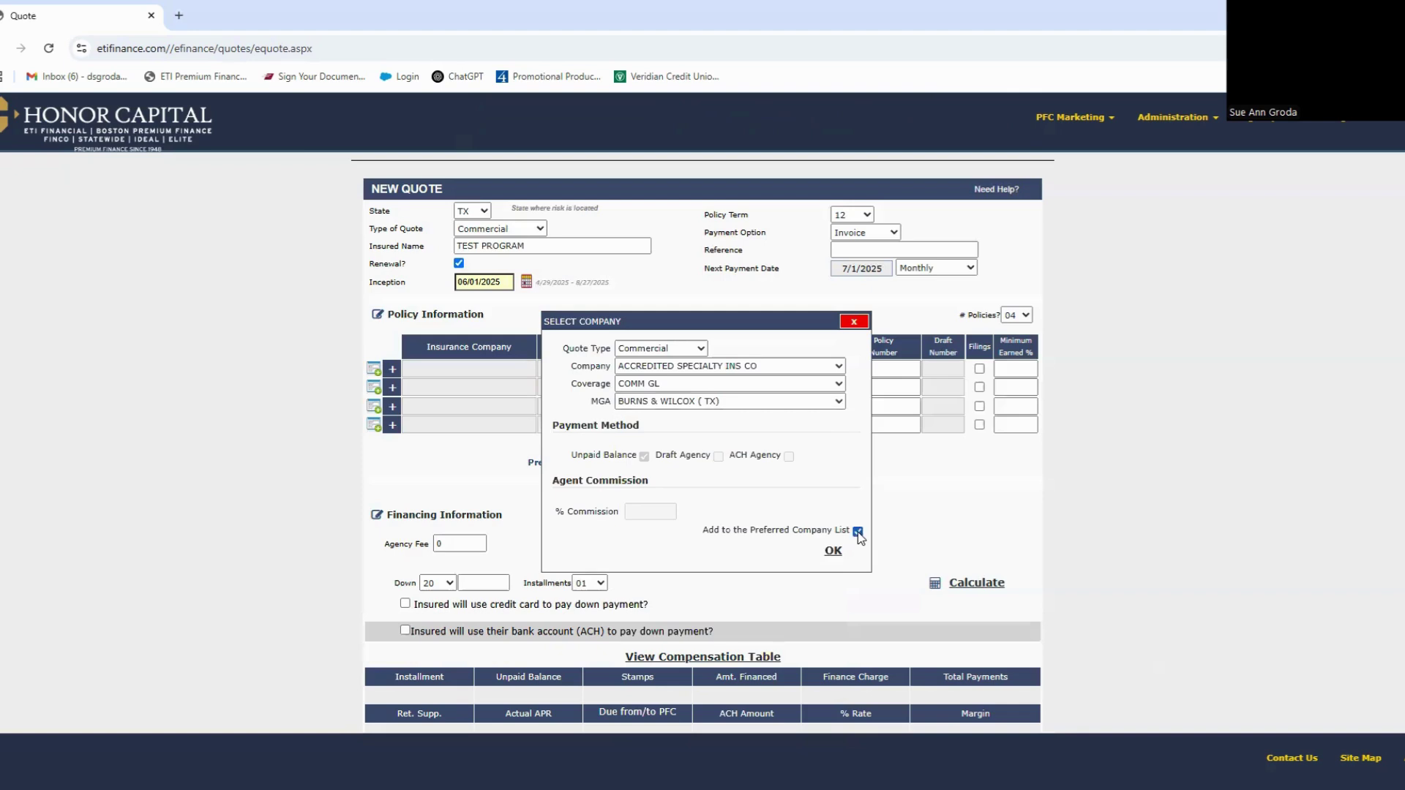
pyautogui.click(835, 551)
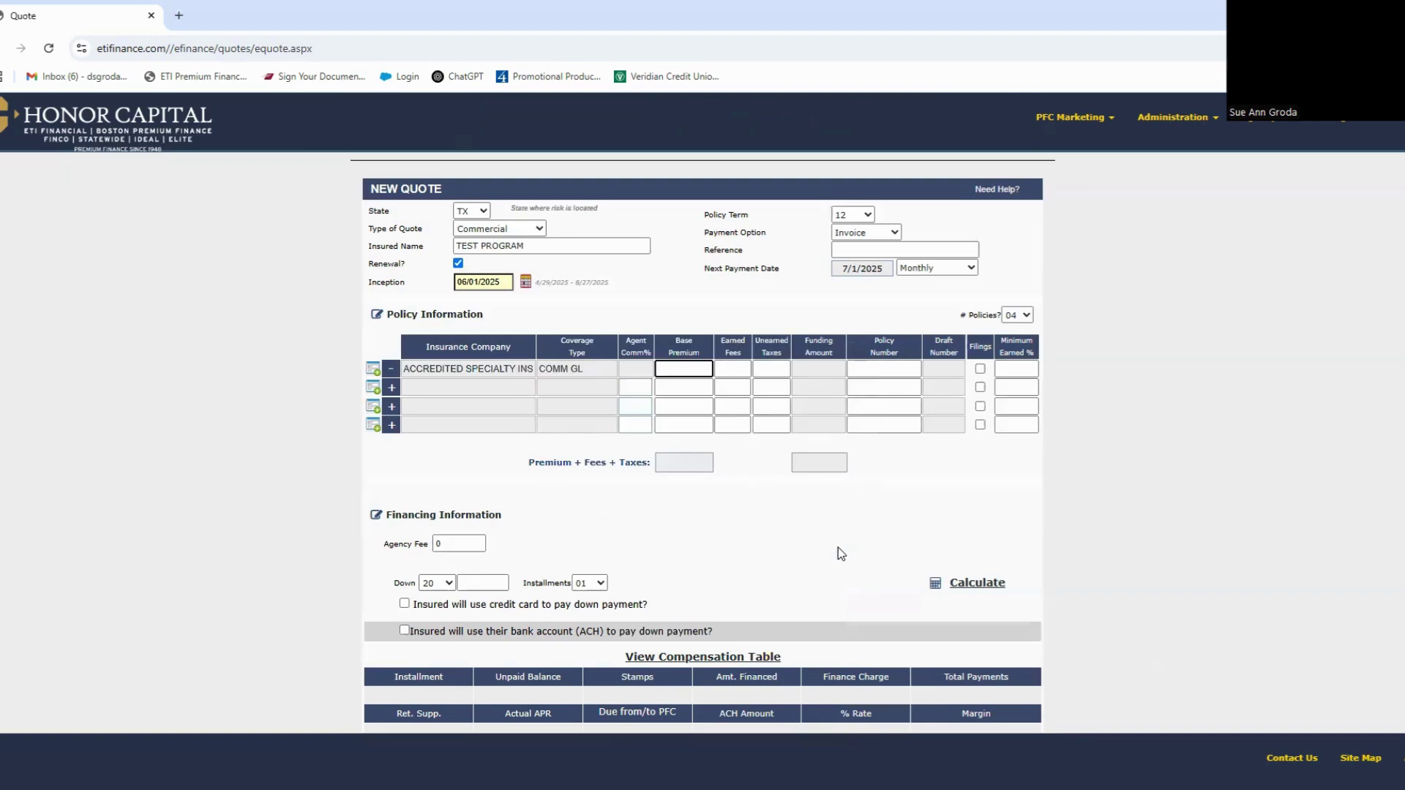
# Step: Enter 15000 base premium, 250 earned fees and 75 unearned taxes for the first policy
pyautogui.write('15000')
pyautogui.press('Tab')
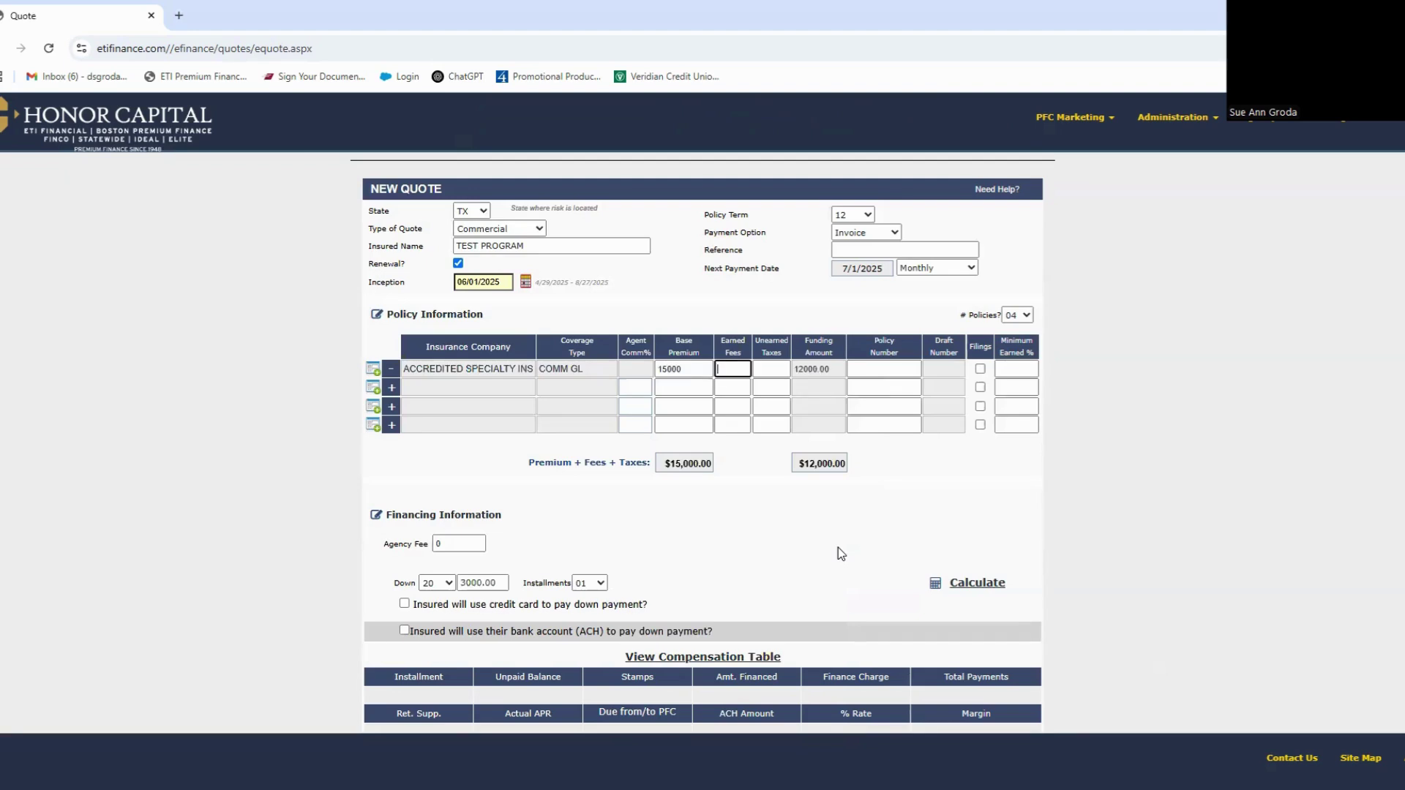
pyautogui.write('250')
pyautogui.press('Tab')
pyautogui.write('75')
pyautogui.press('Tab')
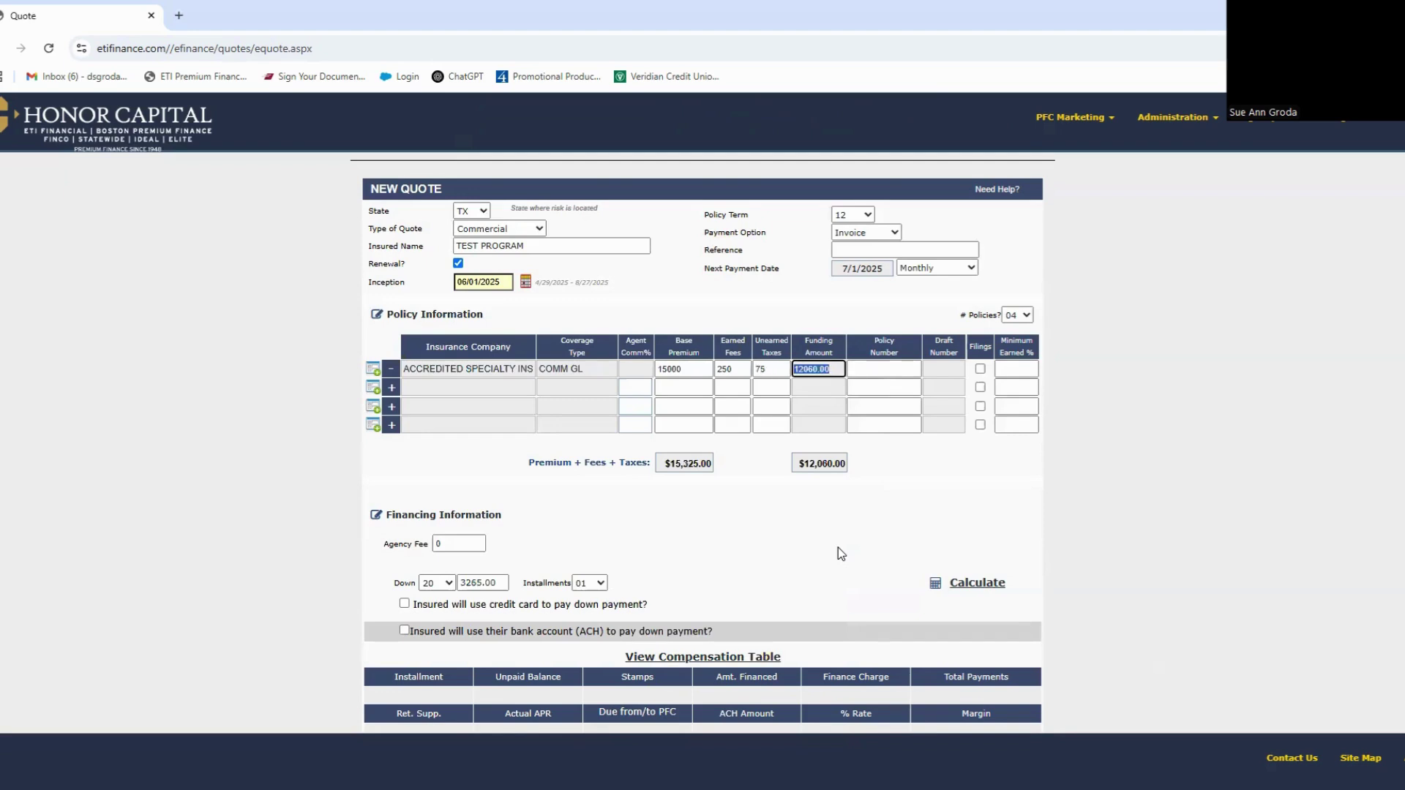
# Step: Set the first policy's minimum earned percentage to 25, leaving filings unchecked
pyautogui.click(894, 374)
pyautogui.click(981, 369)
pyautogui.click(982, 371)
pyautogui.click(1006, 371)
pyautogui.write('25')
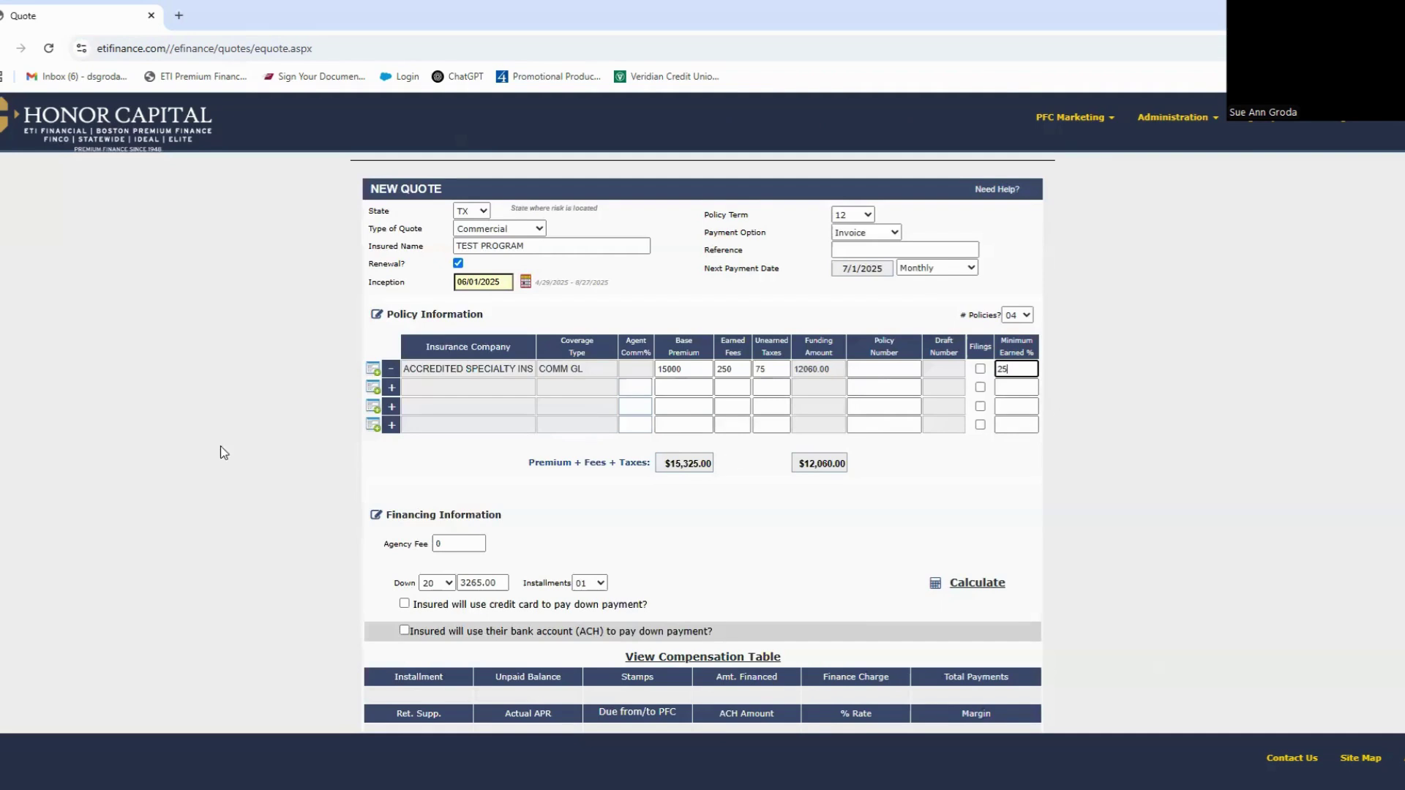
# Step: Fill the second policy row with the preferred Atlantic Specialty CARGO entry
pyautogui.click(392, 393)
pyautogui.scroll(-5, 484, 594)
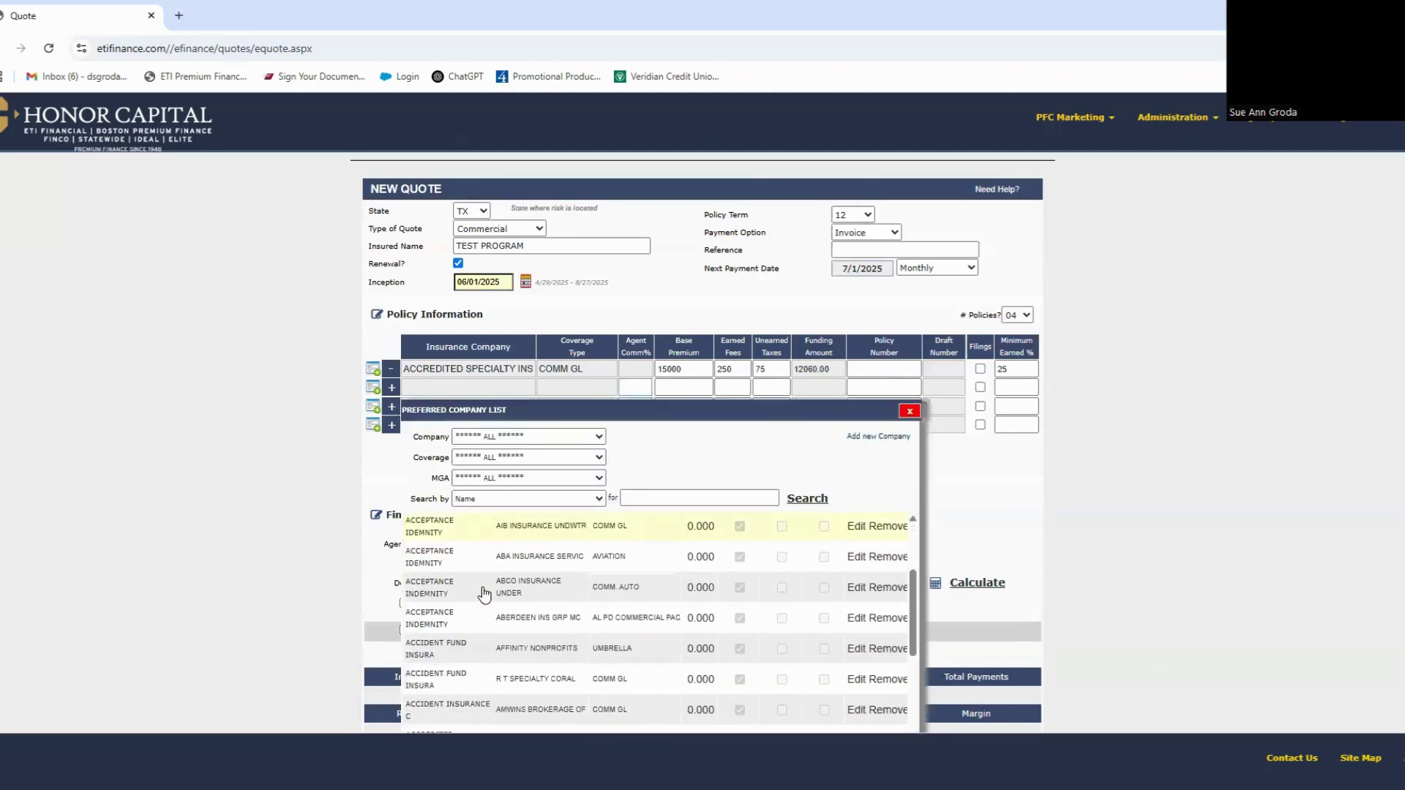
pyautogui.scroll(-5, 484, 594)
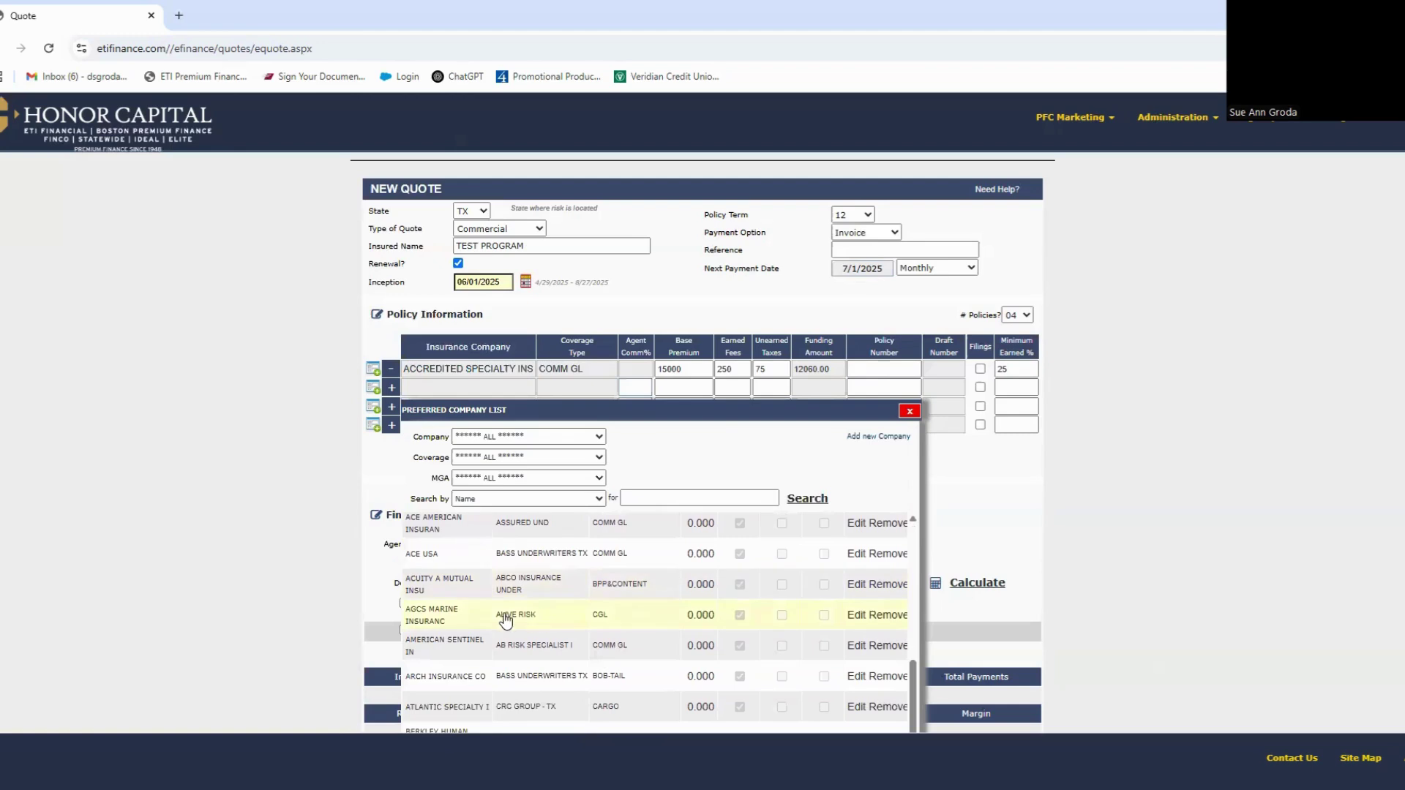
pyautogui.click(528, 707)
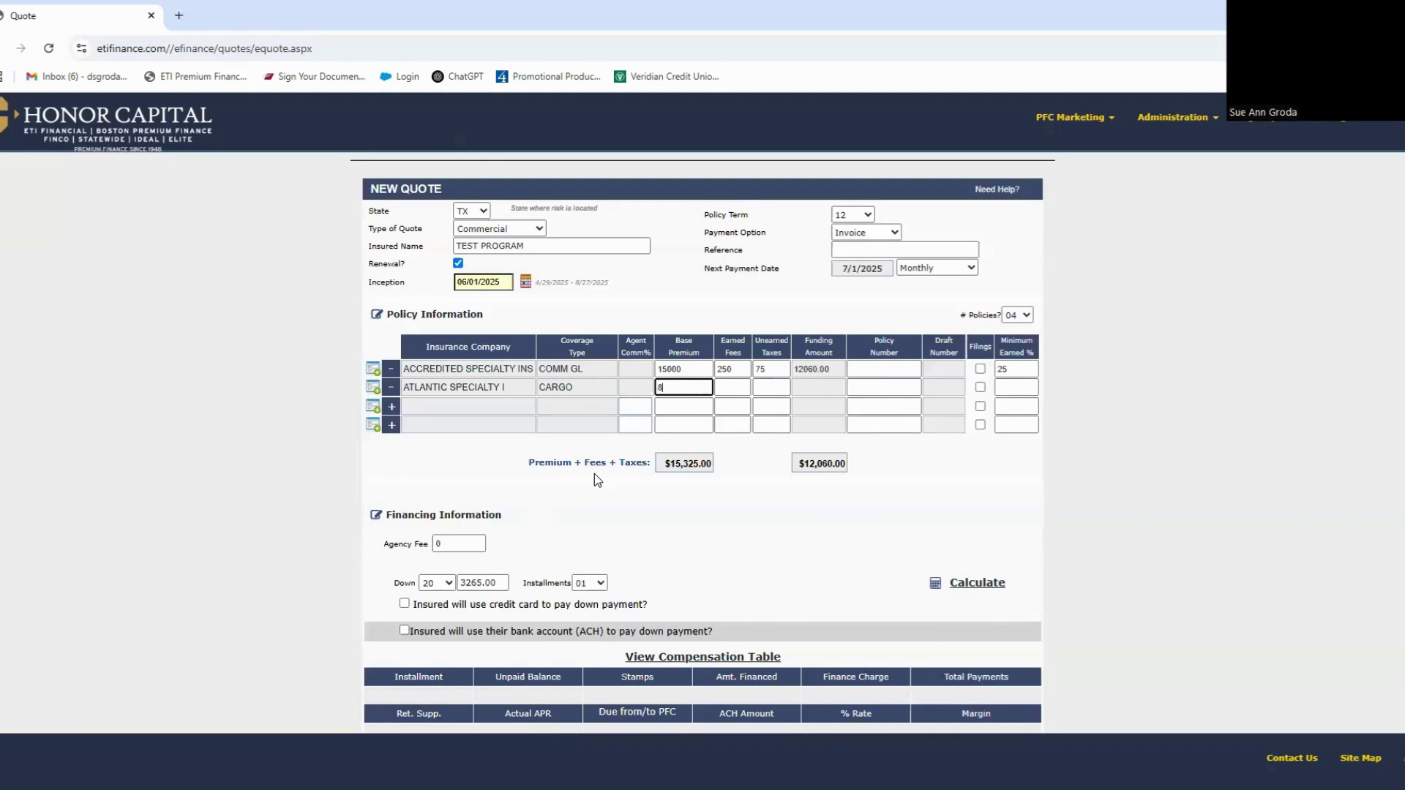
# Step: Give the cargo policy 8500 premium, 125 earned fees and 60 unearned taxes
pyautogui.write('8500')
pyautogui.press('Tab')
pyautogui.write('125')
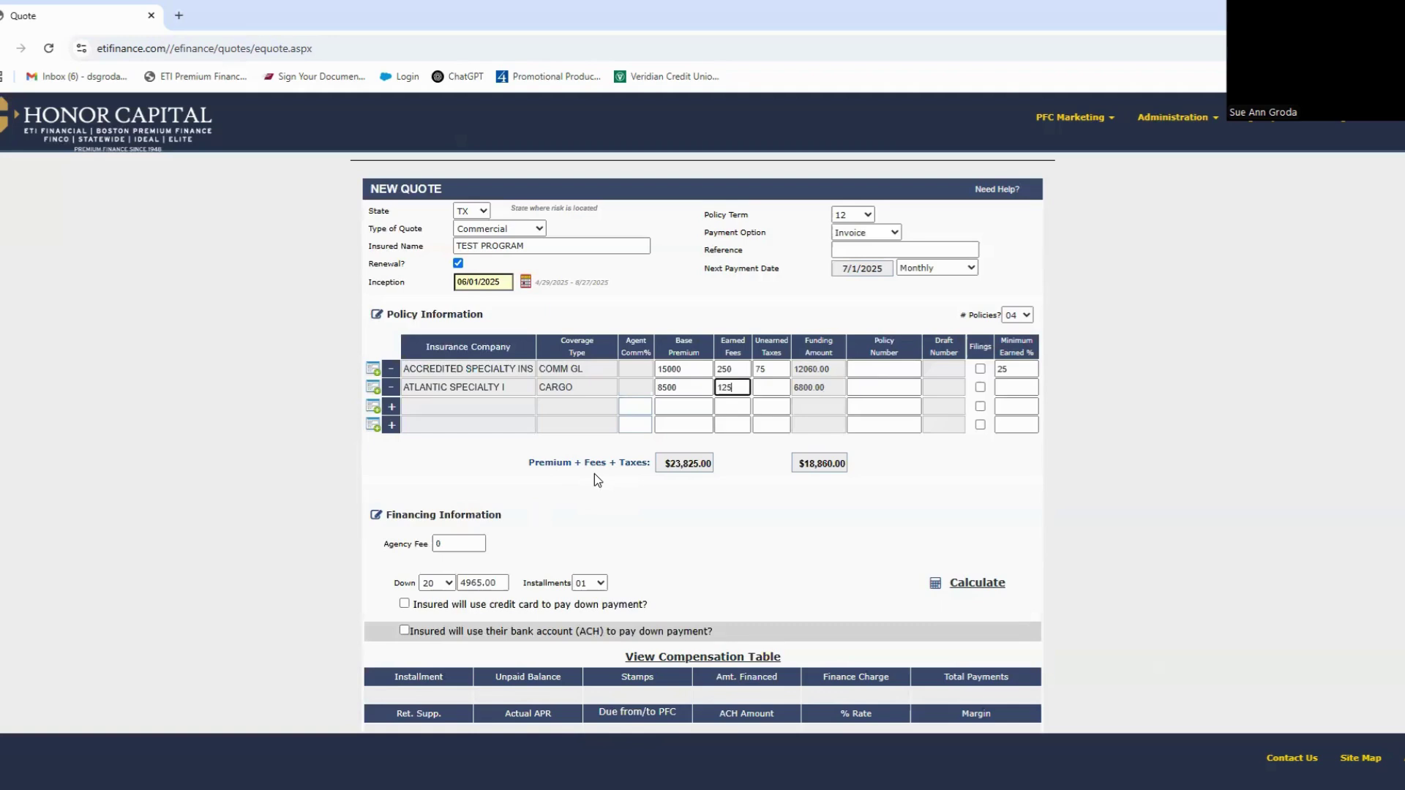
pyautogui.press('Tab')
pyautogui.write('60')
pyautogui.press('Tab')
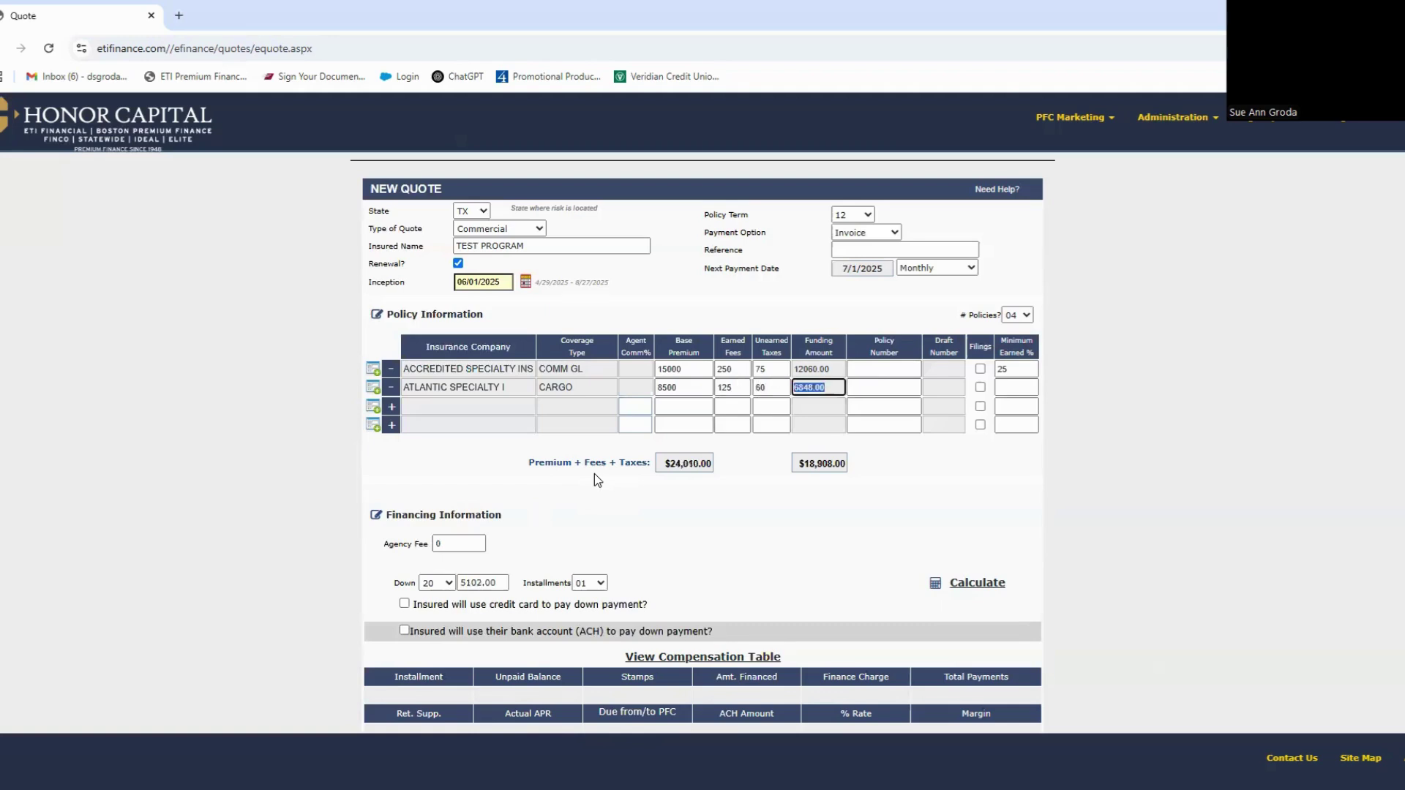
pyautogui.scroll(-2, 595, 472)
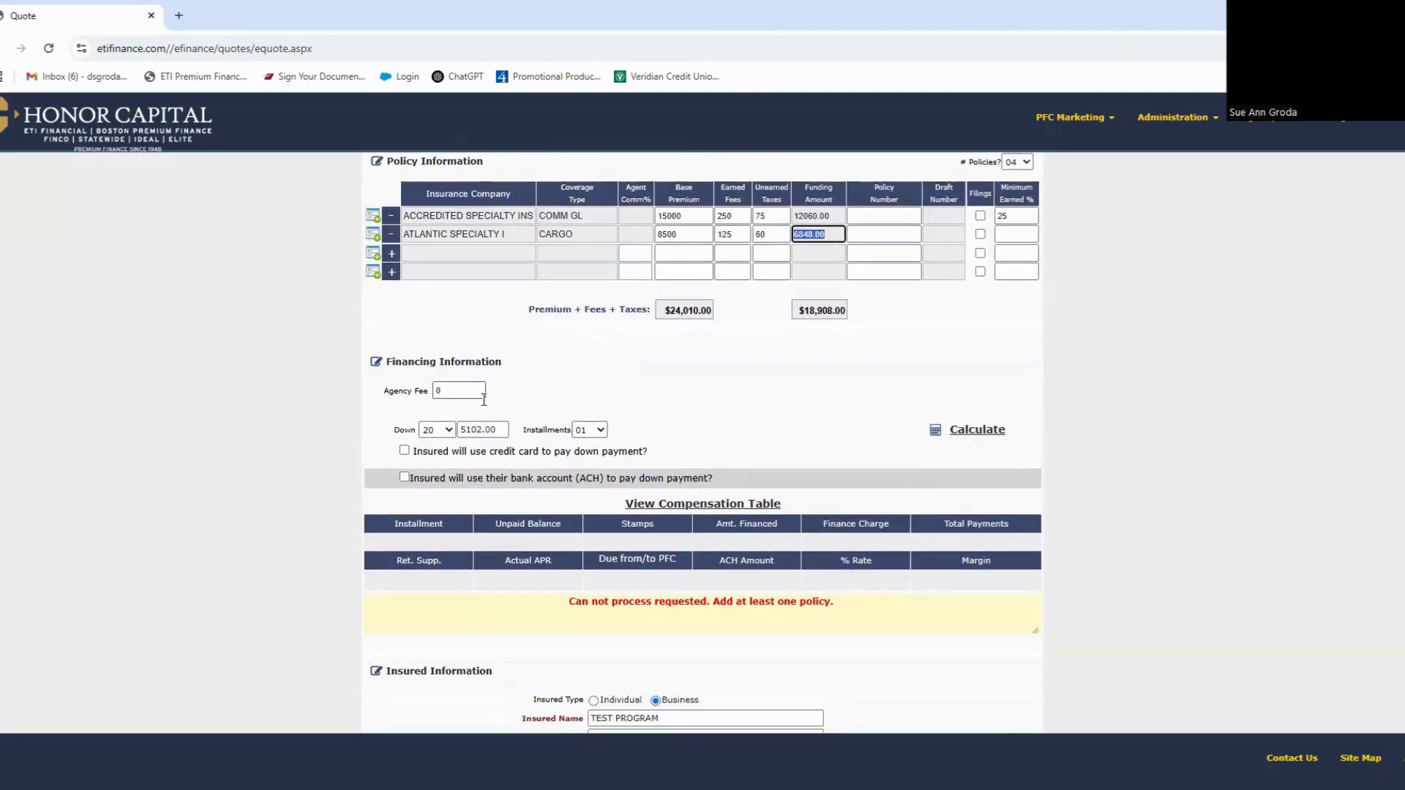
# Step: Clear the agency fee field so no agency fee is charged
pyautogui.click(457, 391)
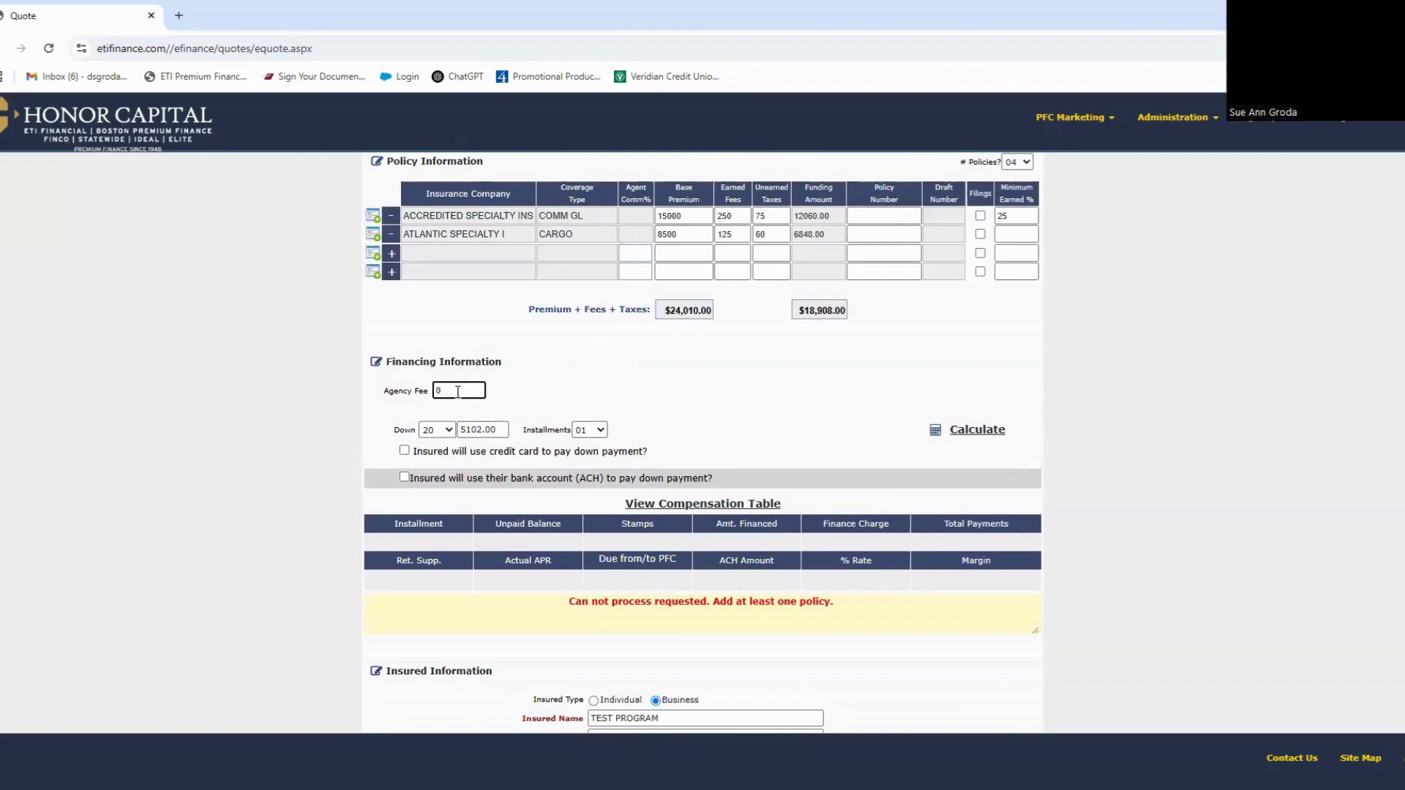
pyautogui.press('BackSpace')
pyautogui.write('100')
pyautogui.moveTo(457, 391); pyautogui.dragTo(438, 390)
pyautogui.press('BackSpace')
# Step: Choose 10 installments and calculate, yielding $1,996.35 per installment
pyautogui.click(604, 431)
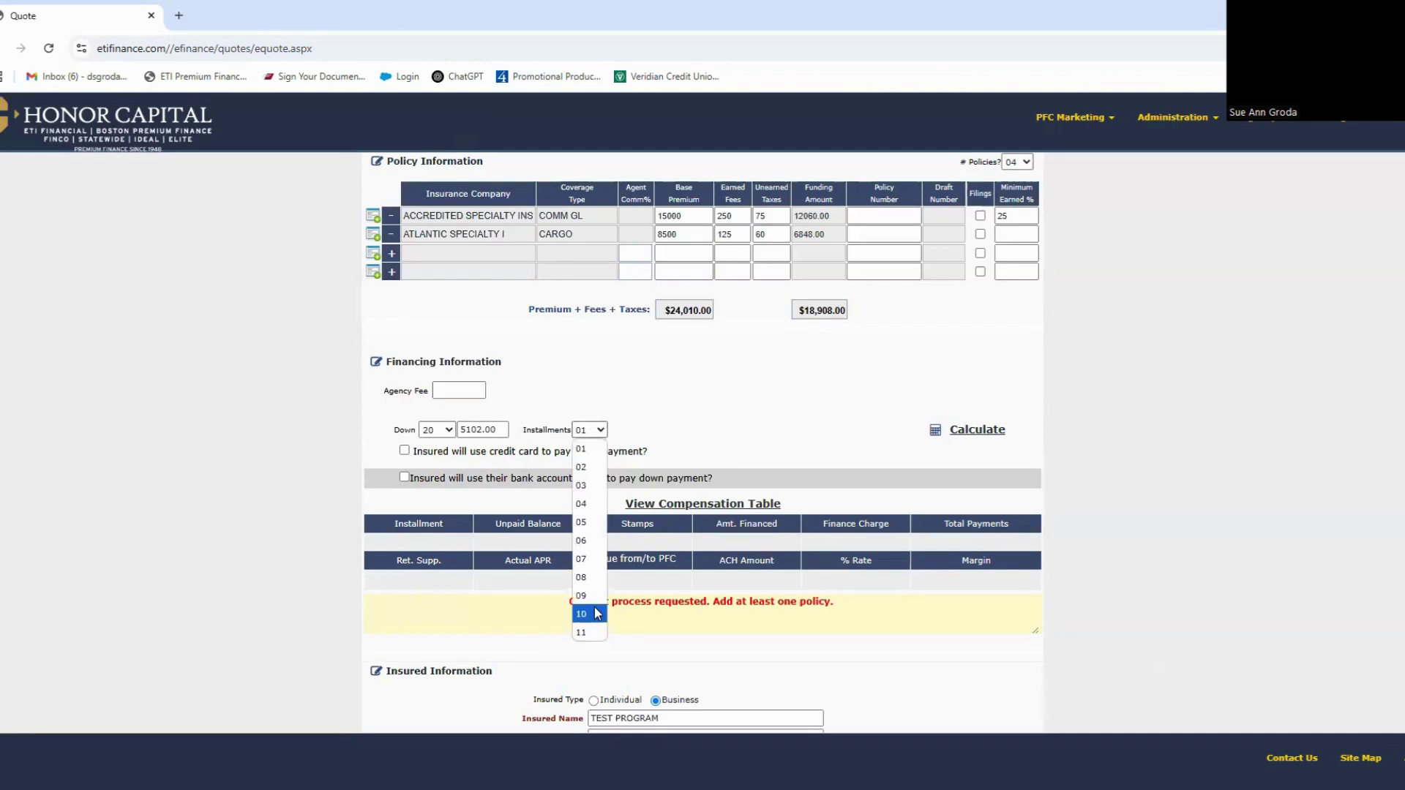
pyautogui.click(598, 614)
pyautogui.click(978, 432)
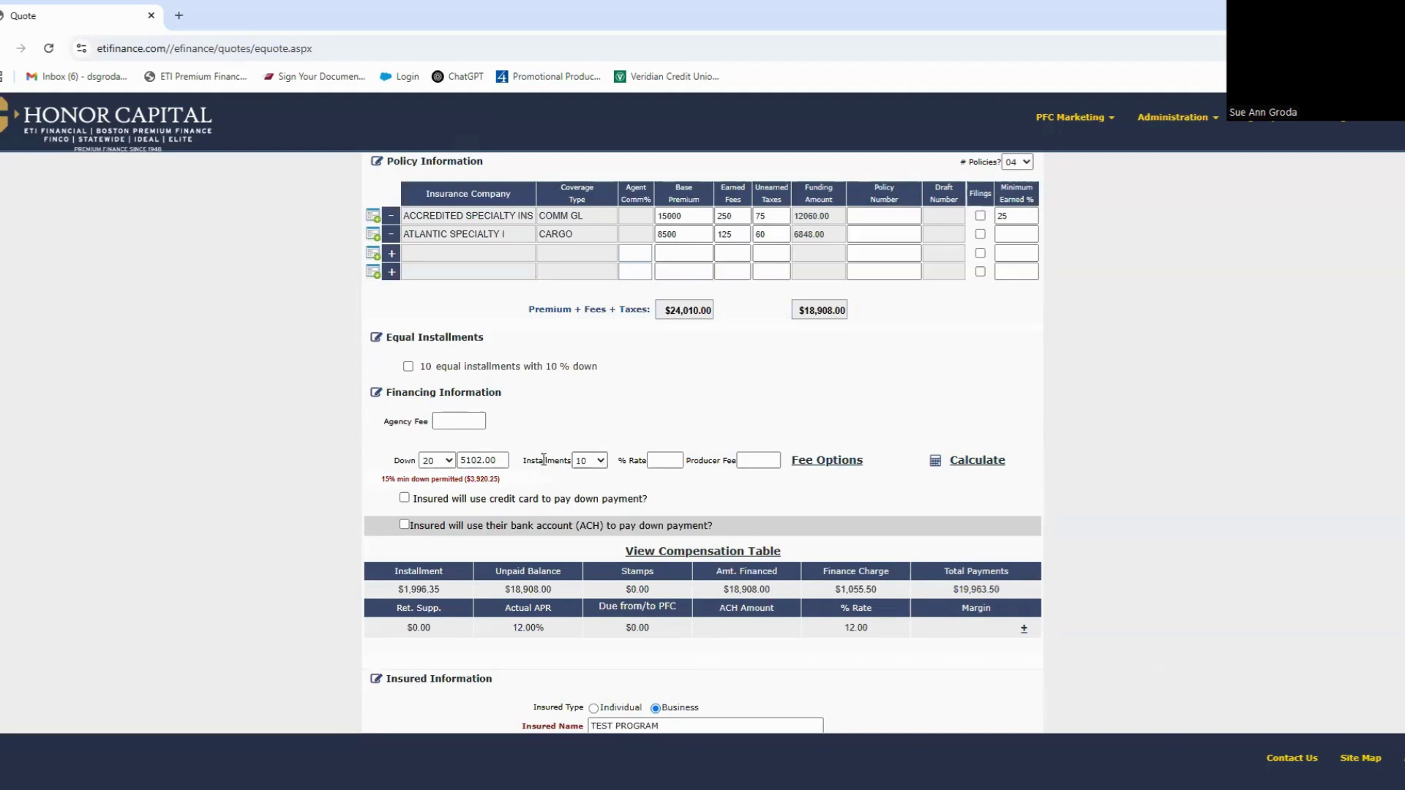
# Step: Lower the down payment to 15% and apply the 16.00% rate fee option
pyautogui.click(449, 460)
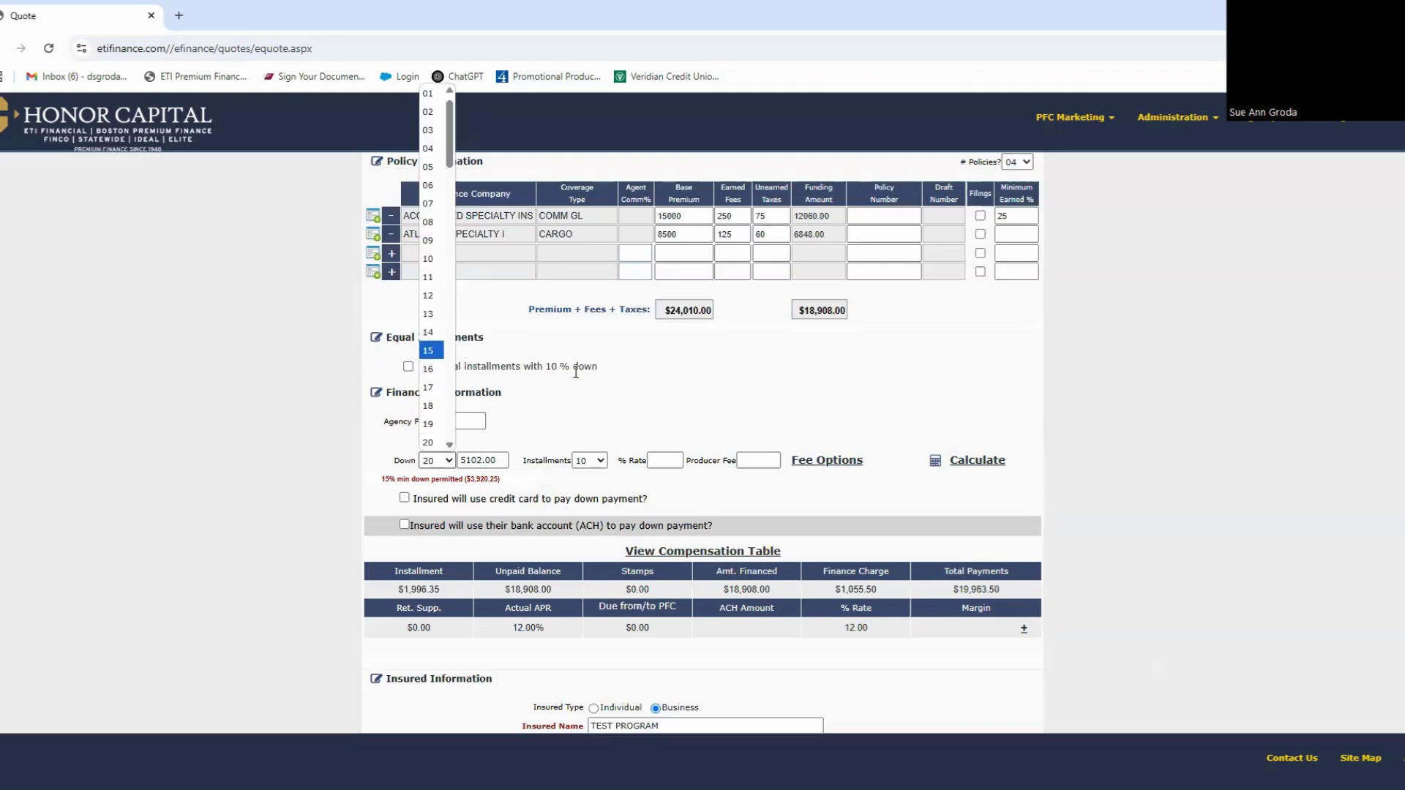
pyautogui.click(432, 359)
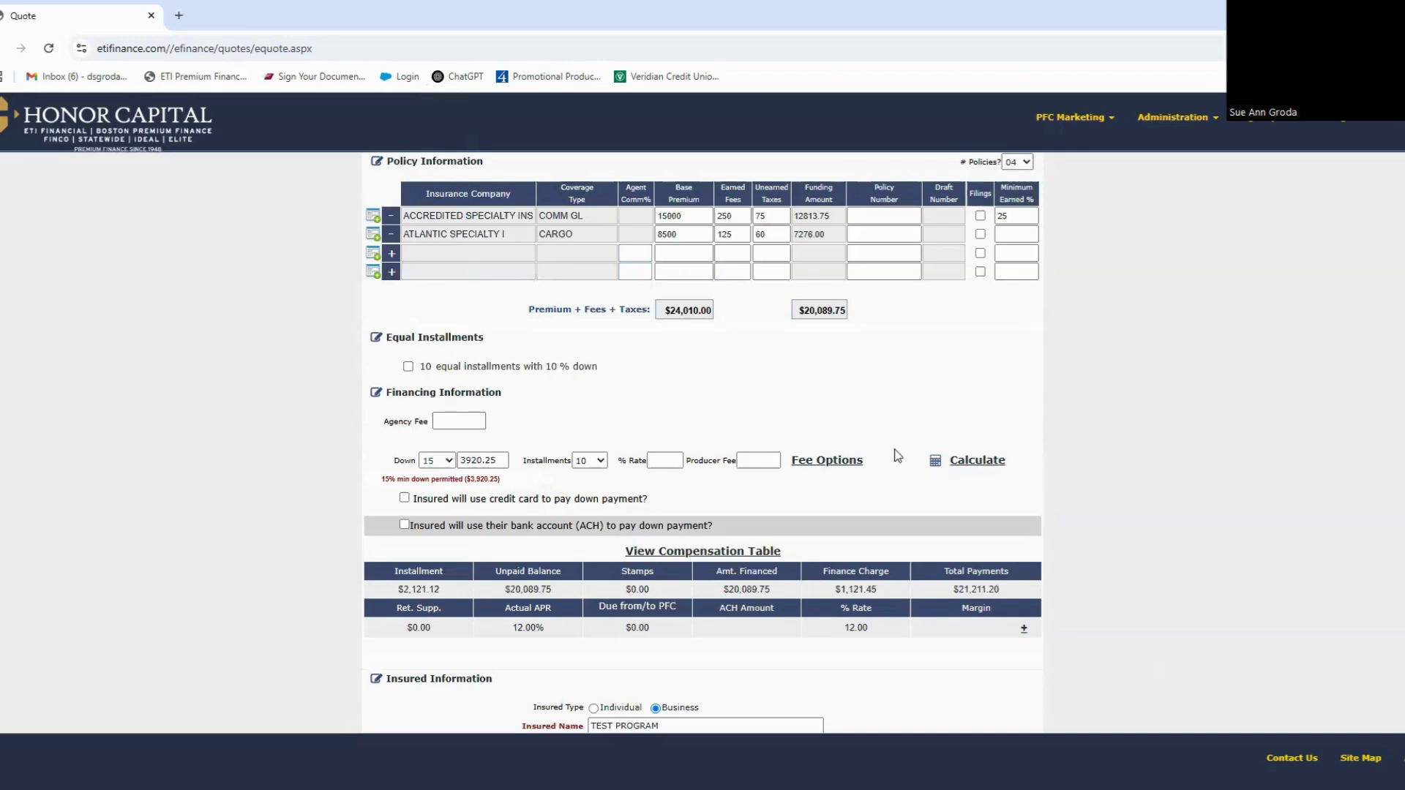
pyautogui.click(830, 462)
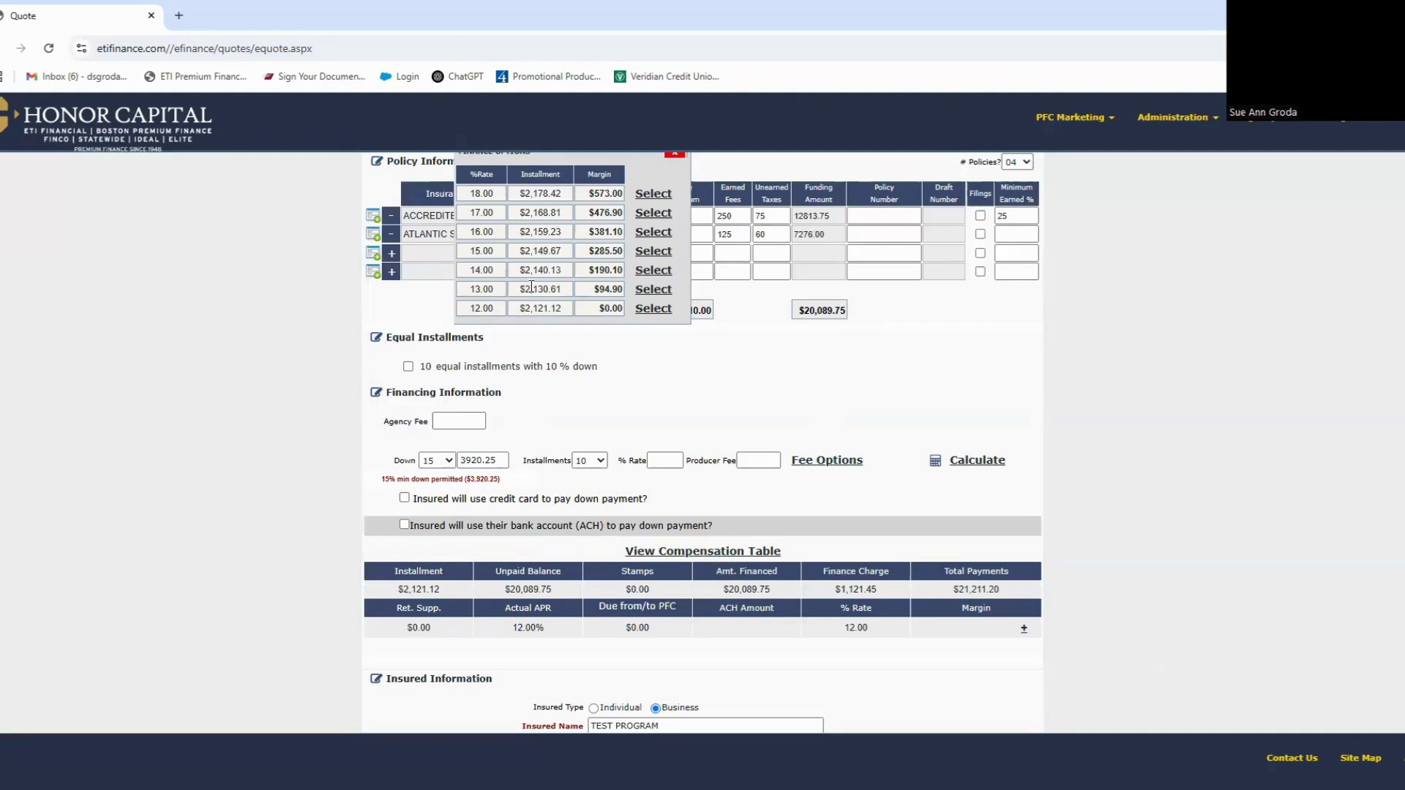
pyautogui.click(653, 233)
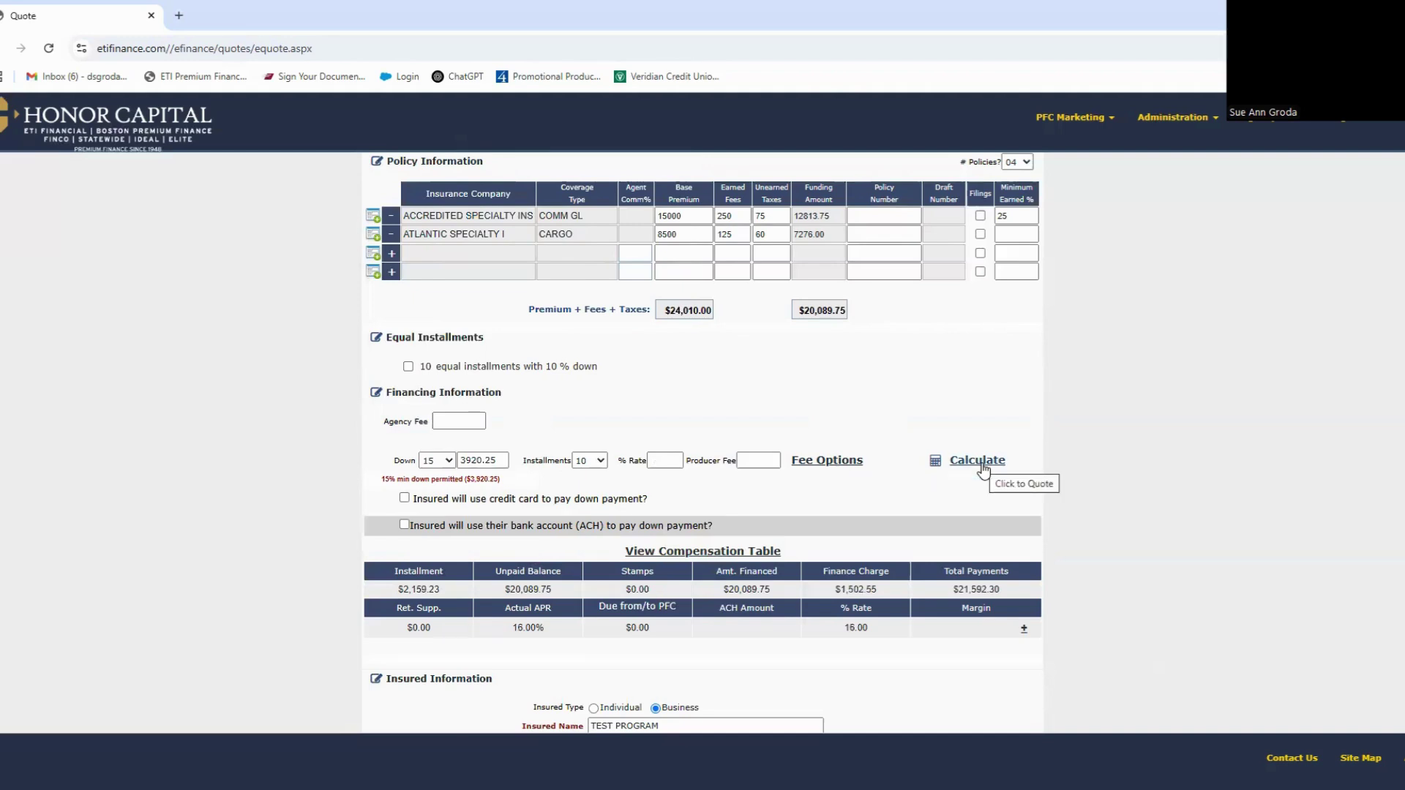
pyautogui.scroll(-3, 982, 469)
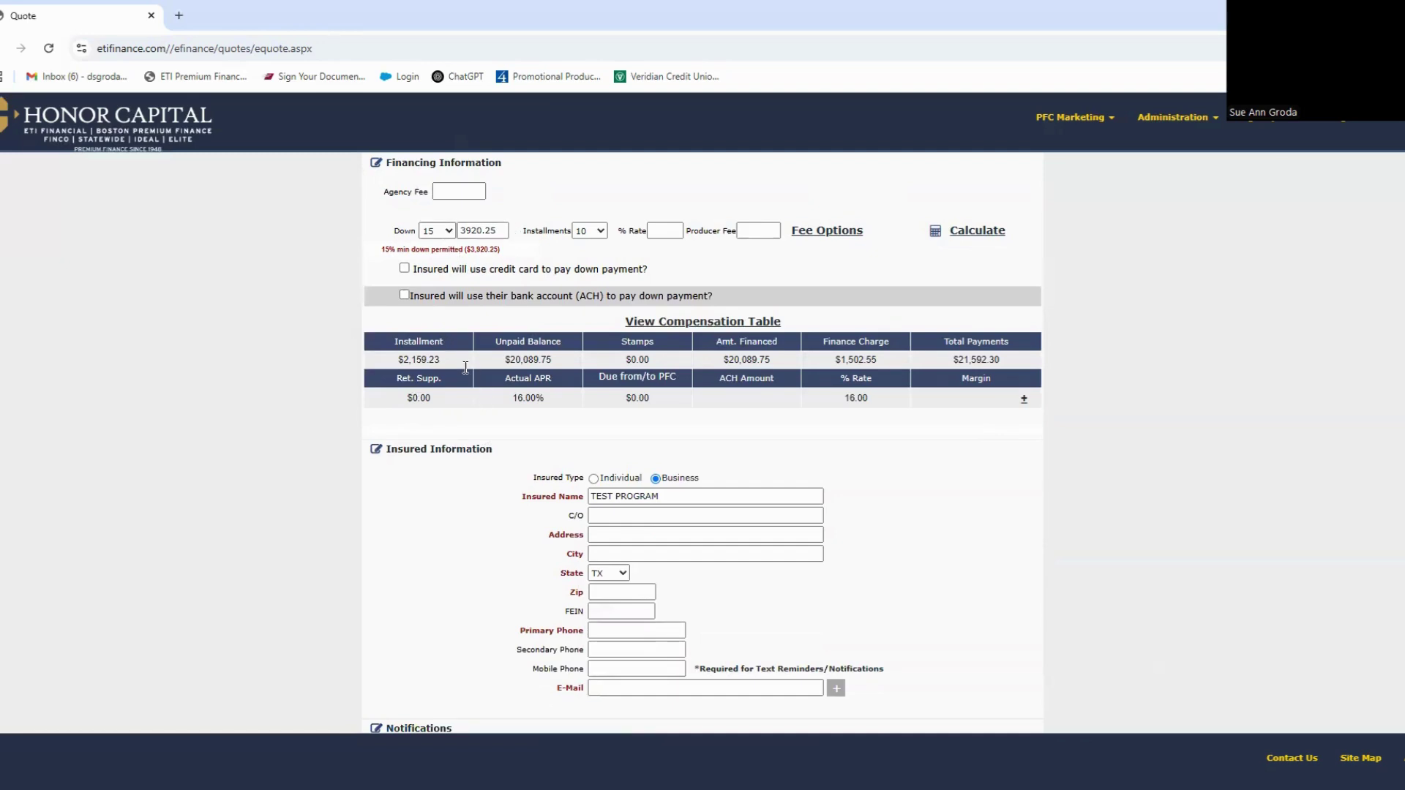
pyautogui.scroll(-1, 582, 473)
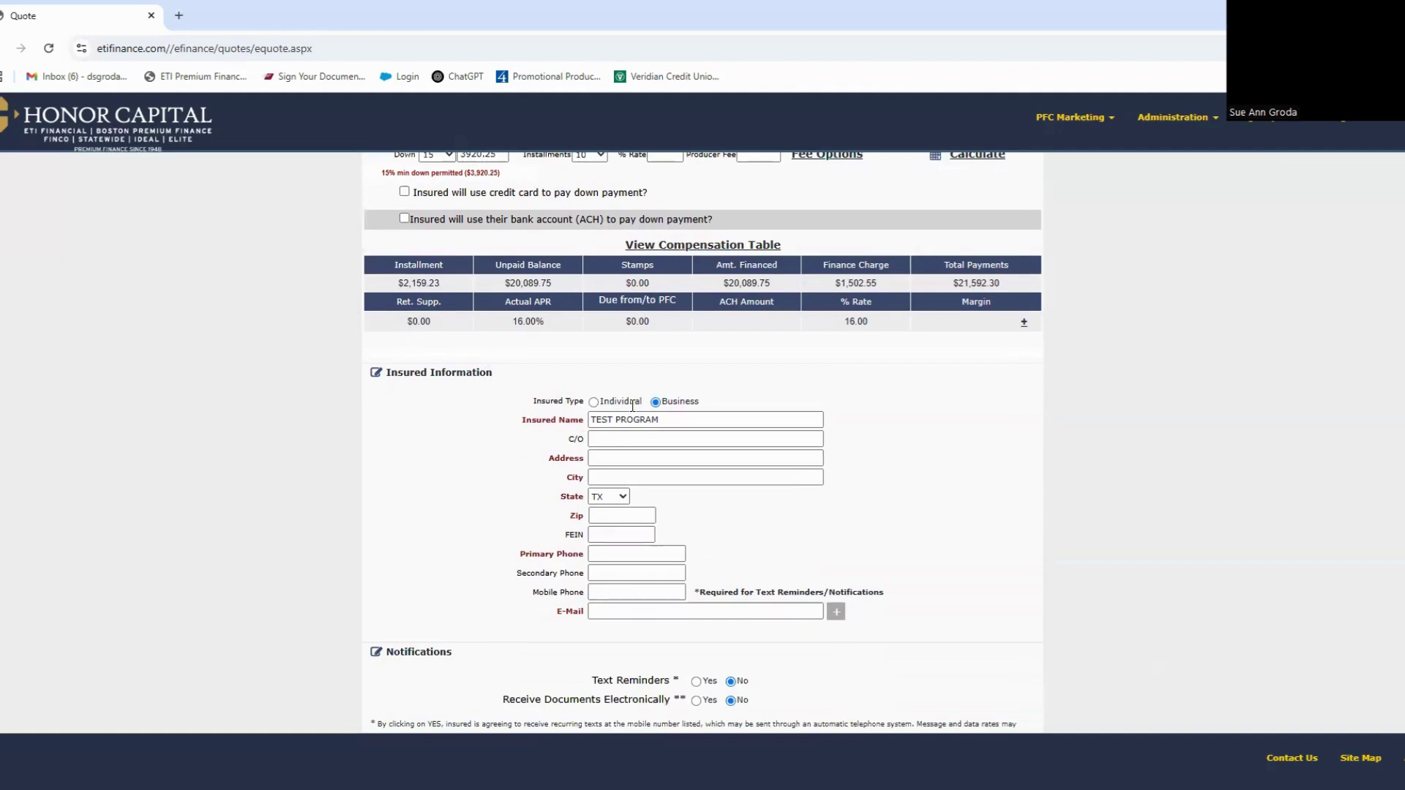
pyautogui.scroll(-1, 626, 399)
# Step: Enter the insured's street address and accept the suggestion to fill city, state and zip
pyautogui.click(605, 384)
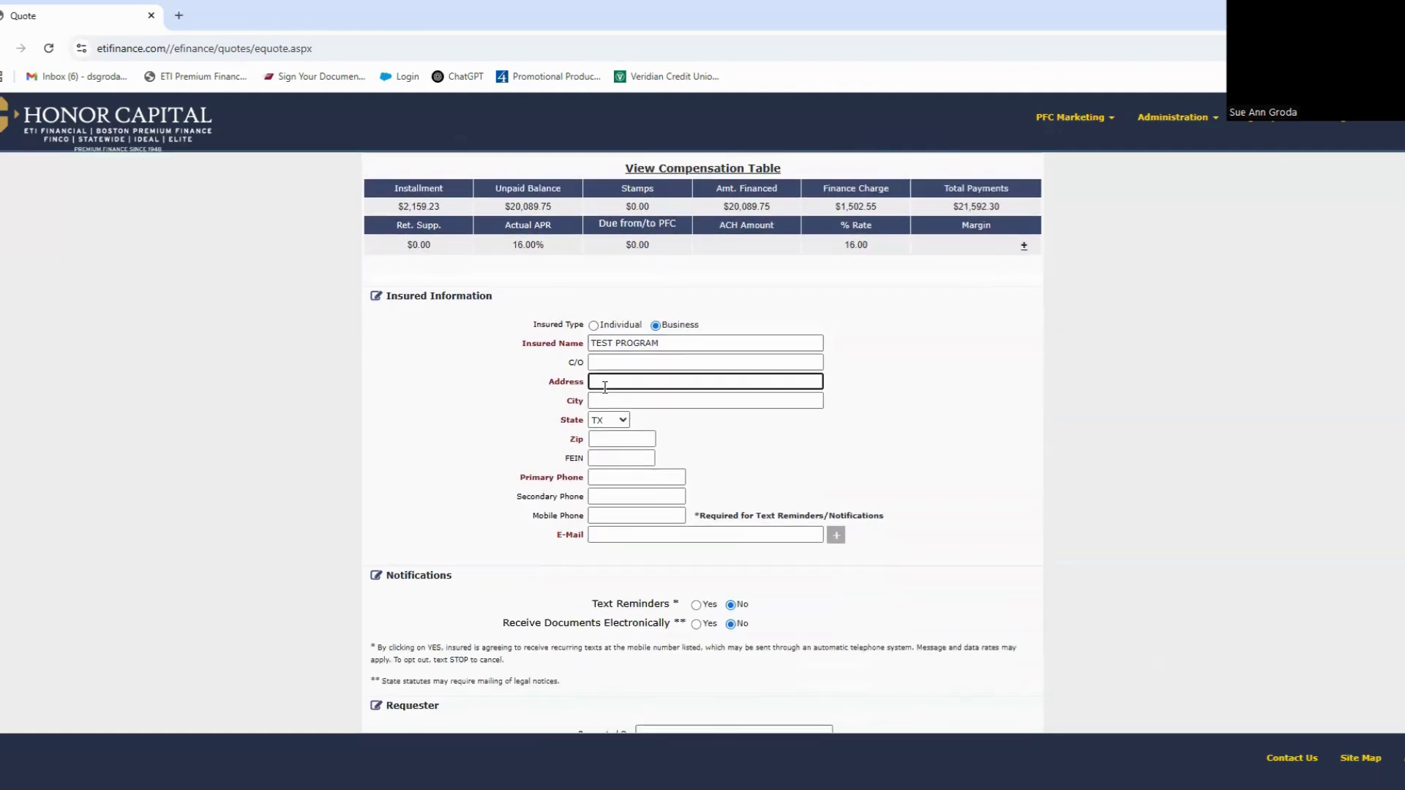
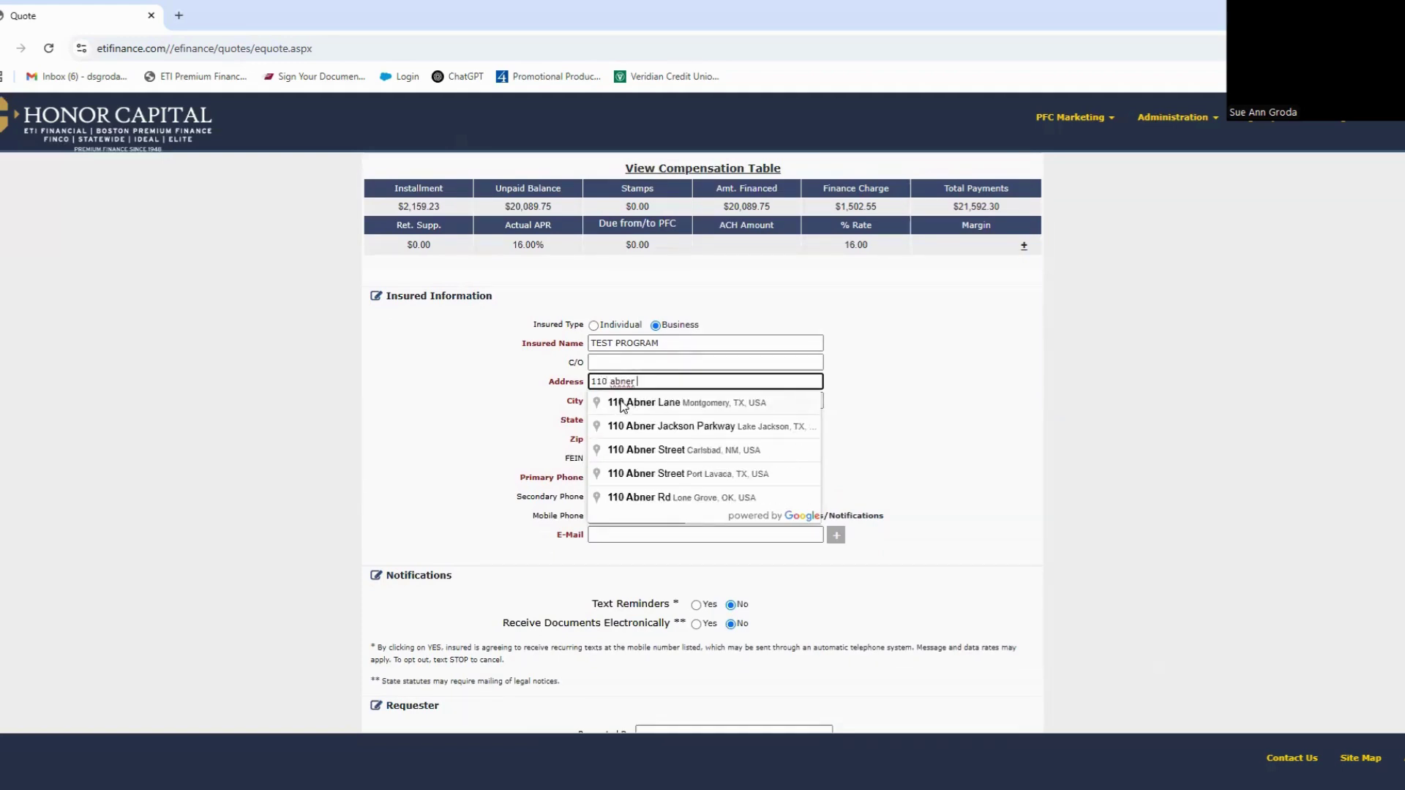
pyautogui.click(623, 407)
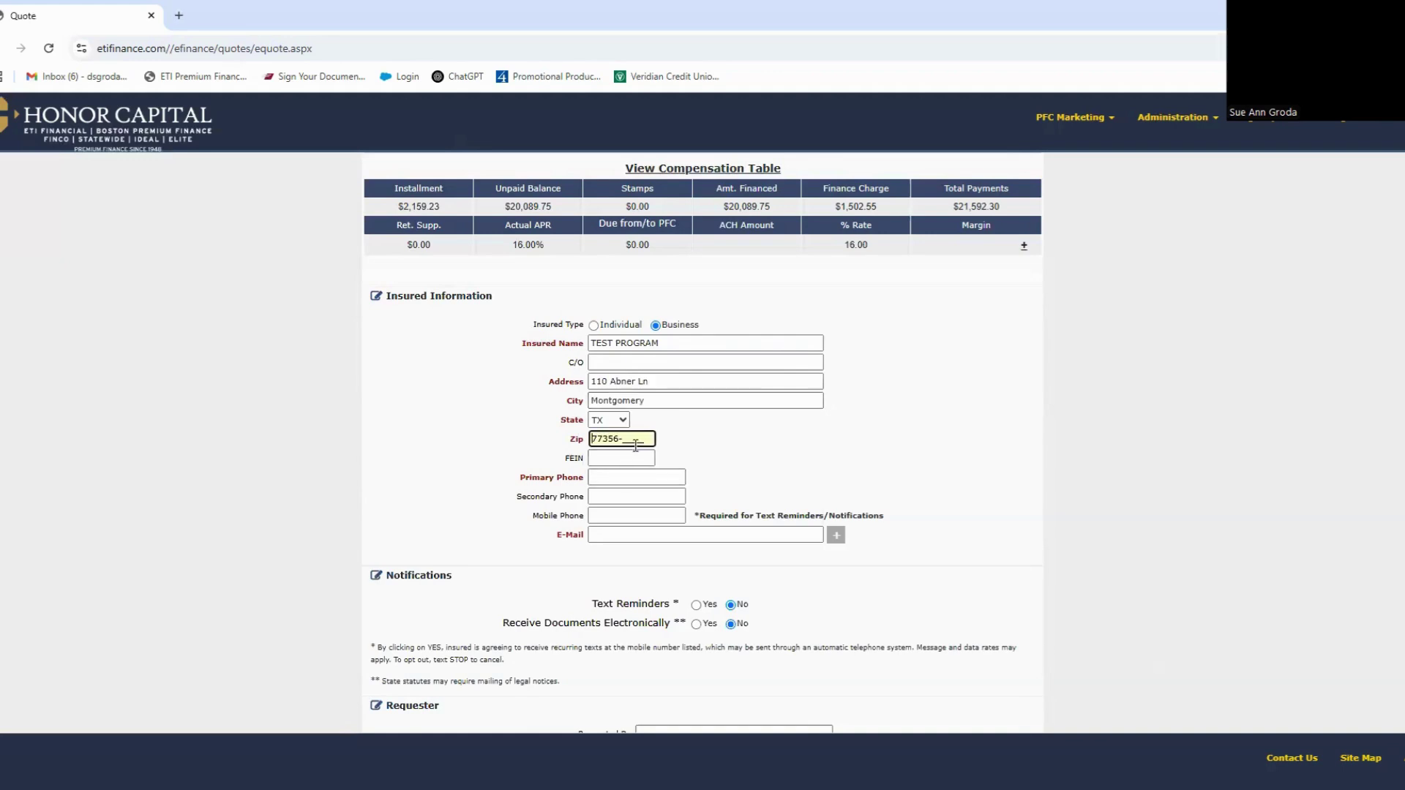
# Step: Fill in the insured's primary phone, mobile phone and e-mail, dismissing the invalid e-mail warning
pyautogui.click(600, 480)
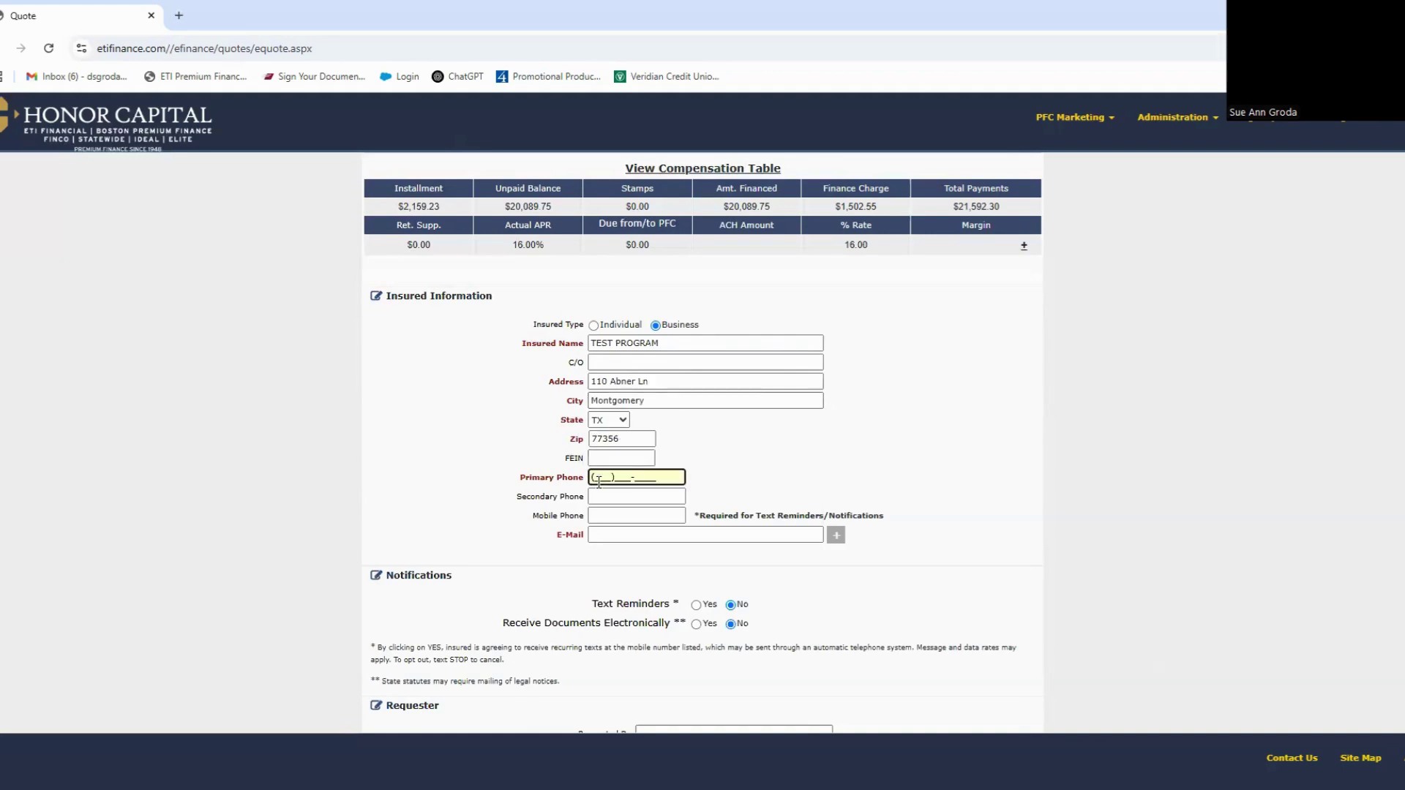
pyautogui.press('Tab')
pyautogui.press('Tab')
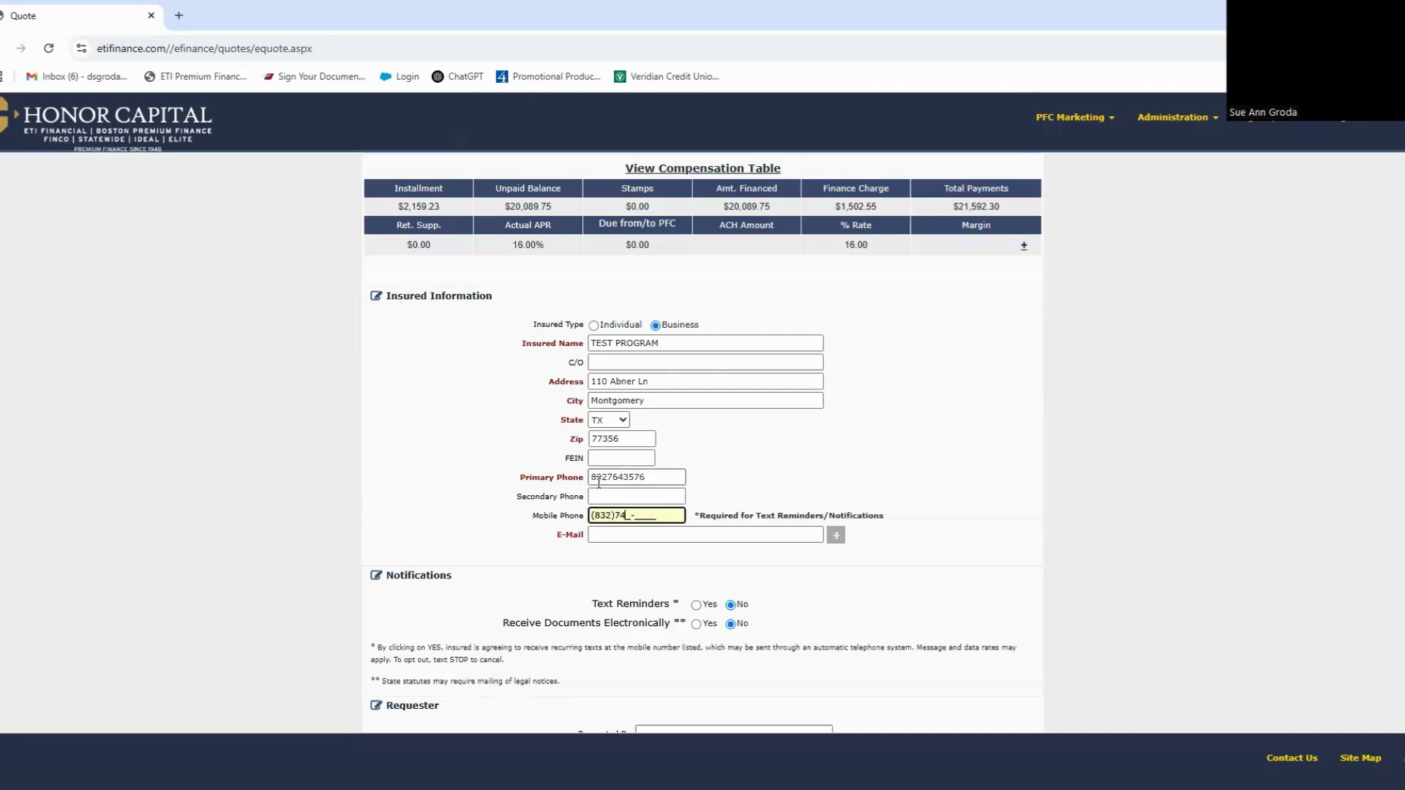
pyautogui.press('Tab')
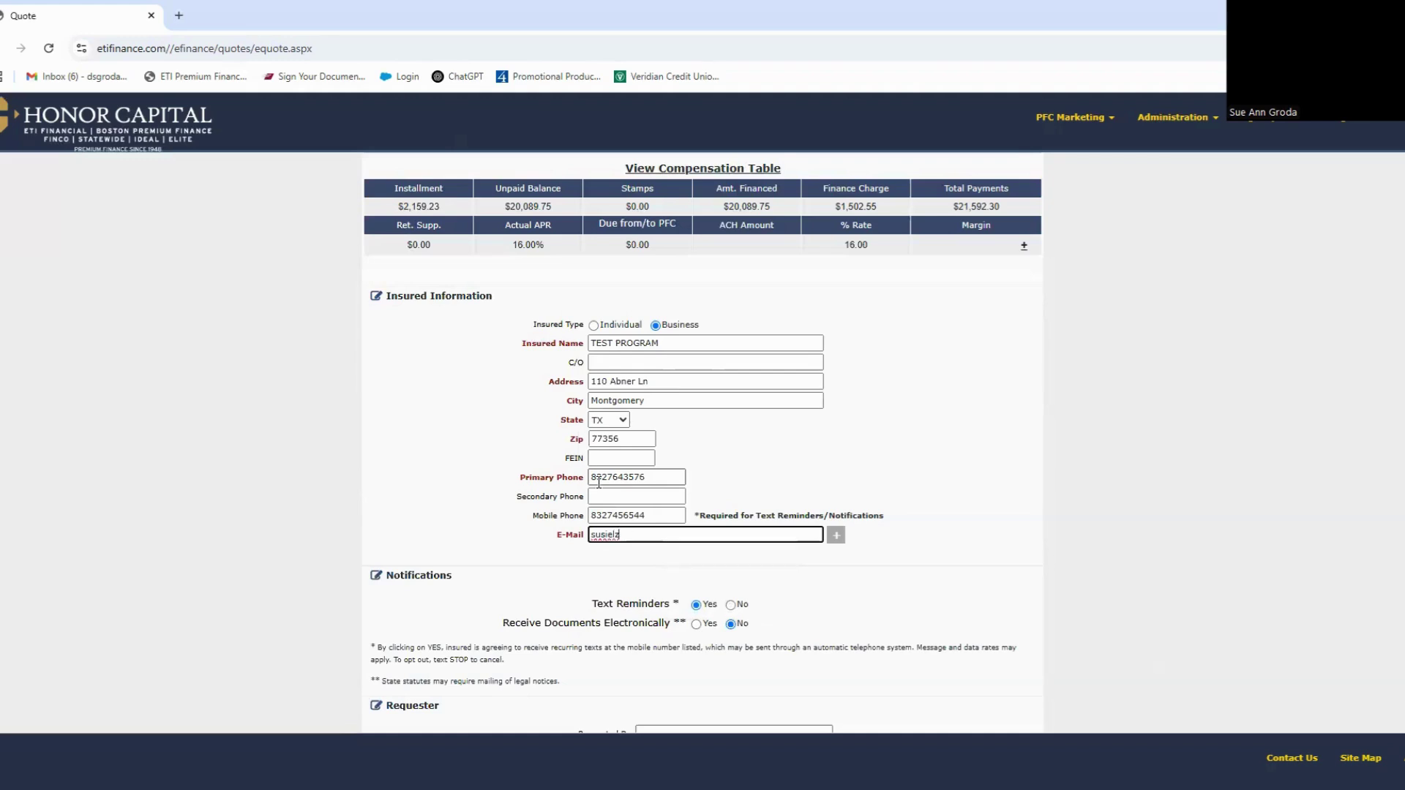
pyautogui.scroll(-3, 599, 483)
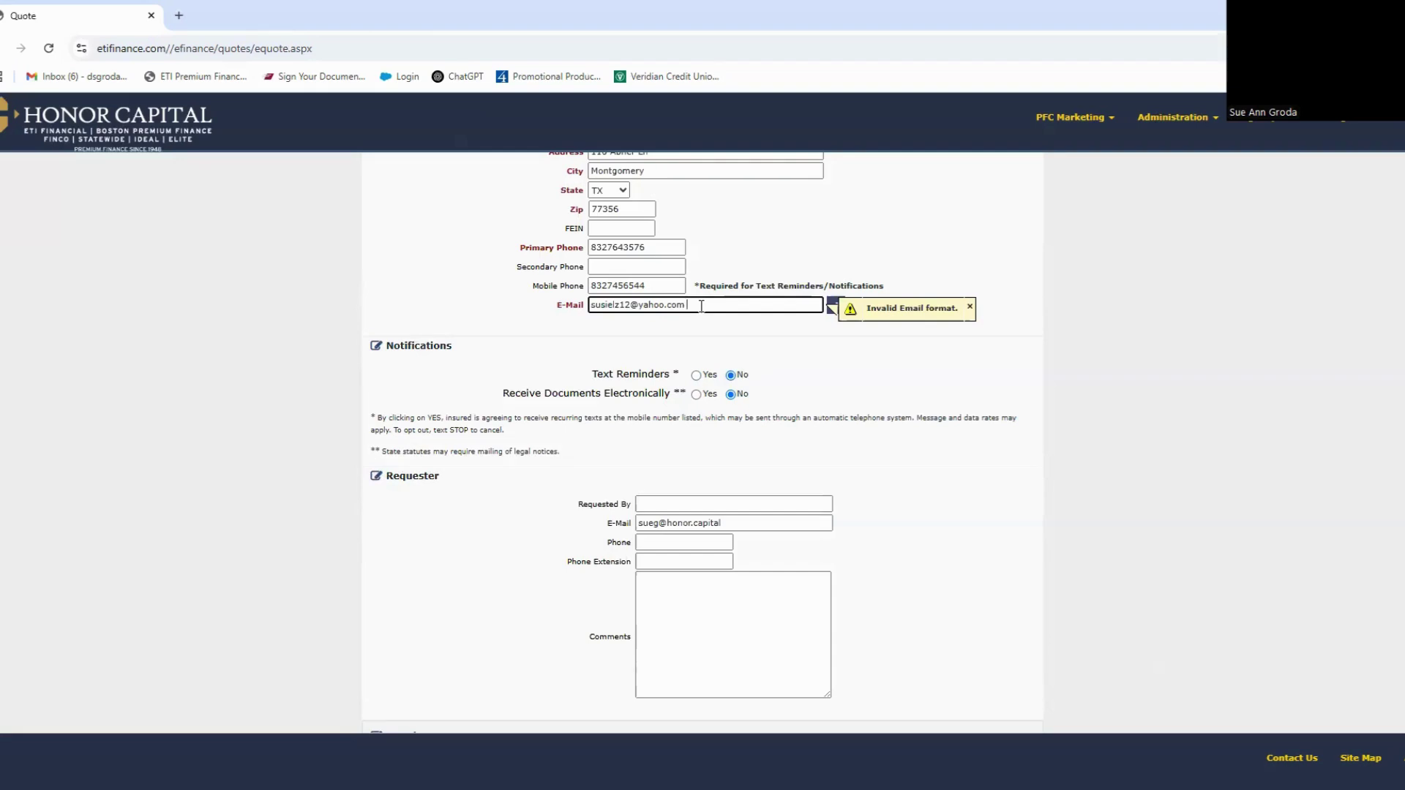
pyautogui.click(695, 339)
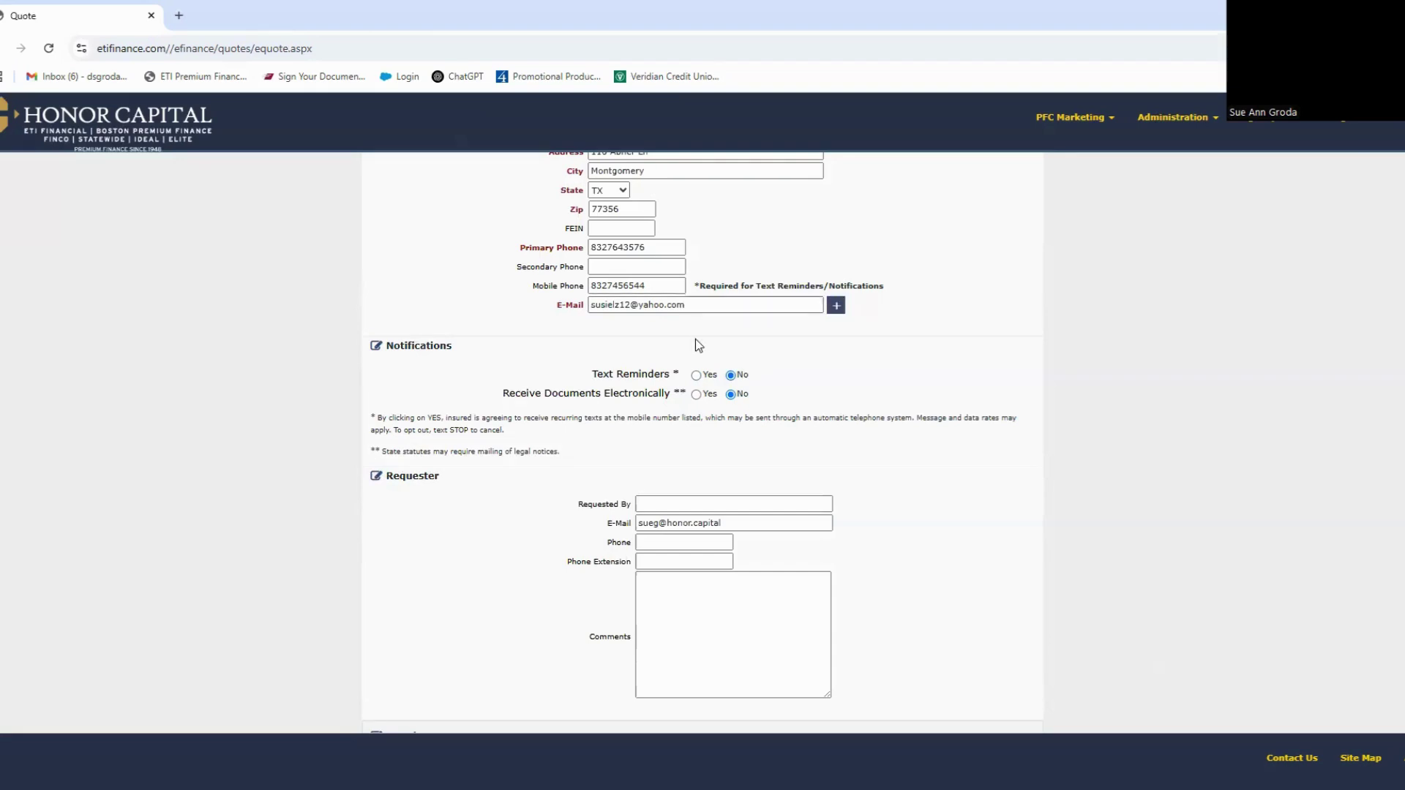
# Step: Enter the requester's name and phone number in the Requester section and add the comment 'renewal'
pyautogui.click(690, 304)
pyautogui.scroll(-2, 692, 398)
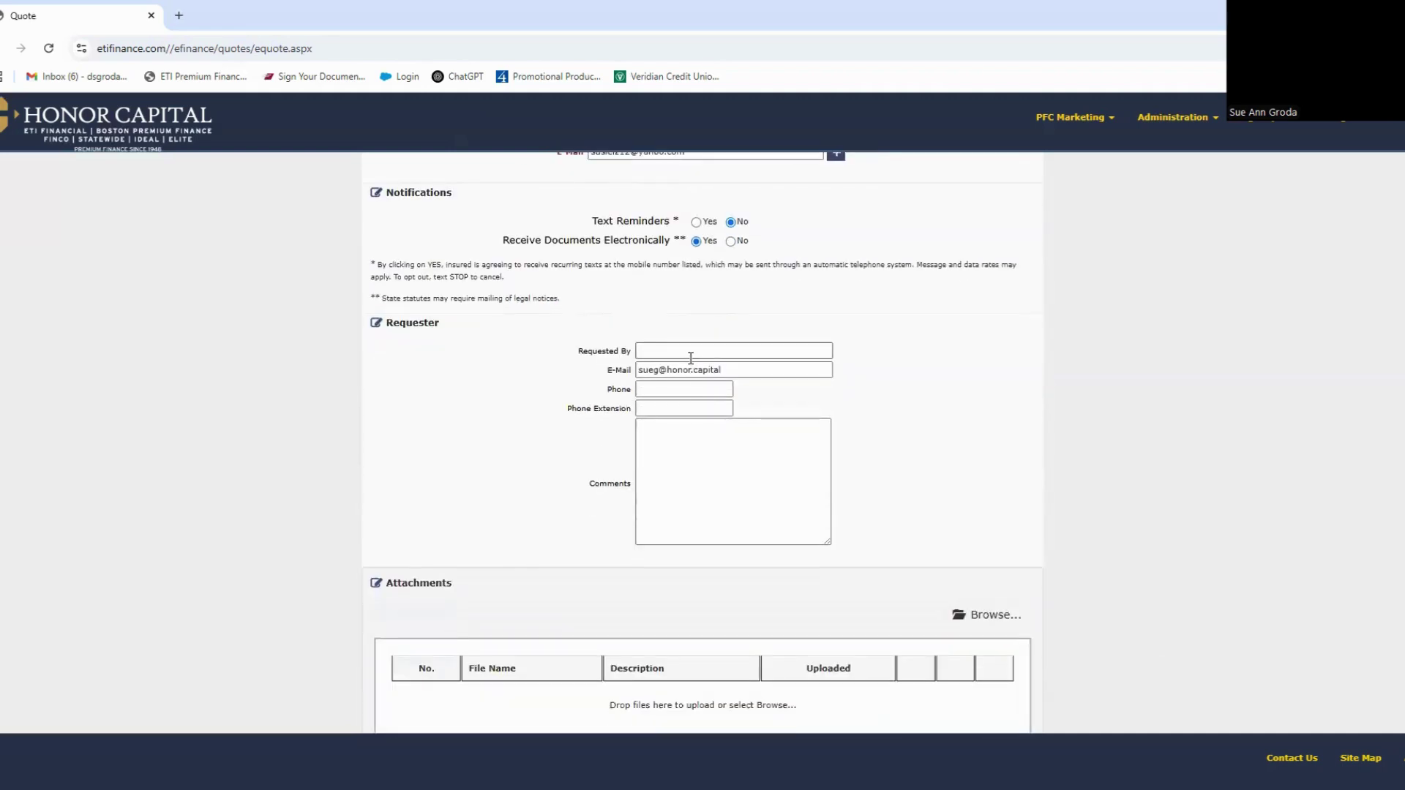
pyautogui.click(691, 350)
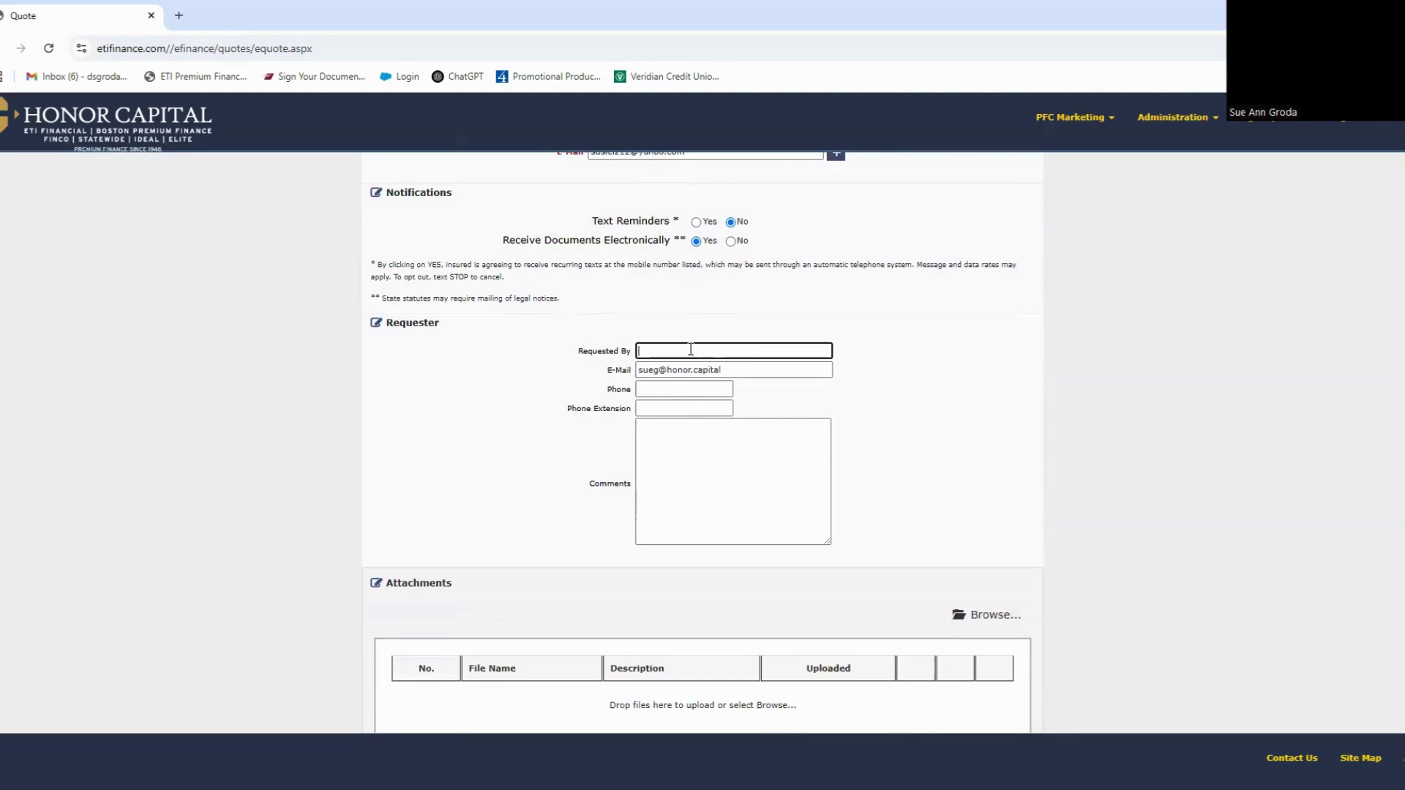
pyautogui.press('Tab')
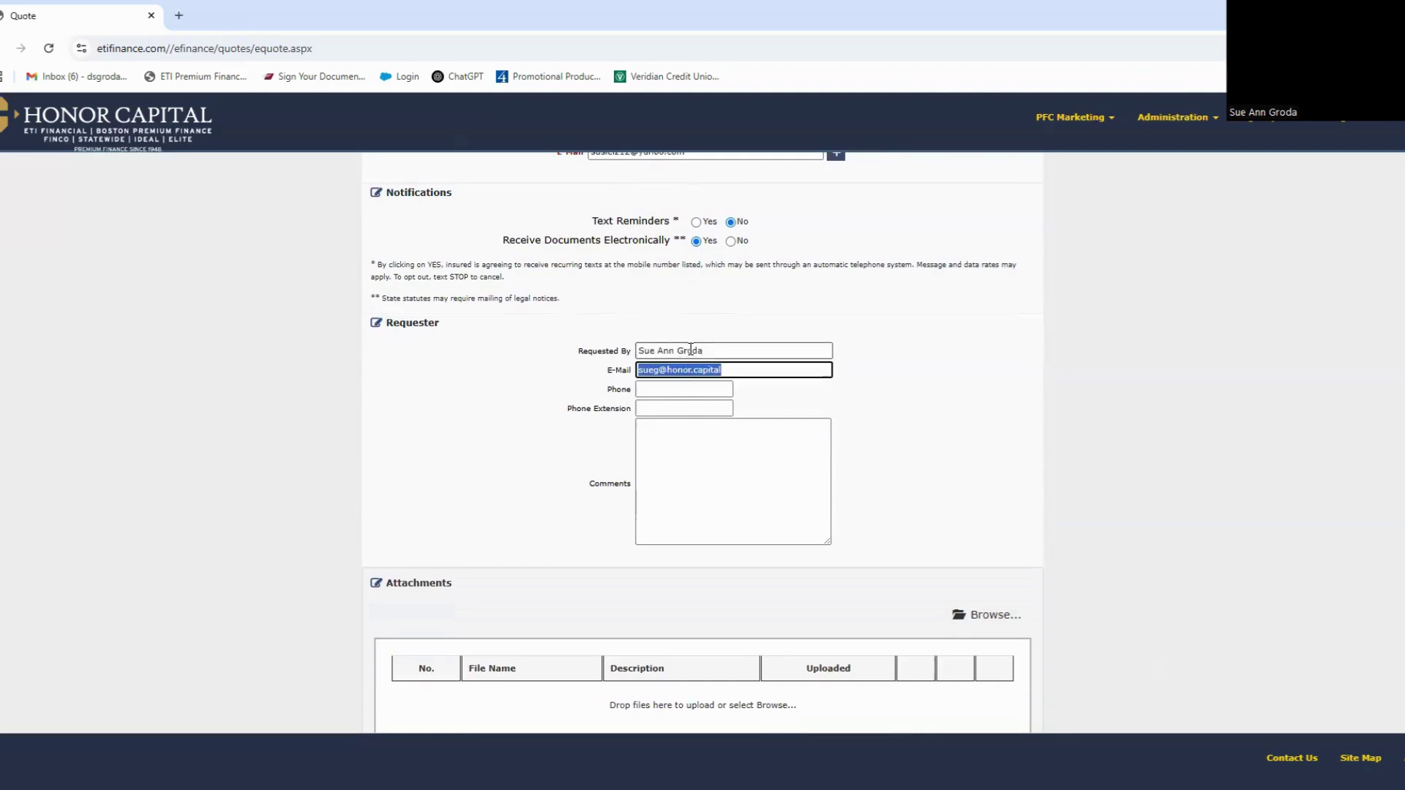
pyautogui.press('Tab')
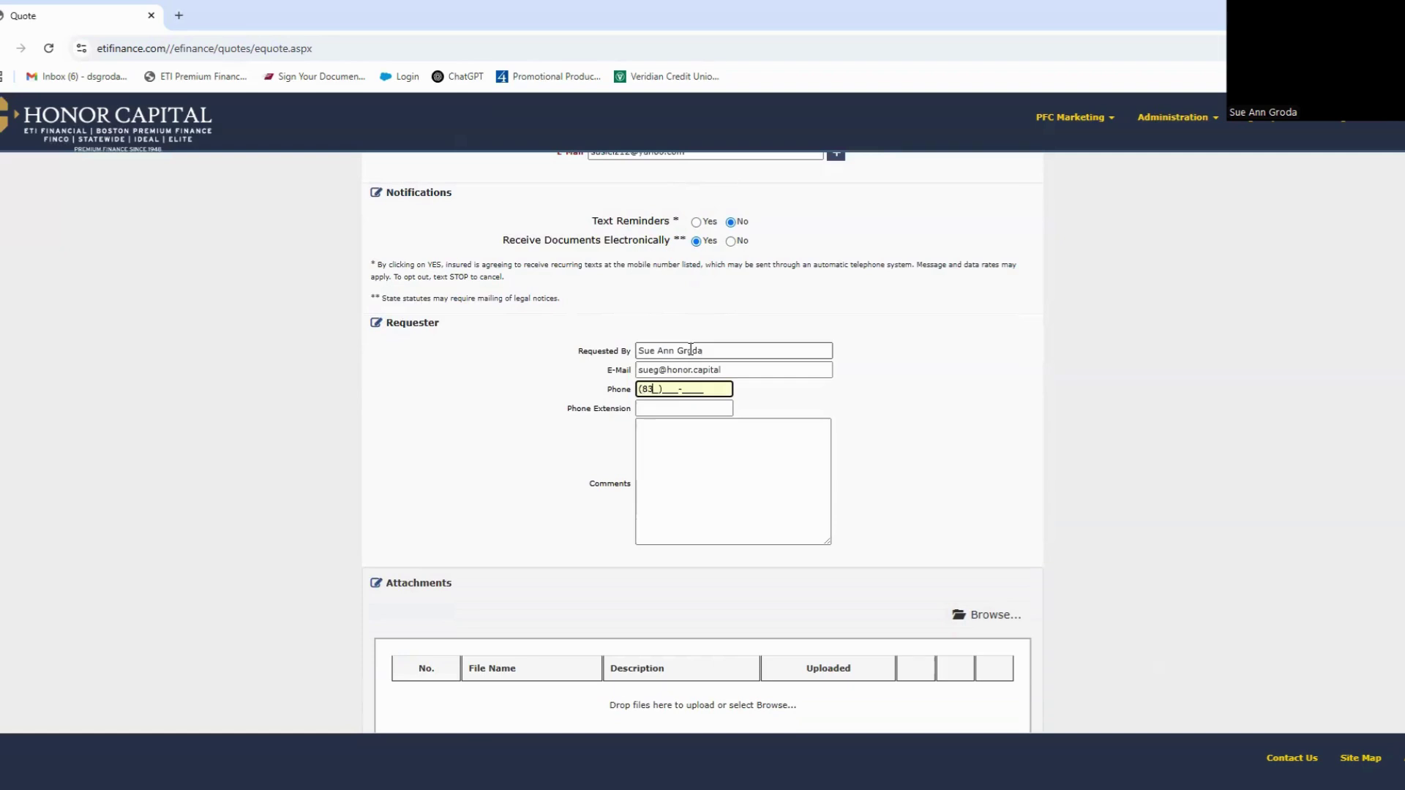
pyautogui.click(698, 439)
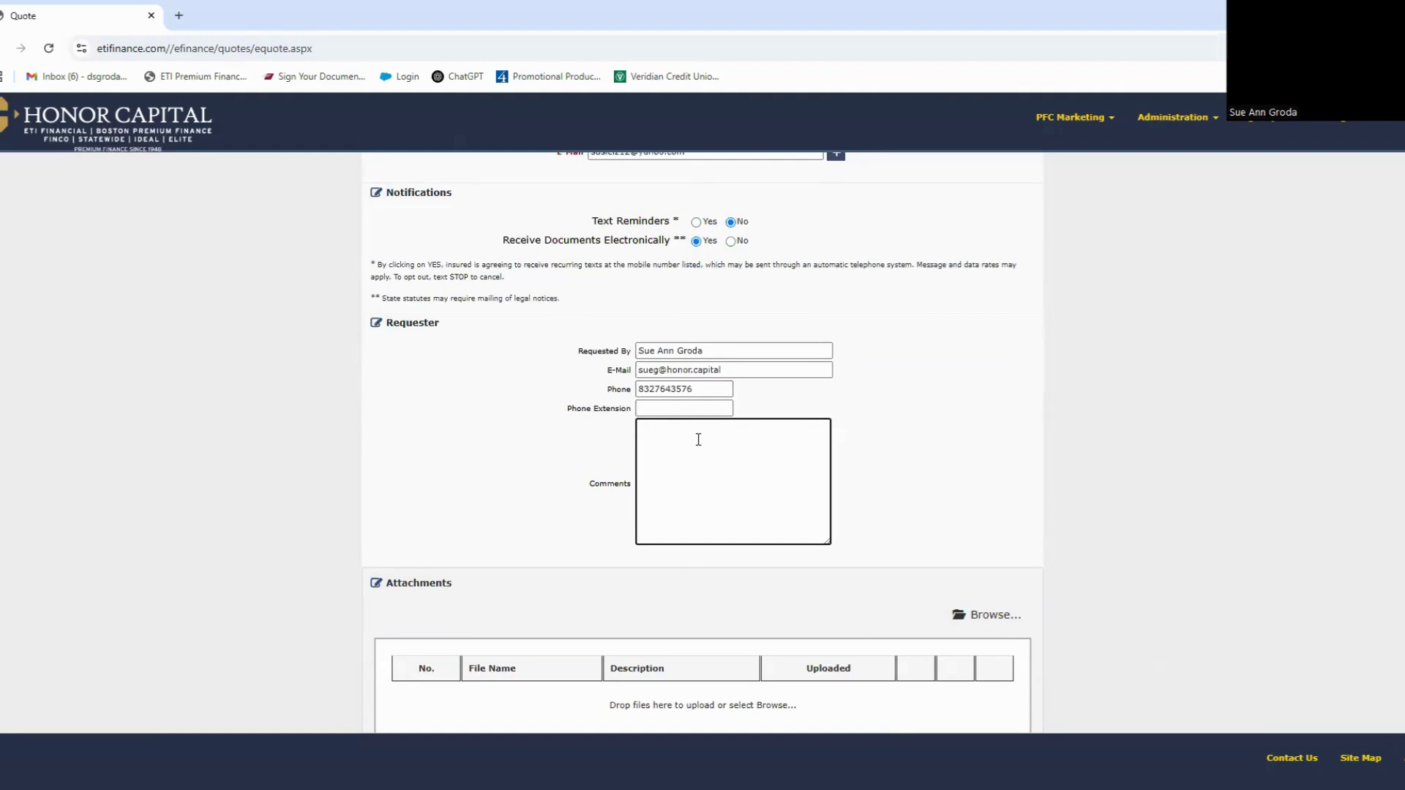
pyautogui.write('renewal')
# Step: Save the quote as TEST PROGRAM, then reopen it from Retrieve Saved Finance Agreements
pyautogui.scroll(3, 834, 477)
pyautogui.scroll(-7, 834, 477)
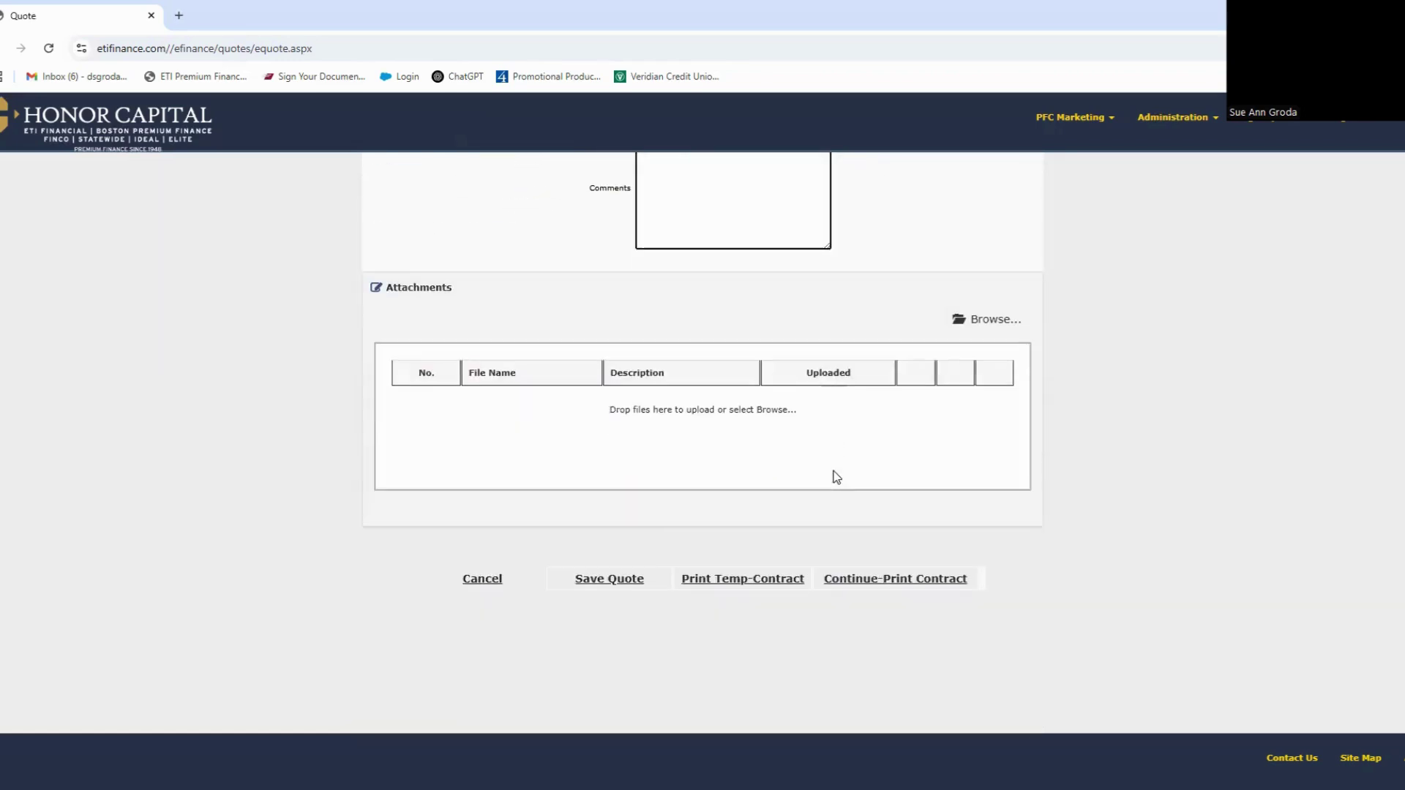
pyautogui.click(607, 570)
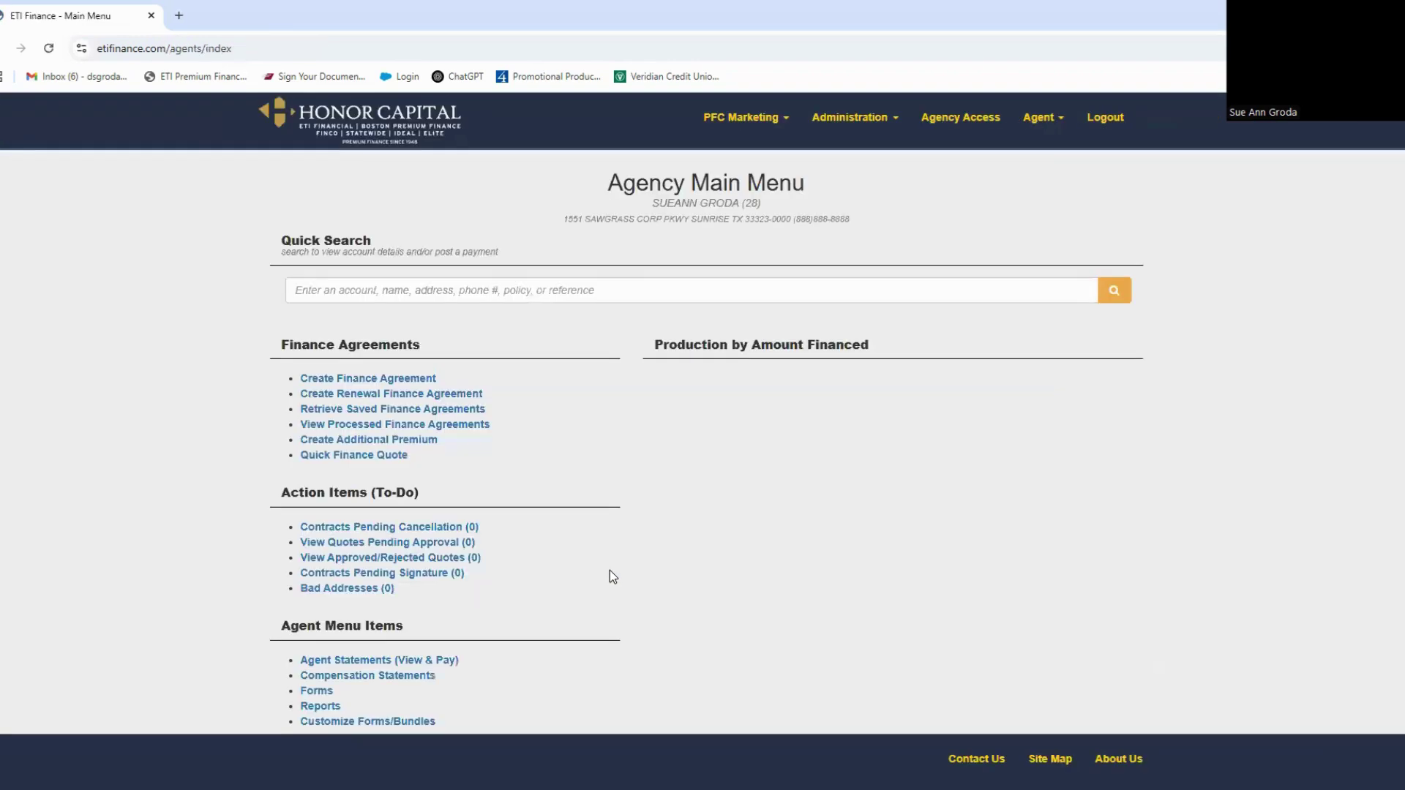
pyautogui.click(427, 410)
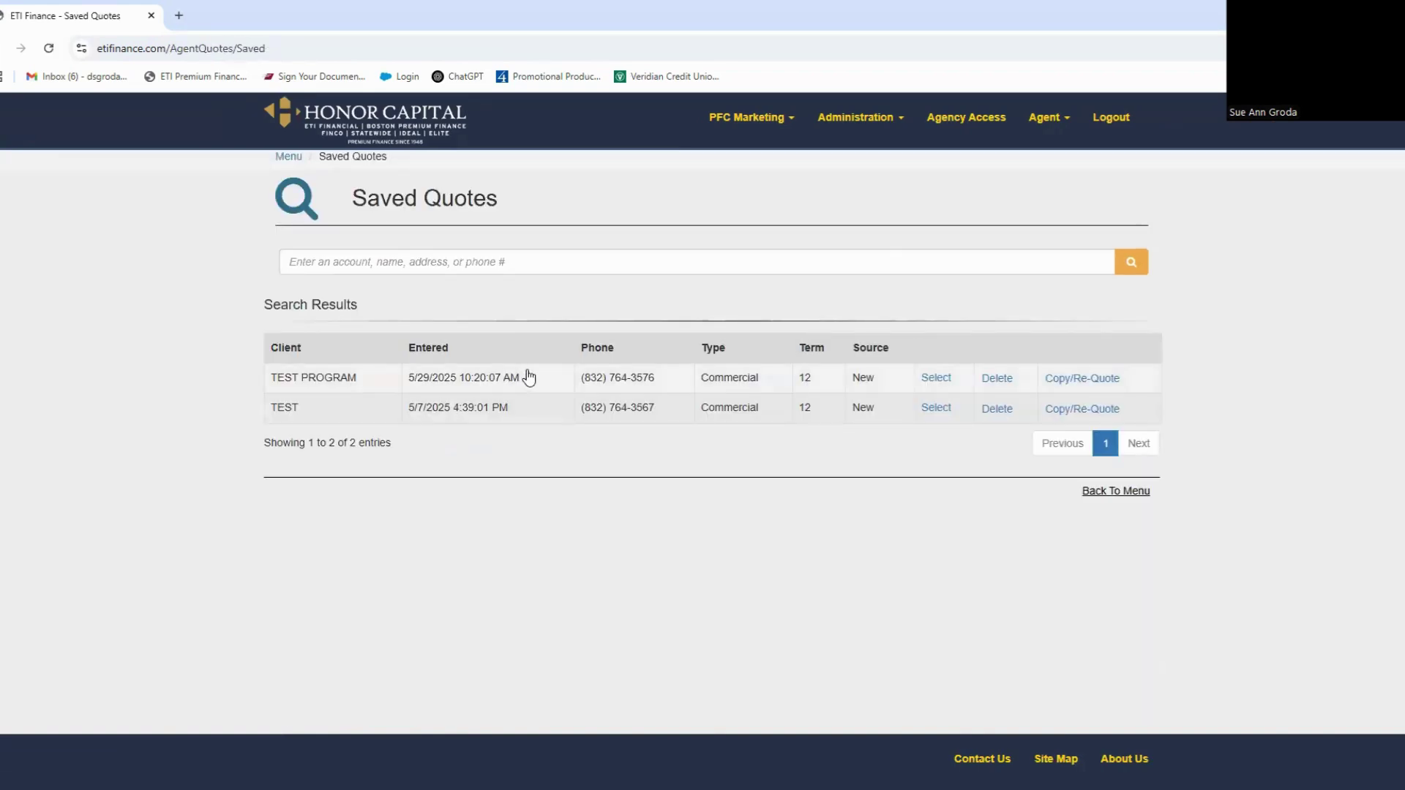
pyautogui.click(937, 380)
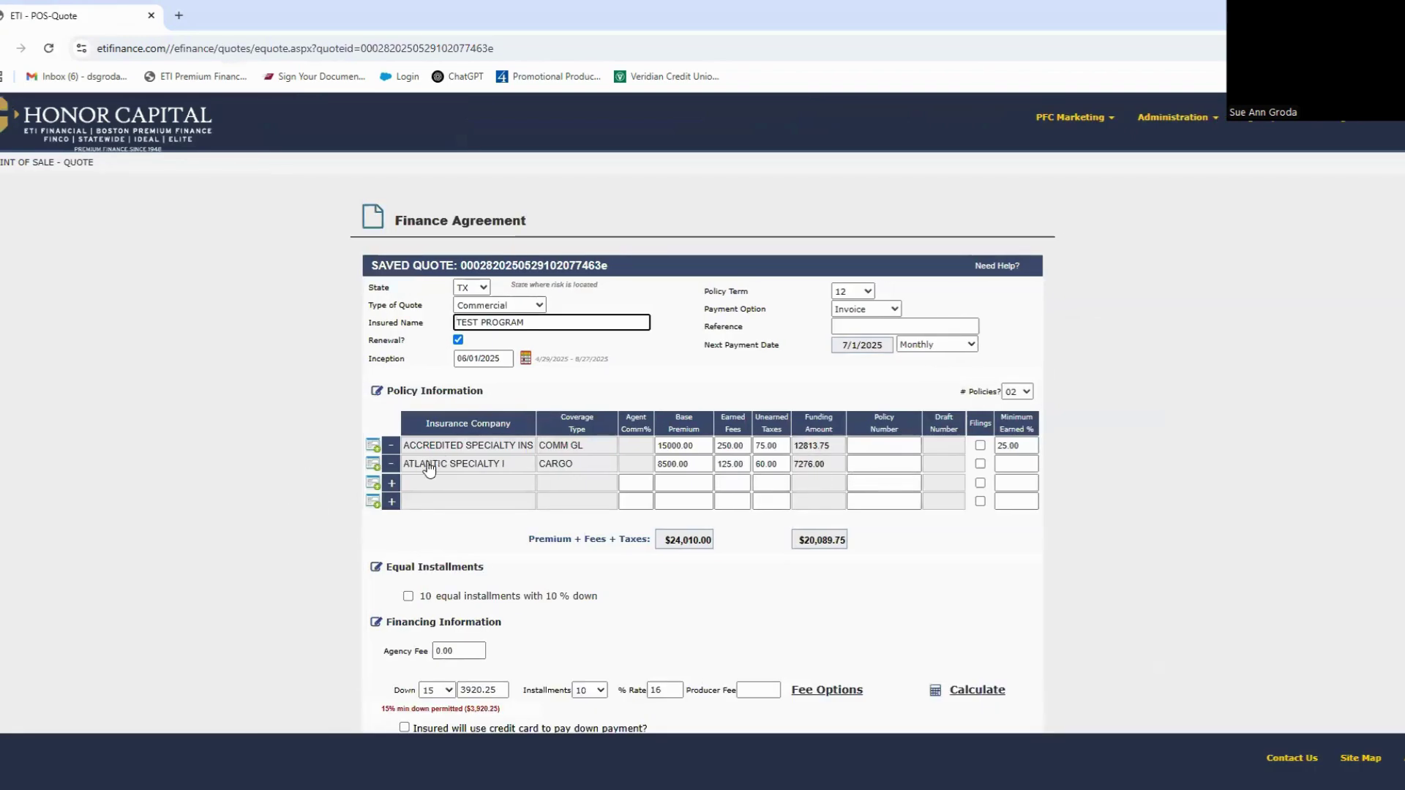
# Step: Remove the ATLANTIC SPECIALTY policy and recalculate so $12,813.75 is financed
pyautogui.click(392, 464)
pyautogui.scroll(-3, 965, 557)
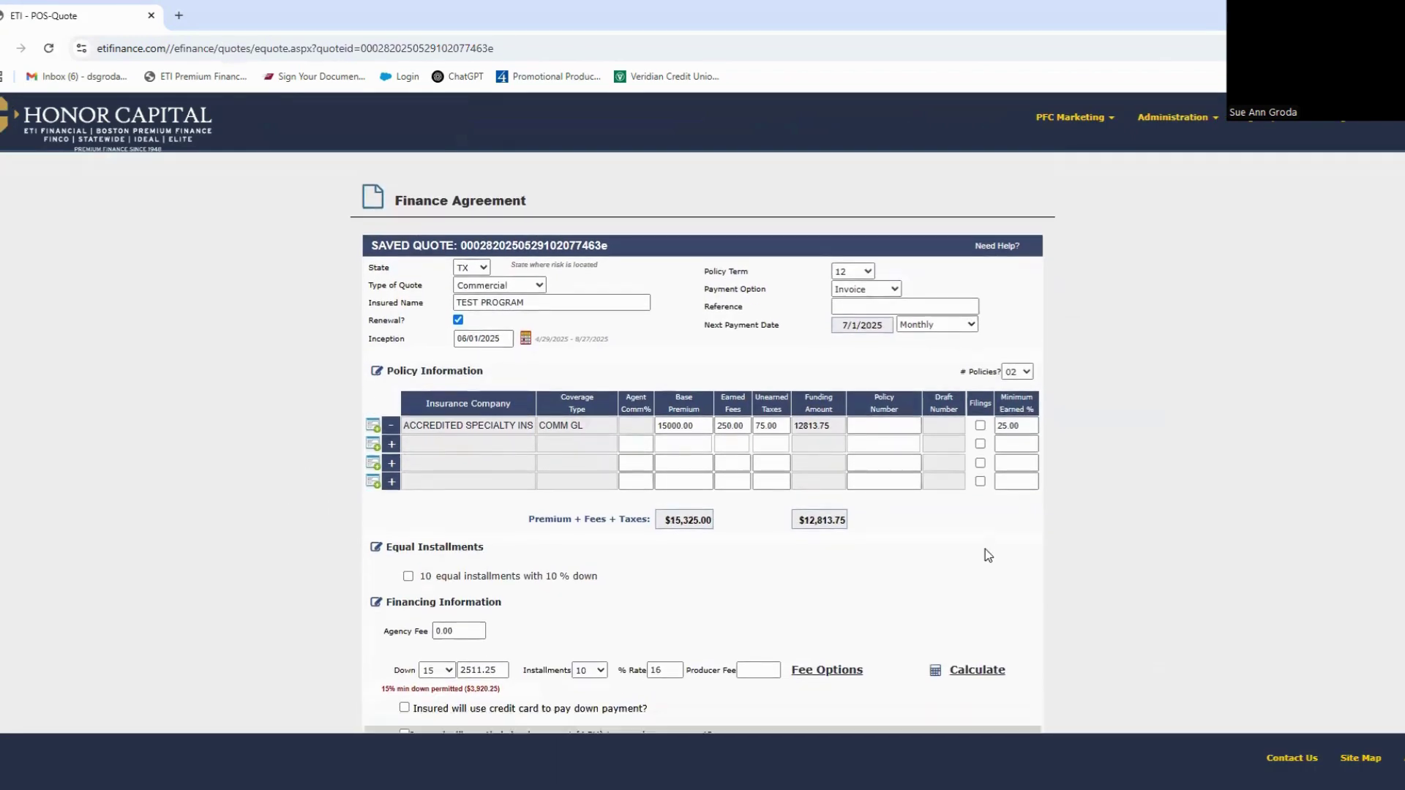
pyautogui.click(985, 463)
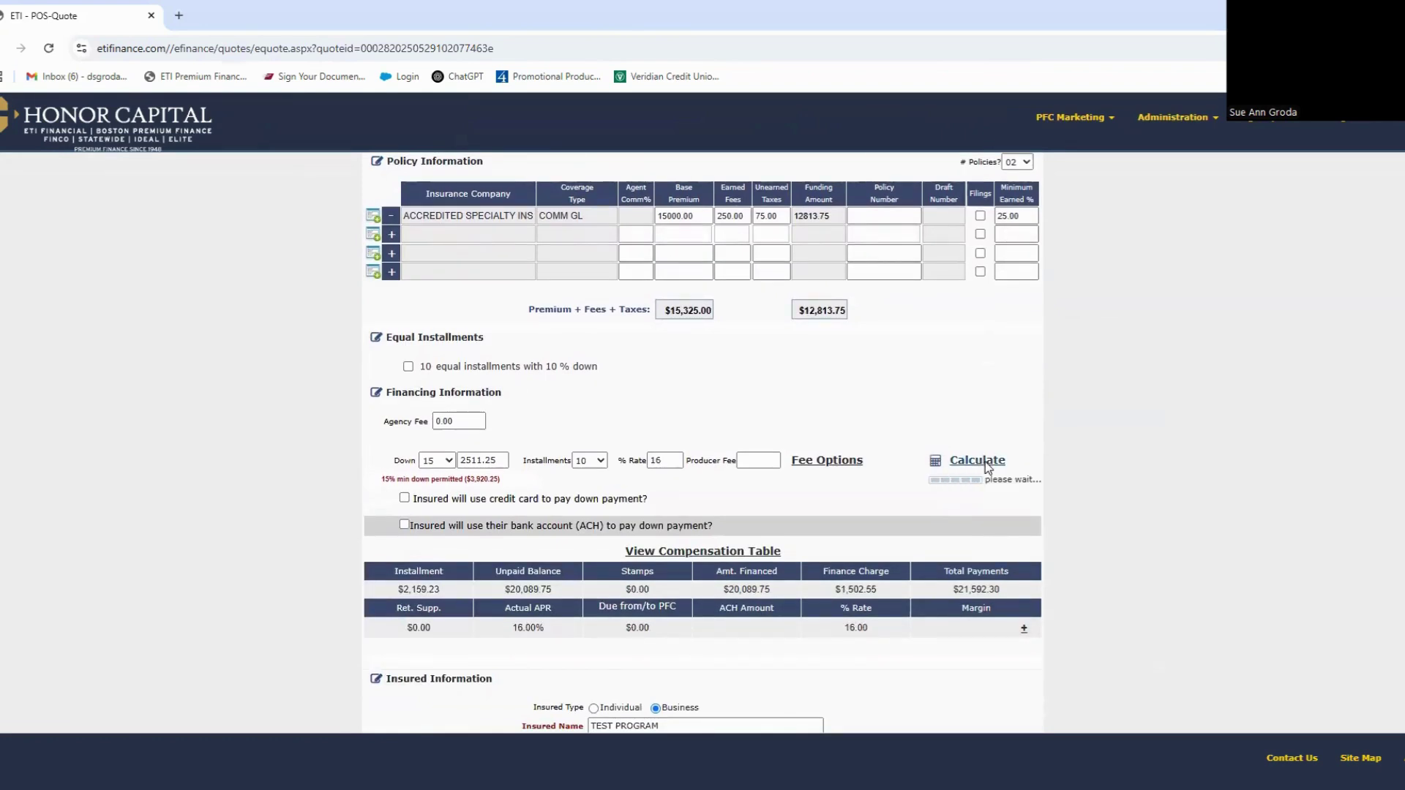
pyautogui.scroll(-6, 986, 468)
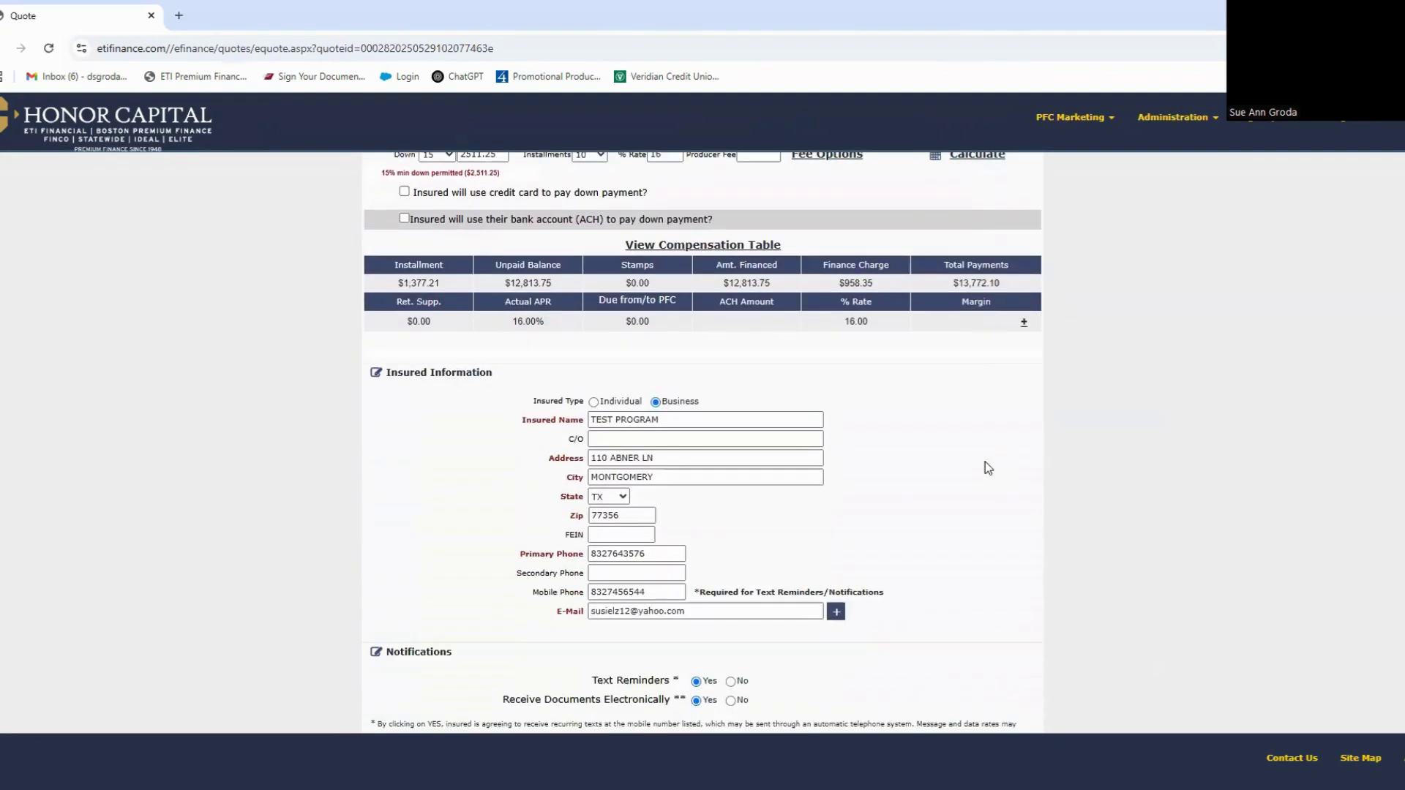
pyautogui.scroll(-8, 985, 461)
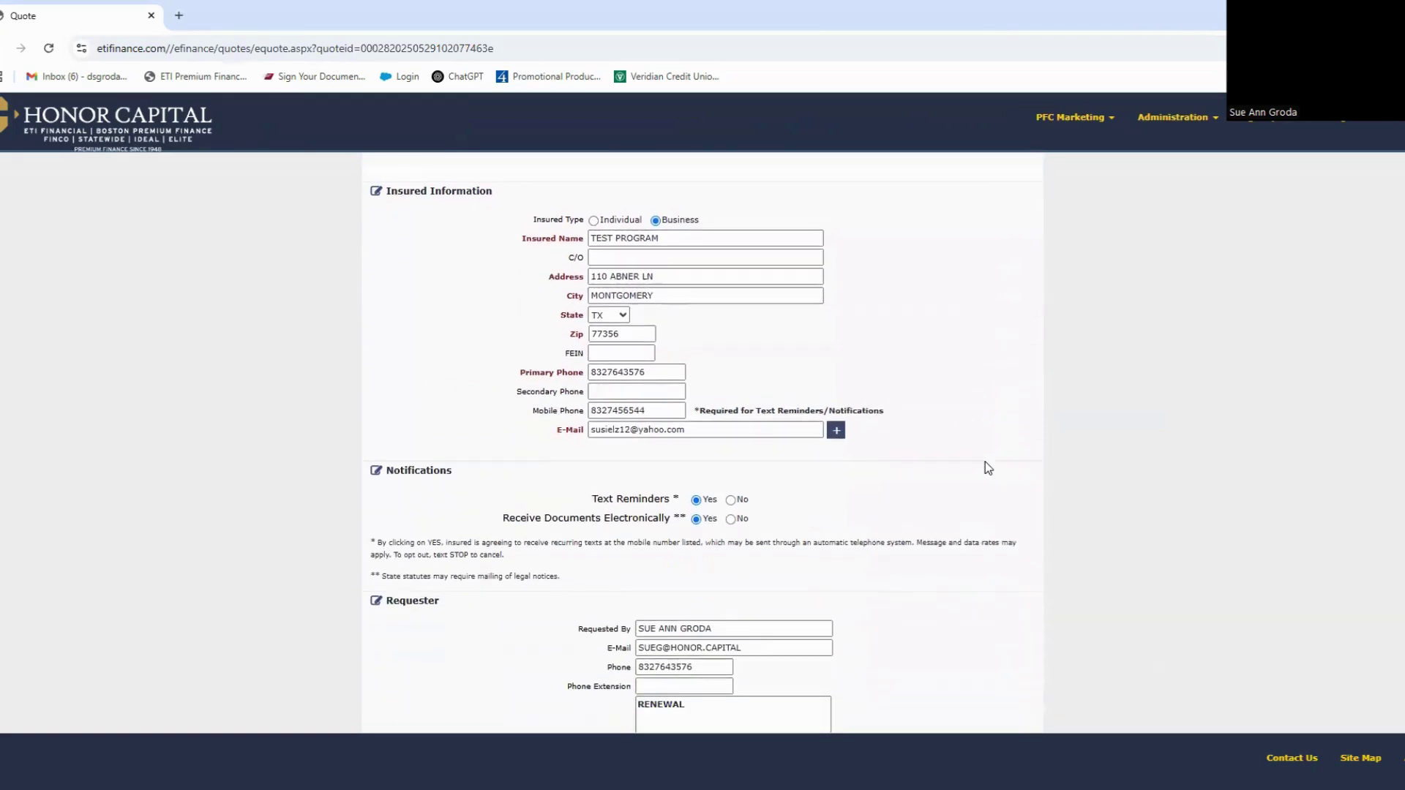
pyautogui.scroll(-1, 985, 463)
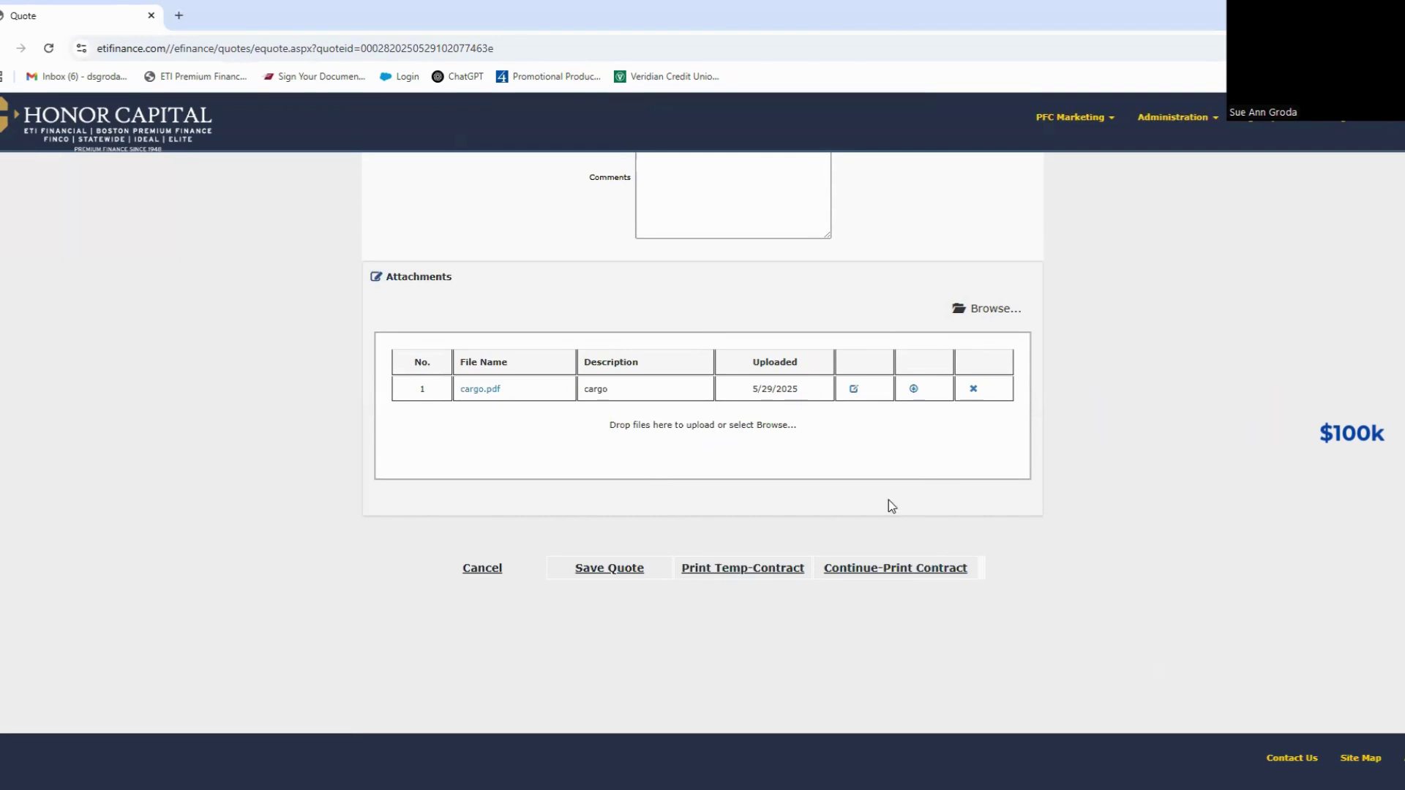
# Step: Continue to the print-contract page and choose 'Insured will electronically sign for themselves'
pyautogui.click(890, 579)
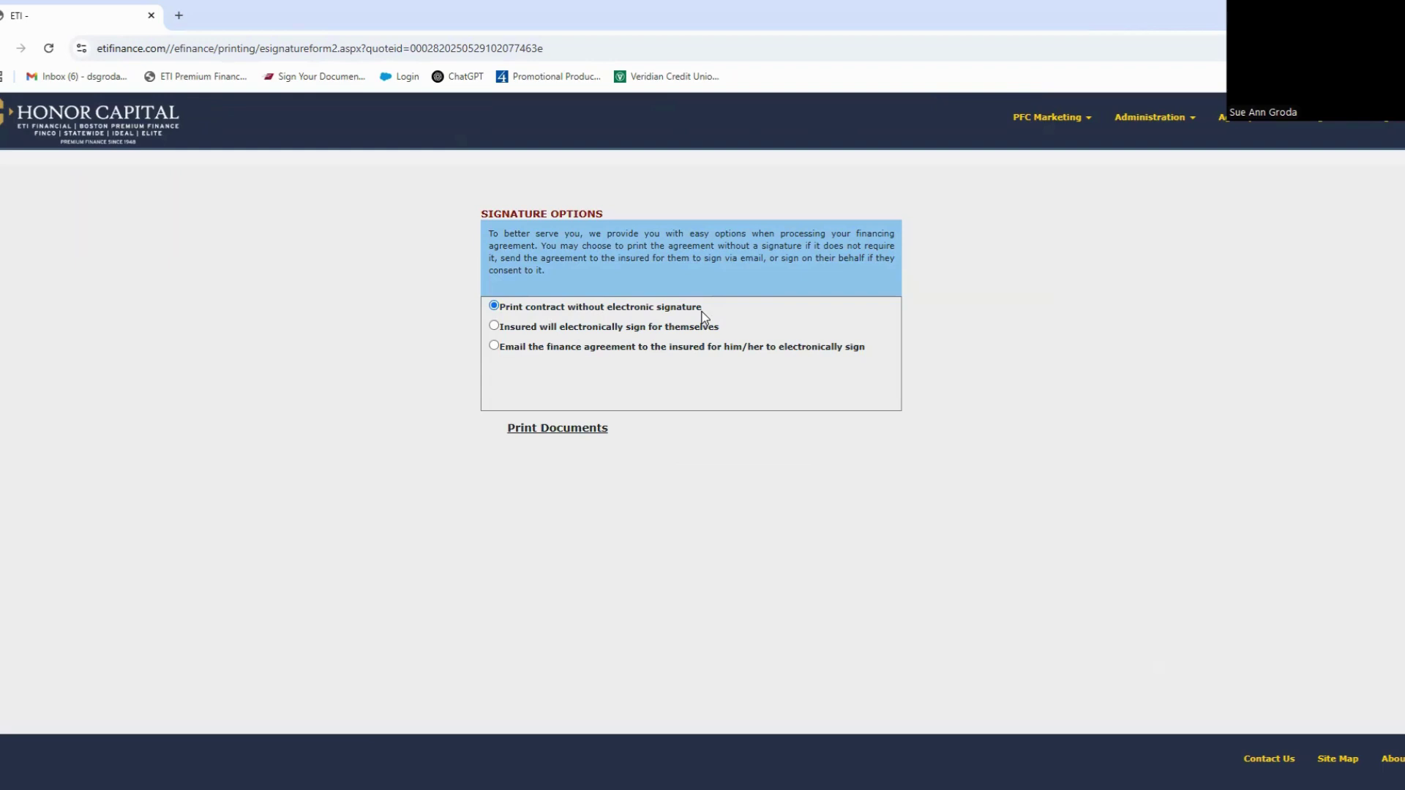
pyautogui.click(495, 327)
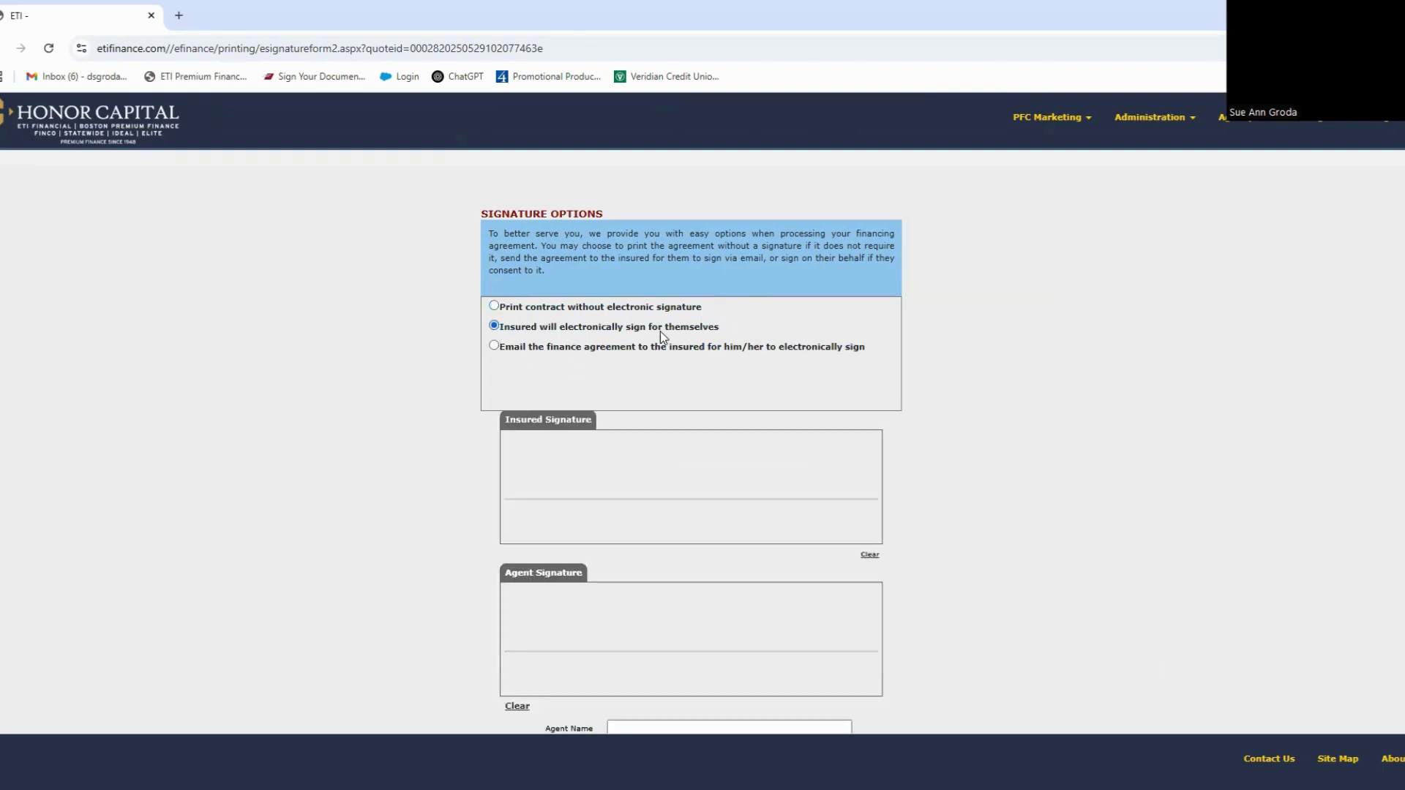
pyautogui.scroll(-1, 716, 333)
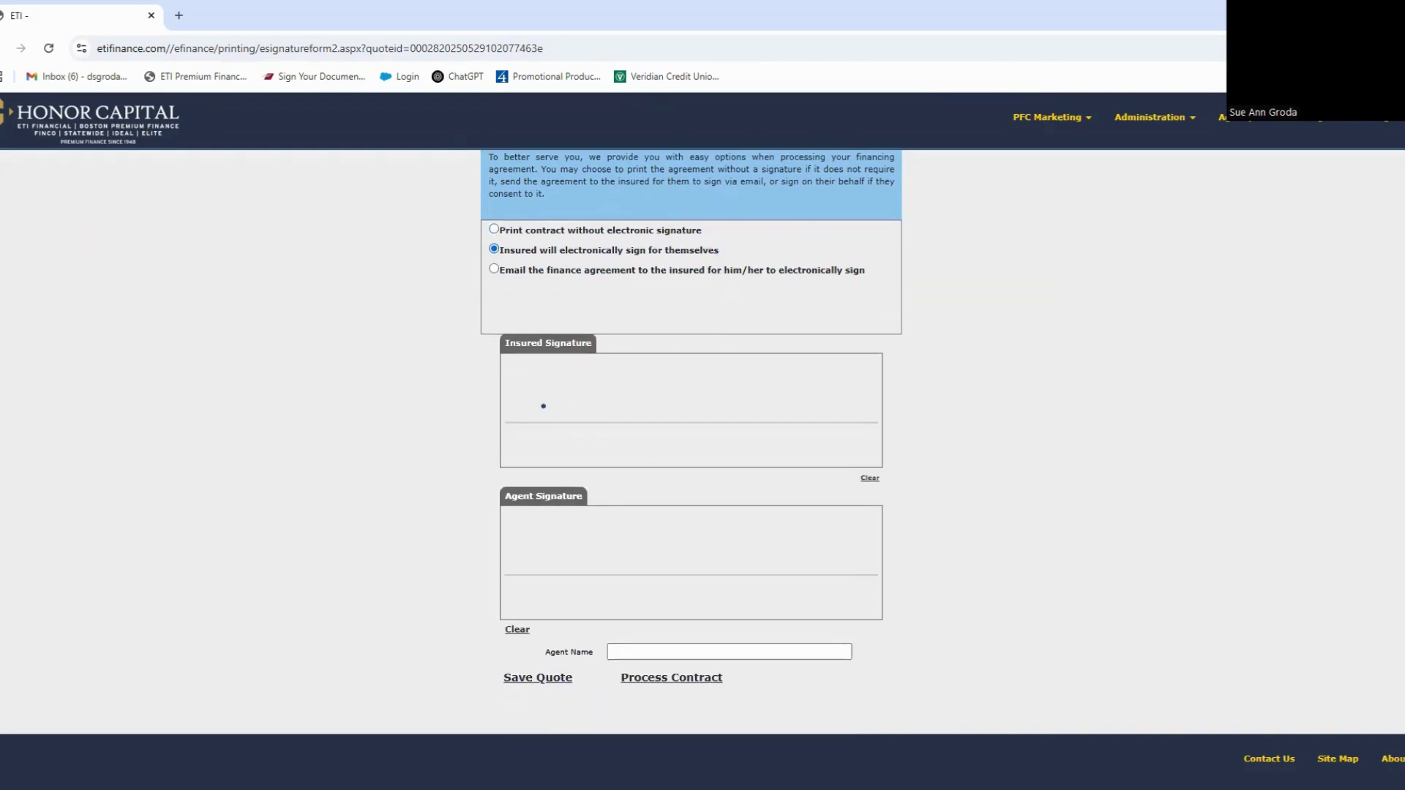
# Step: Draw the insured and agent signatures, enter the agent name, then clear both signature pads
pyautogui.moveTo(550, 382)
pyautogui.mouseDown()
pyautogui.moveTo(711, 399)
pyautogui.moveTo(794, 382)
pyautogui.mouseUp()
pyautogui.moveTo(534, 549); pyautogui.dragTo(797, 530)
pyautogui.click(647, 658)
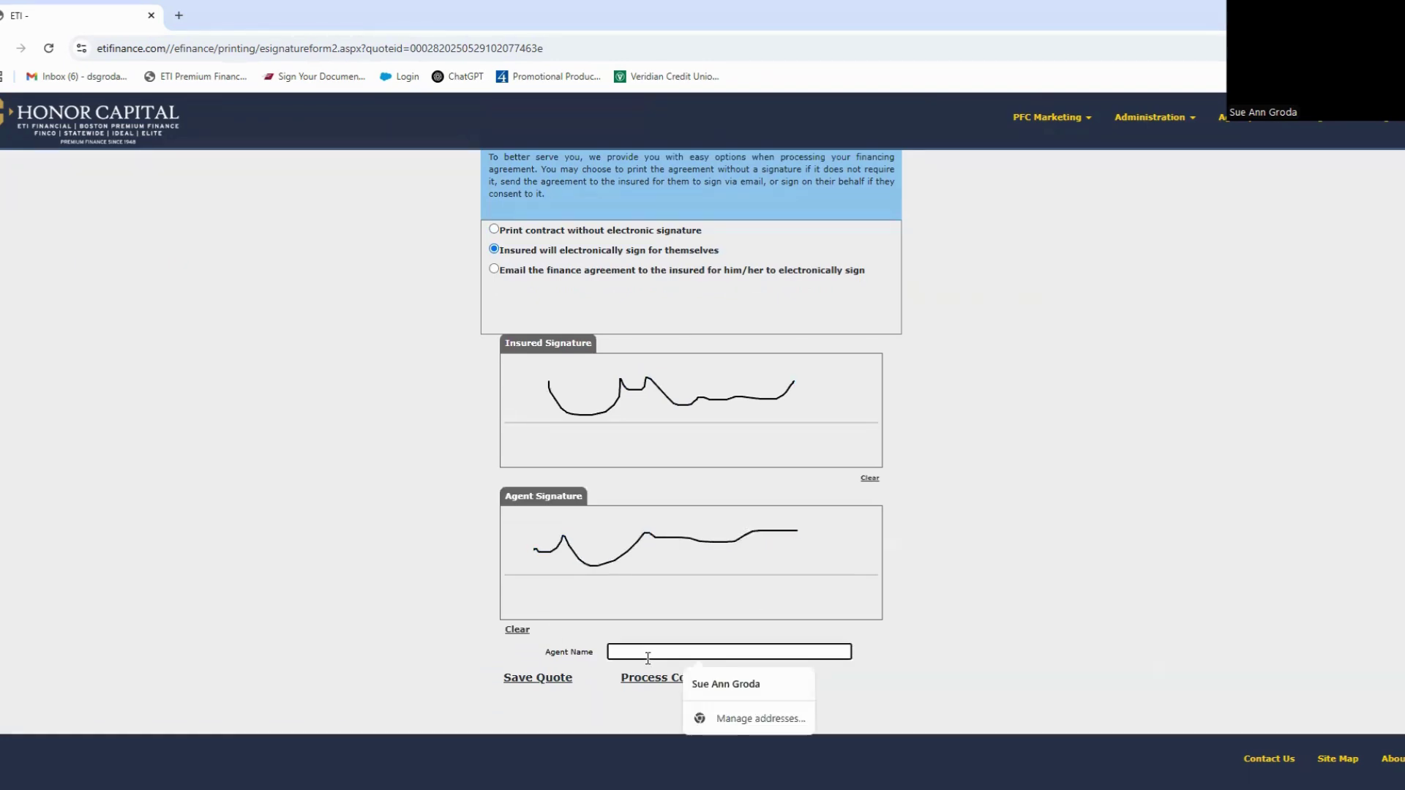
pyautogui.write('Sue test')
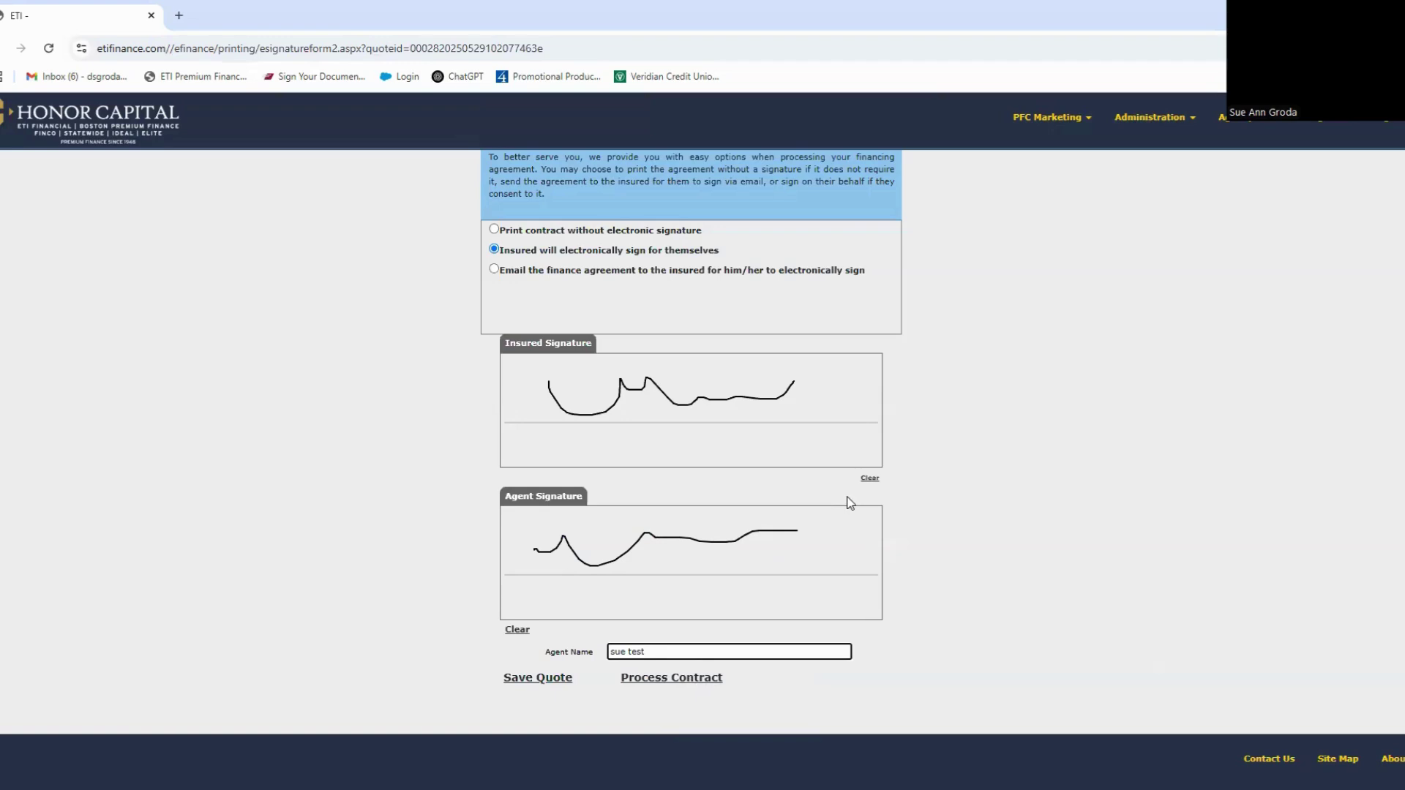
pyautogui.click(869, 479)
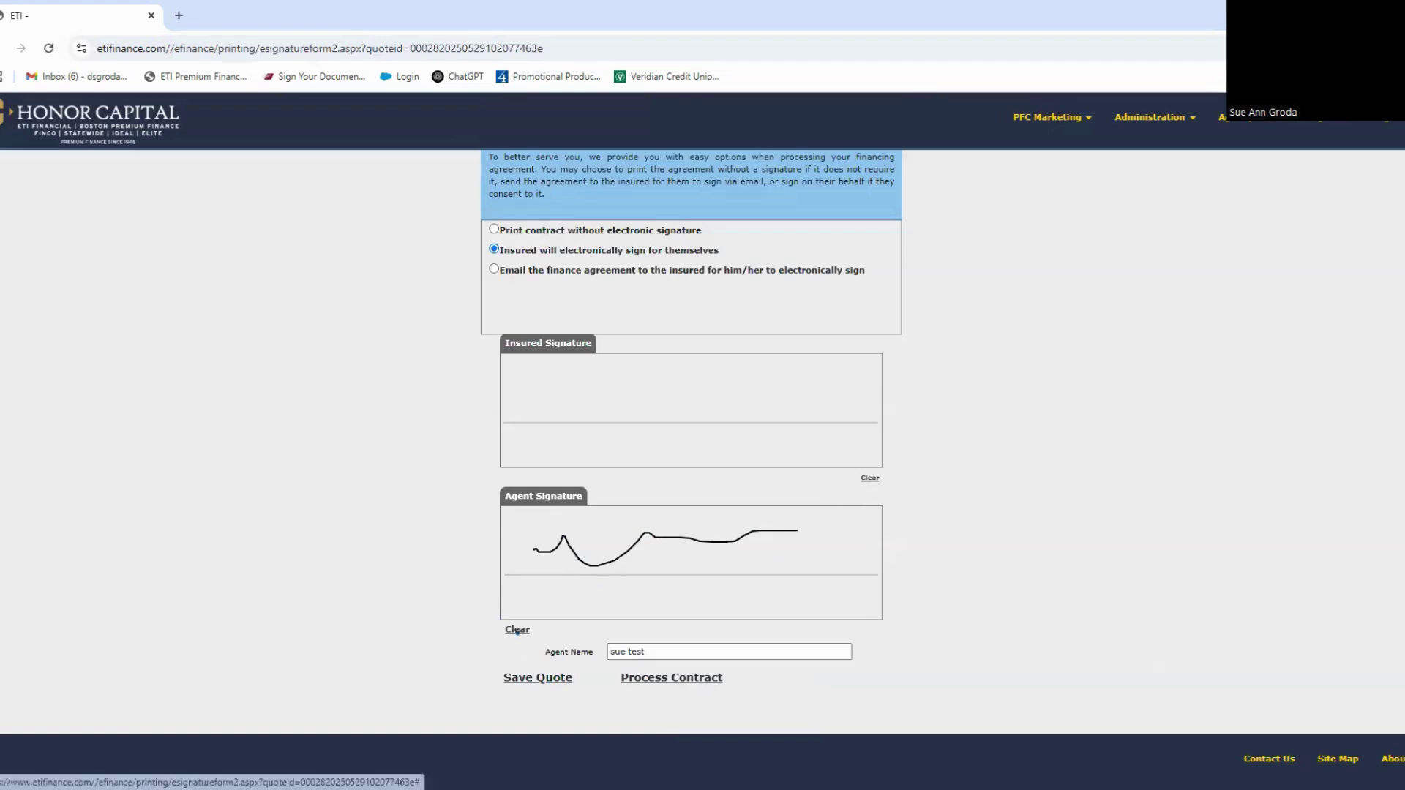
pyautogui.click(517, 630)
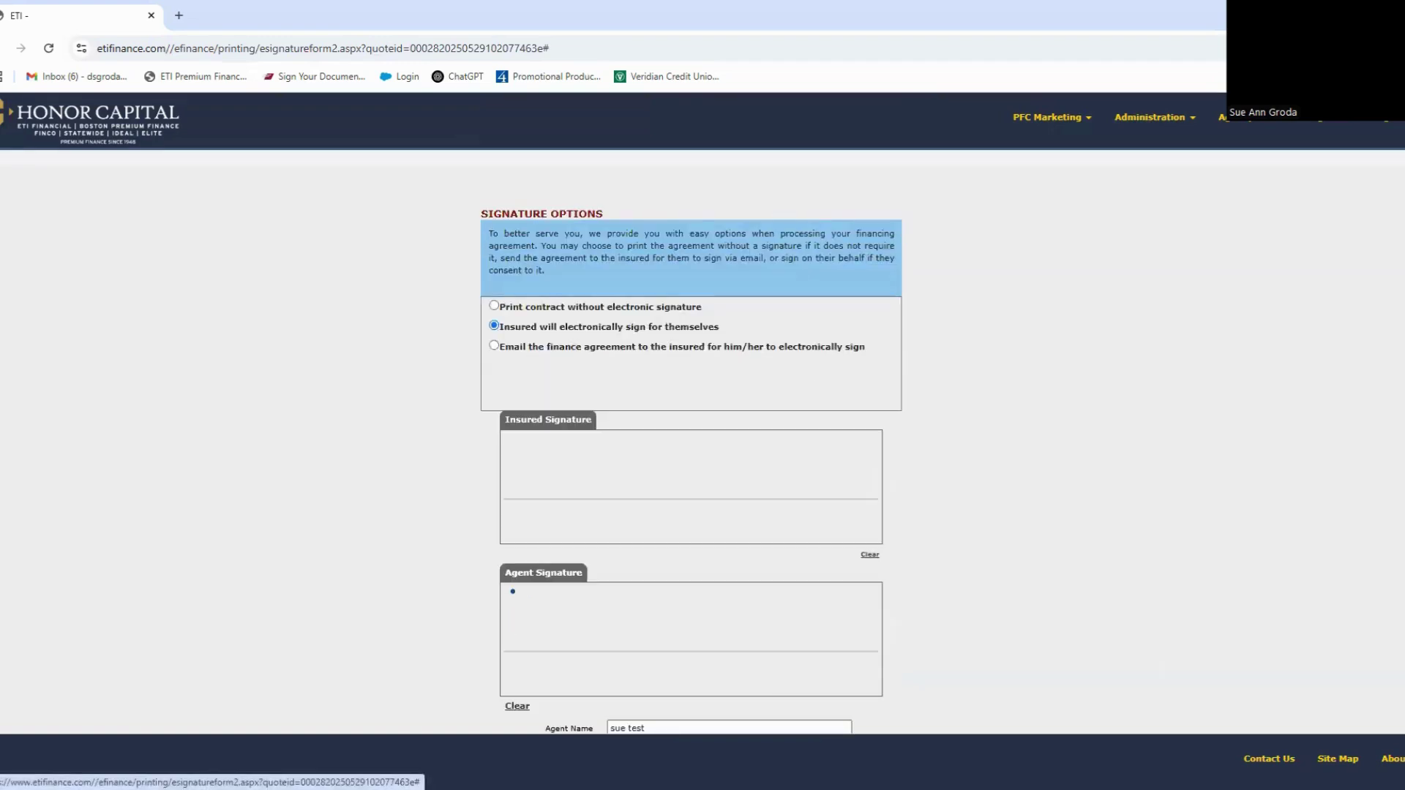
# Step: Choose emailing the finance agreement for e-signature and fill in the sender's and insured's e-mail addresses
pyautogui.click(494, 347)
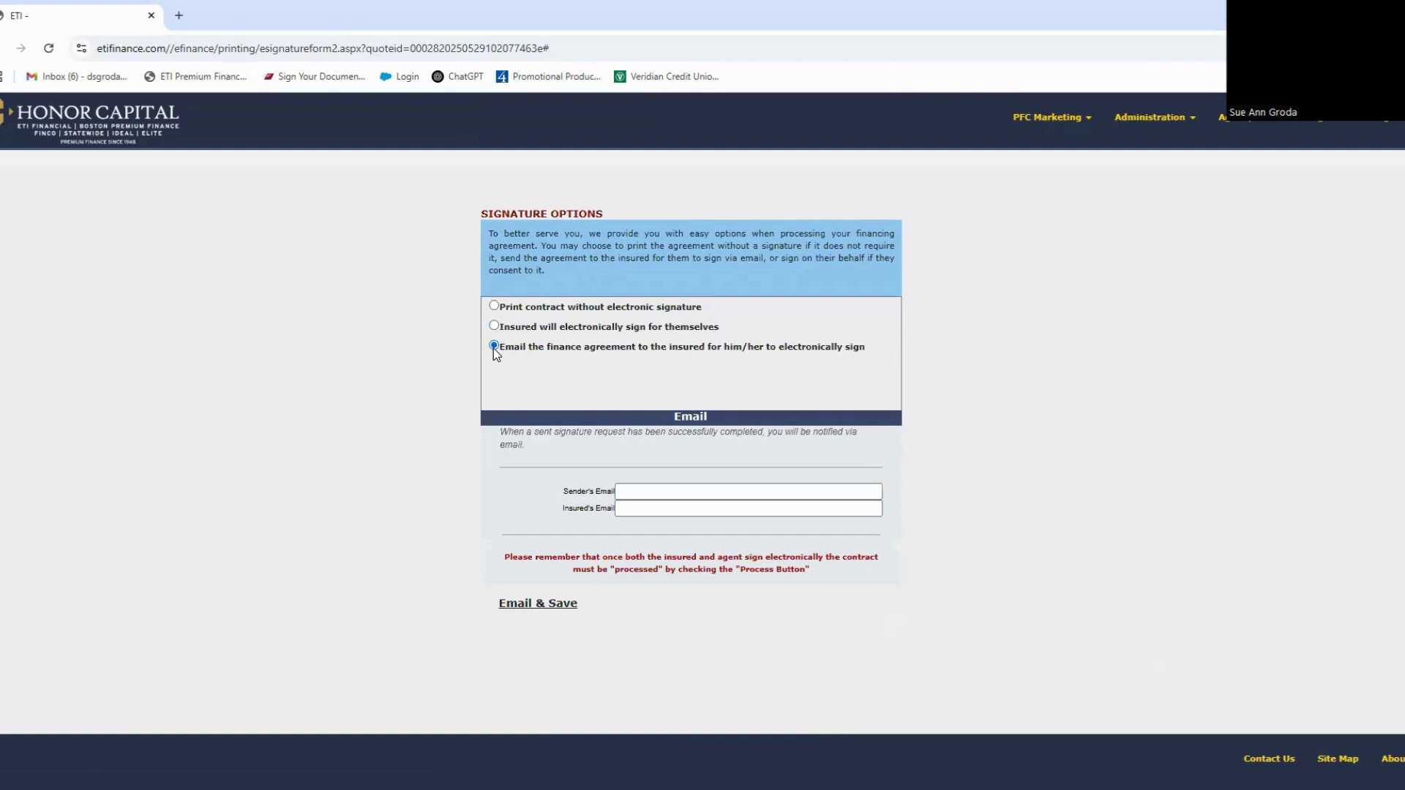
pyautogui.click(639, 490)
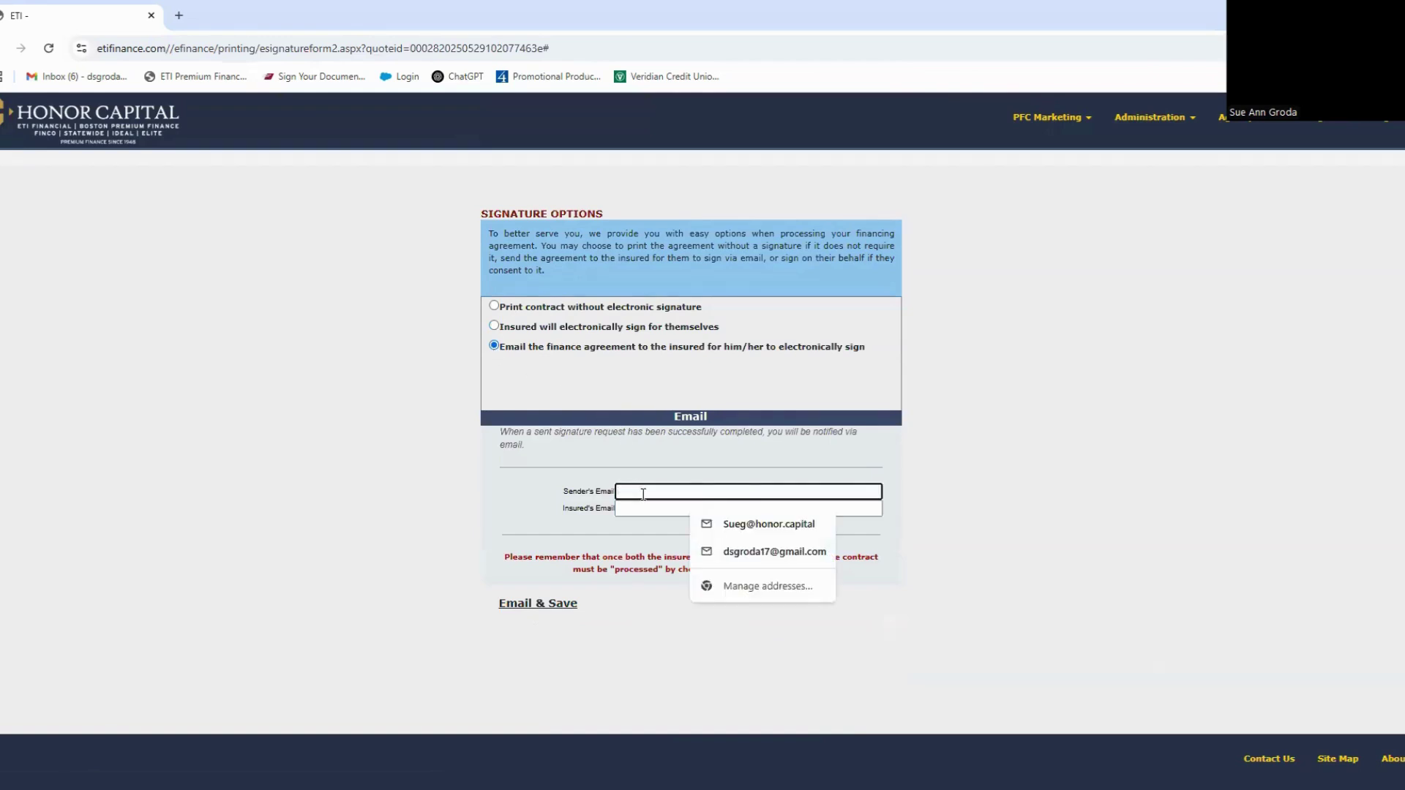
pyautogui.click(758, 557)
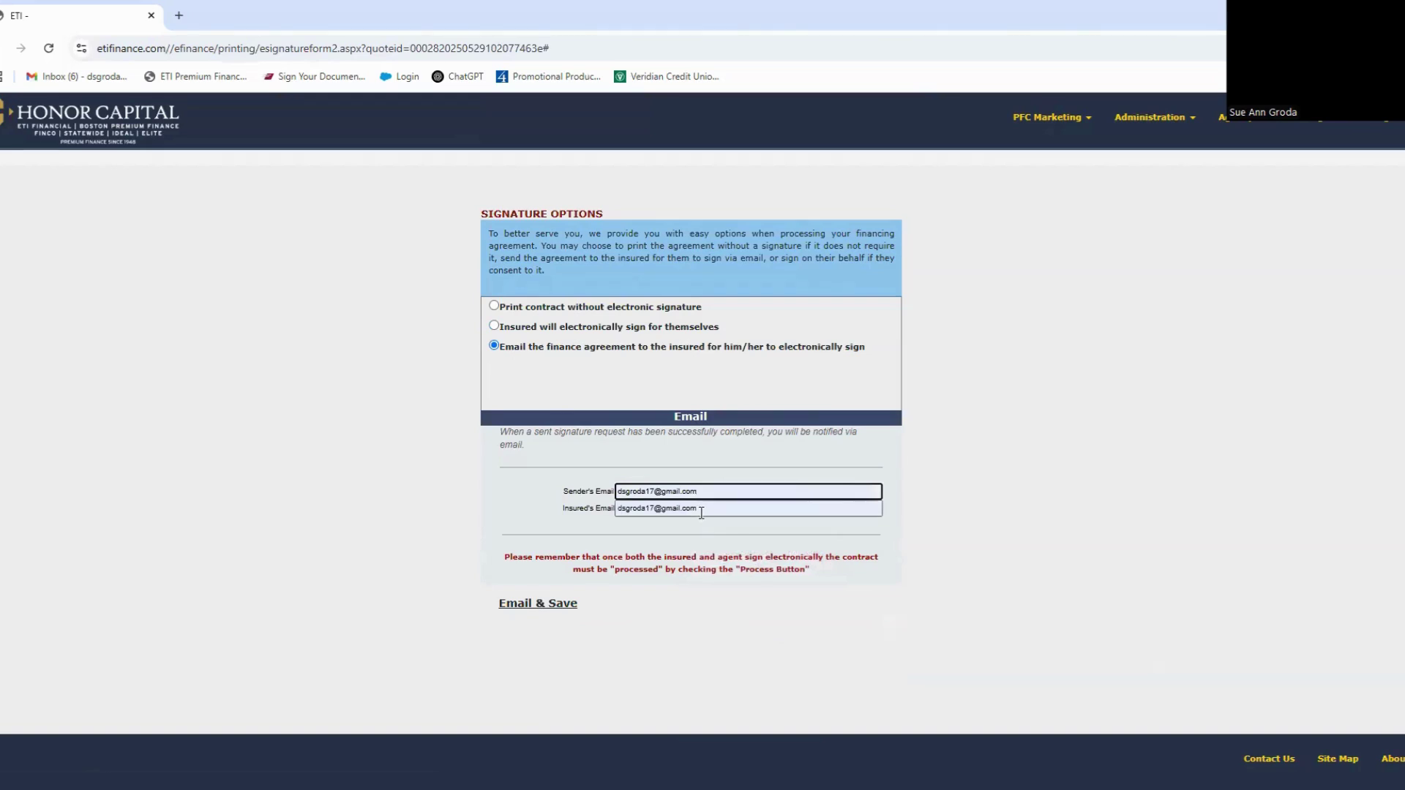
pyautogui.moveTo(695, 492); pyautogui.dragTo(522, 483)
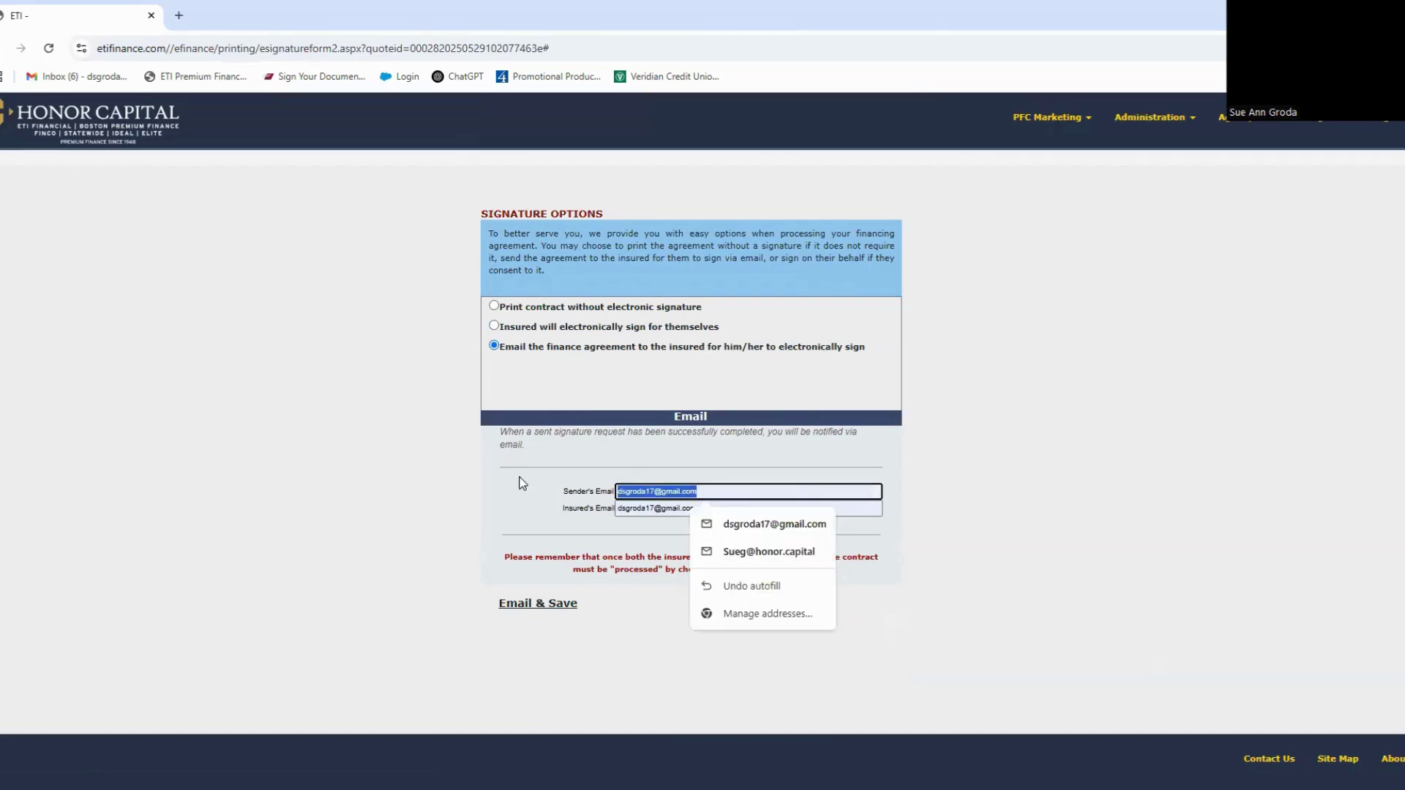
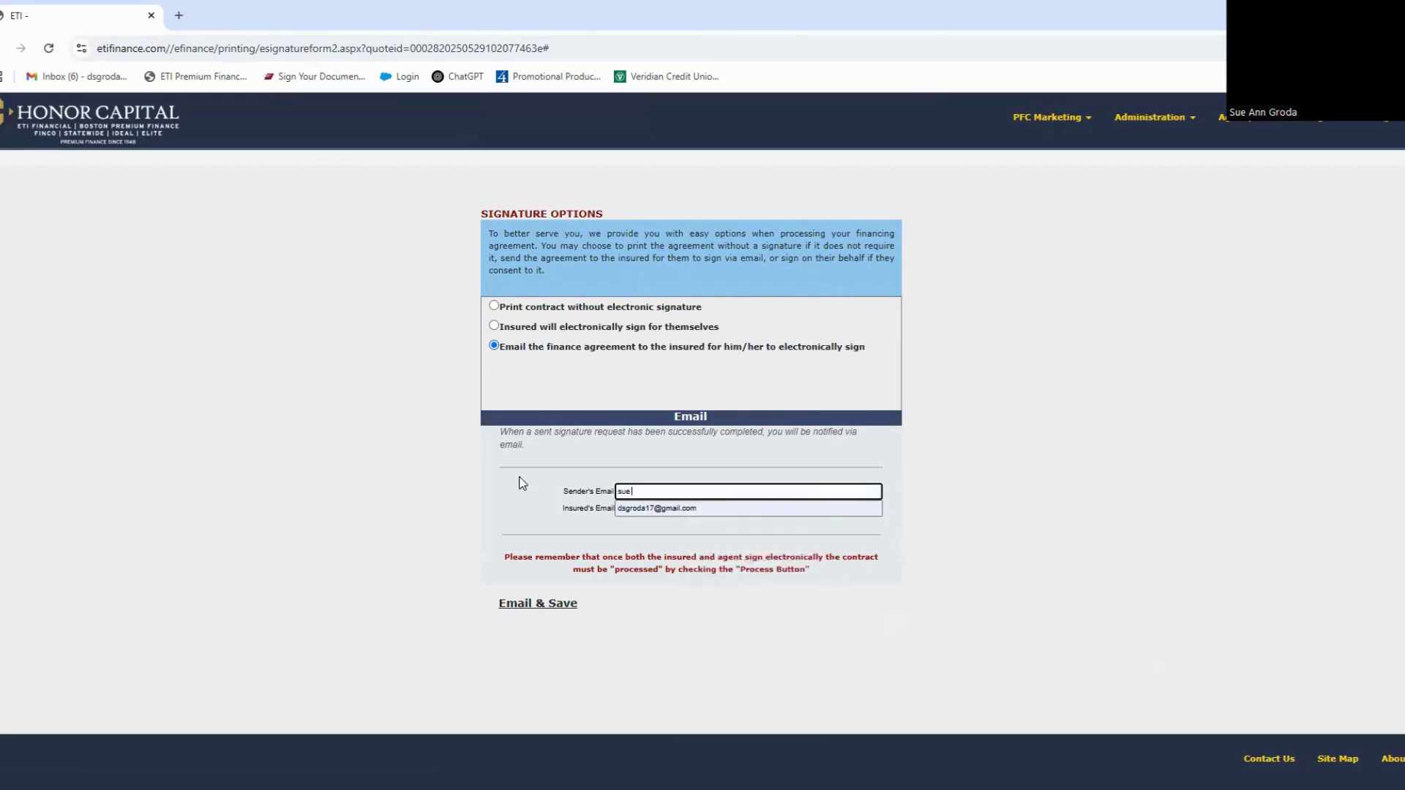
# Step: Switch back to insured self e-signing, draw the insured and agent signatures, and save the quote
pyautogui.click(494, 306)
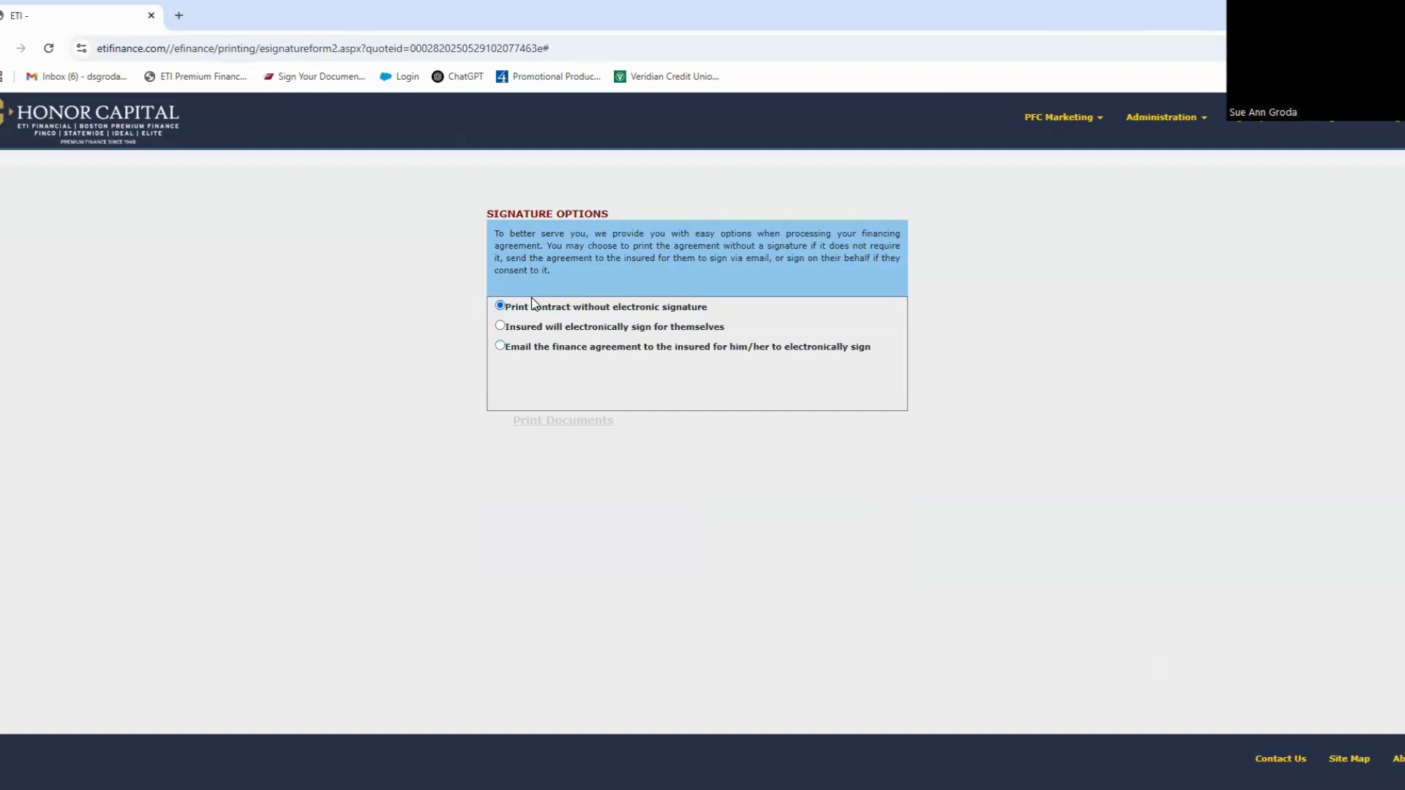
pyautogui.click(501, 326)
pyautogui.scroll(-2, 729, 412)
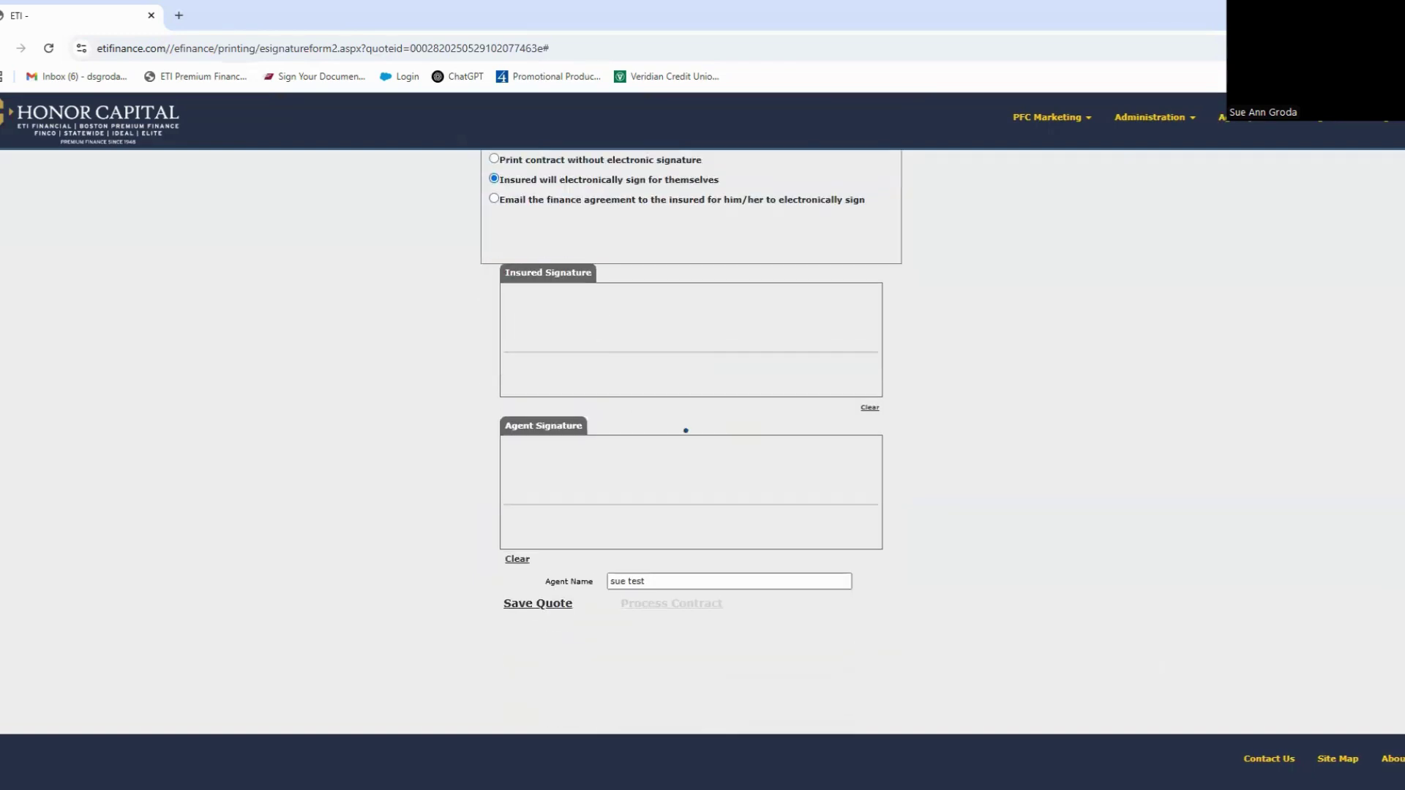
pyautogui.moveTo(571, 311); pyautogui.dragTo(775, 303)
pyautogui.moveTo(577, 476); pyautogui.dragTo(786, 477)
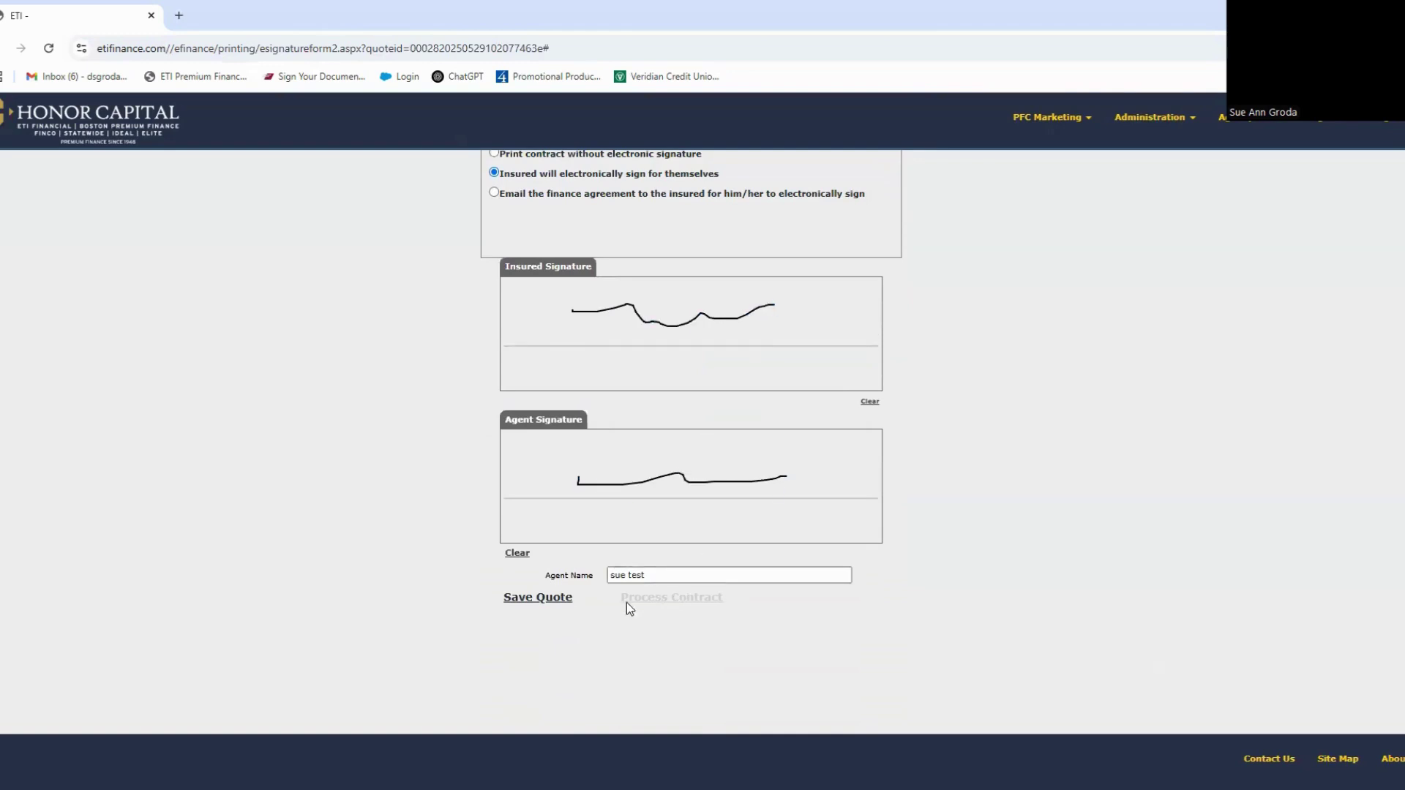
pyautogui.click(538, 599)
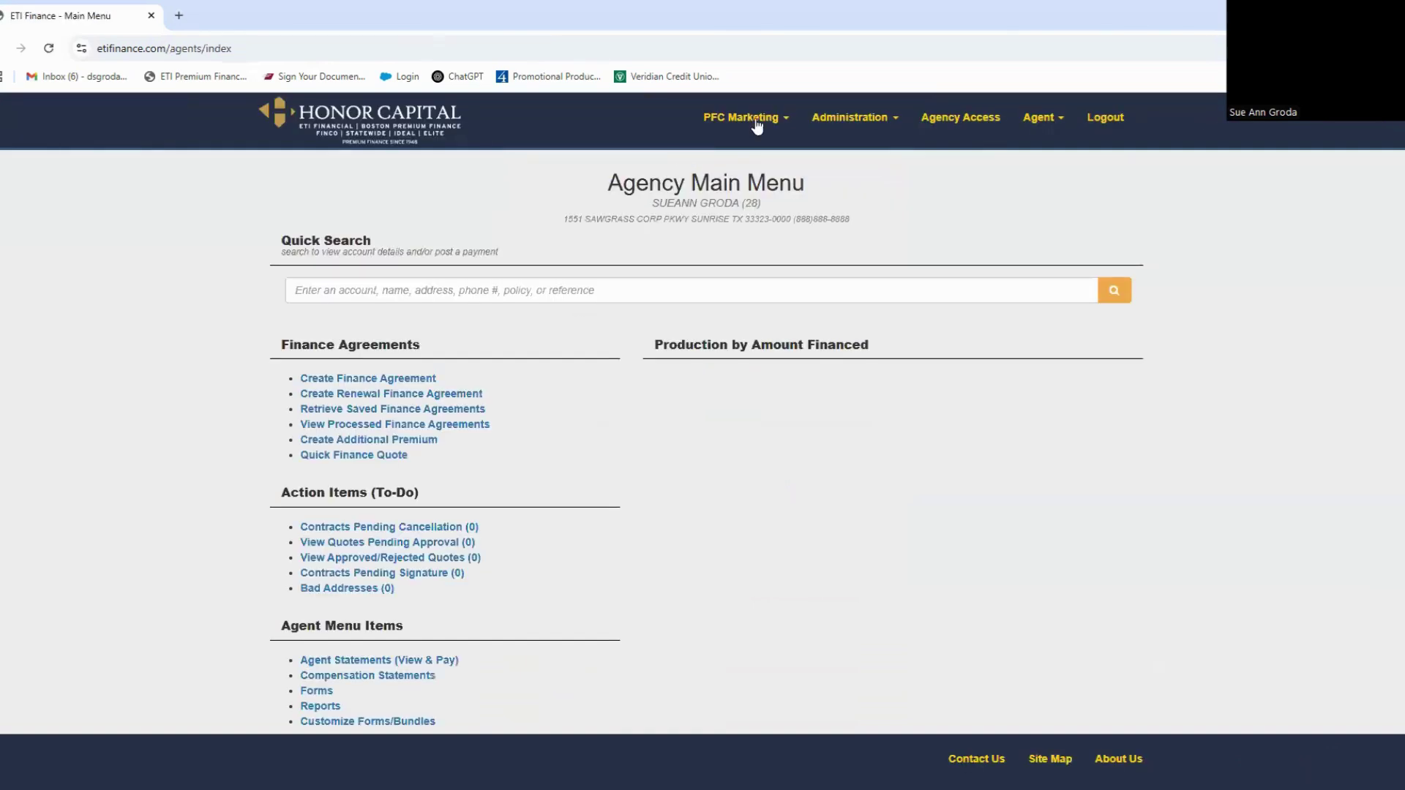
# Step: Reopen the saved TEST PROGRAM quote and continue to its signature page
pyautogui.click(432, 409)
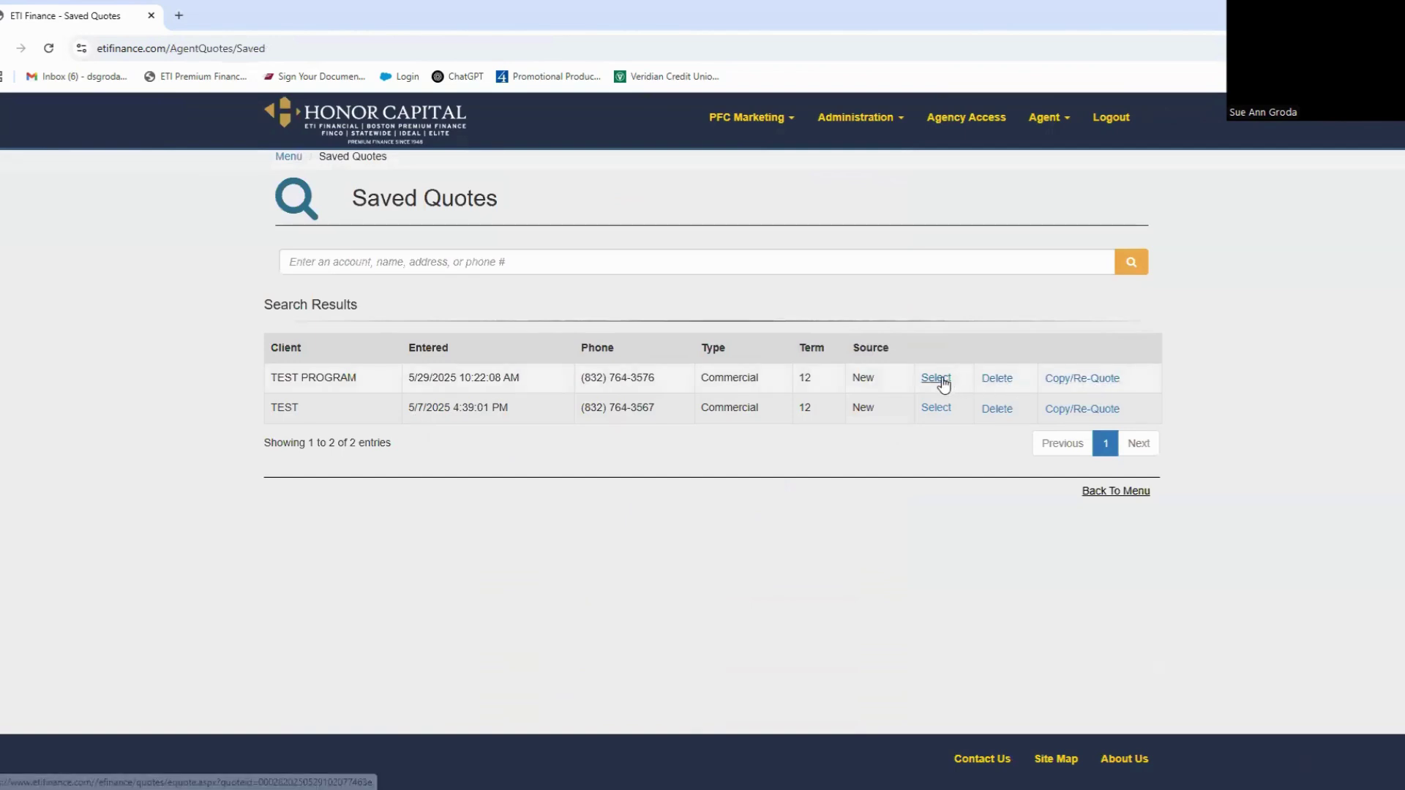
pyautogui.click(942, 379)
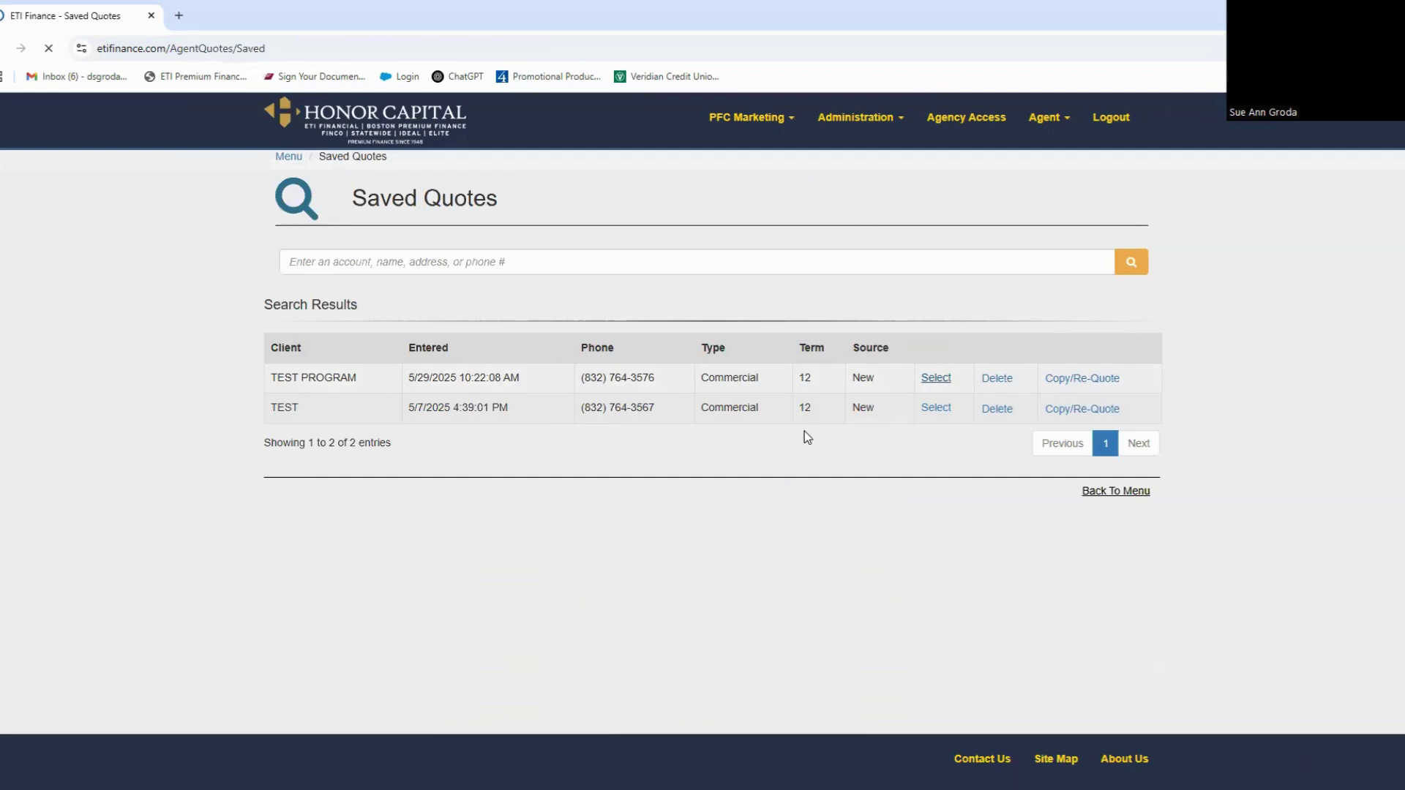
pyautogui.scroll(-3, 805, 436)
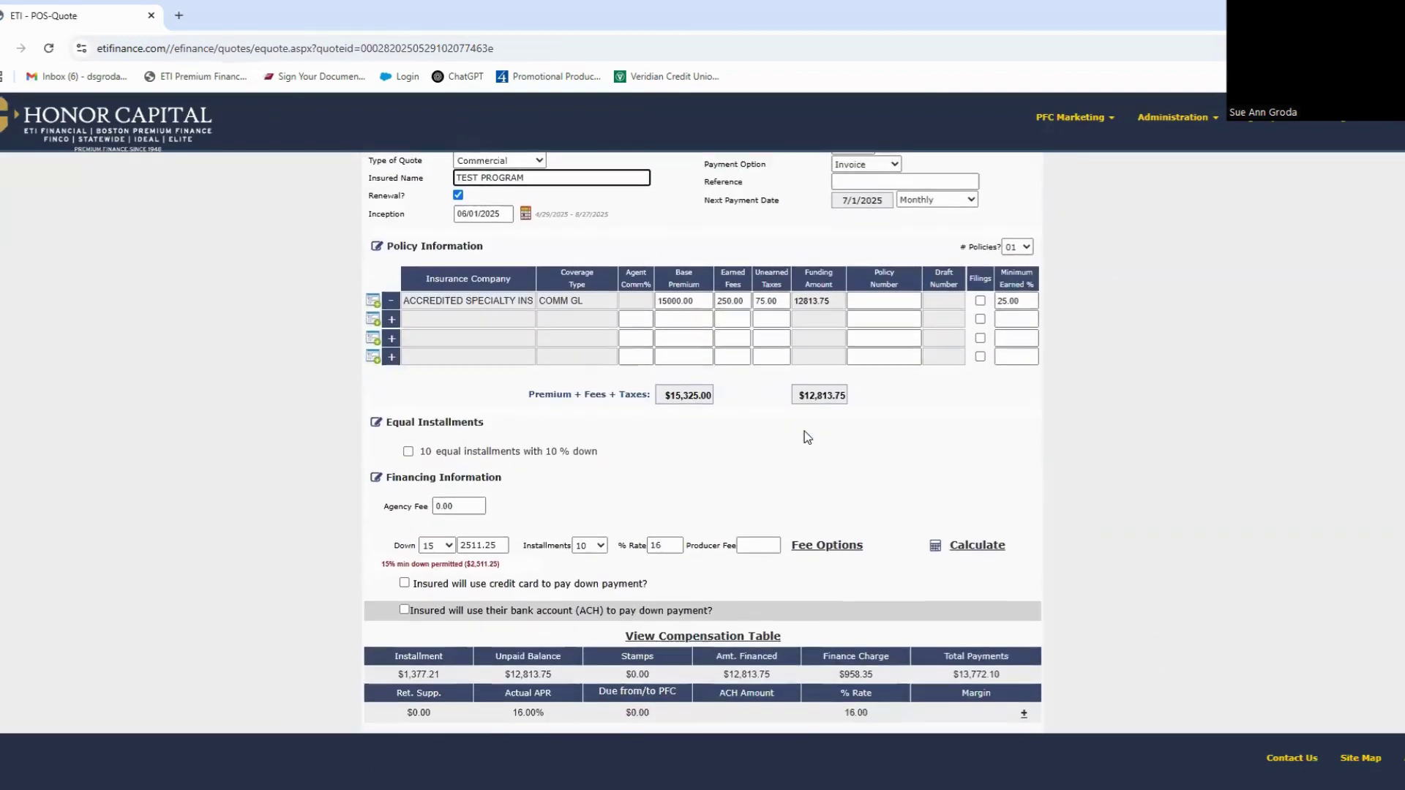
pyautogui.scroll(-15, 819, 558)
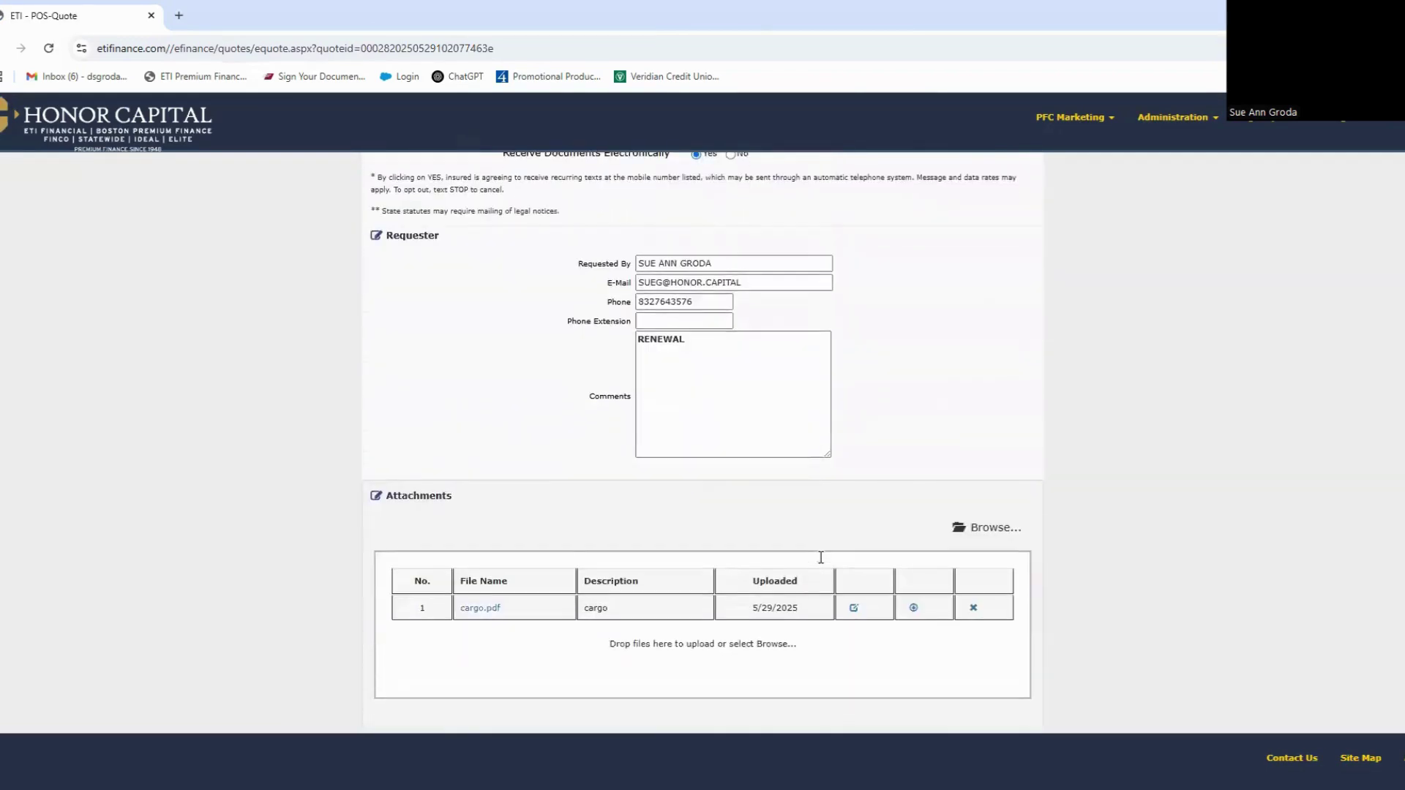
pyautogui.click(866, 567)
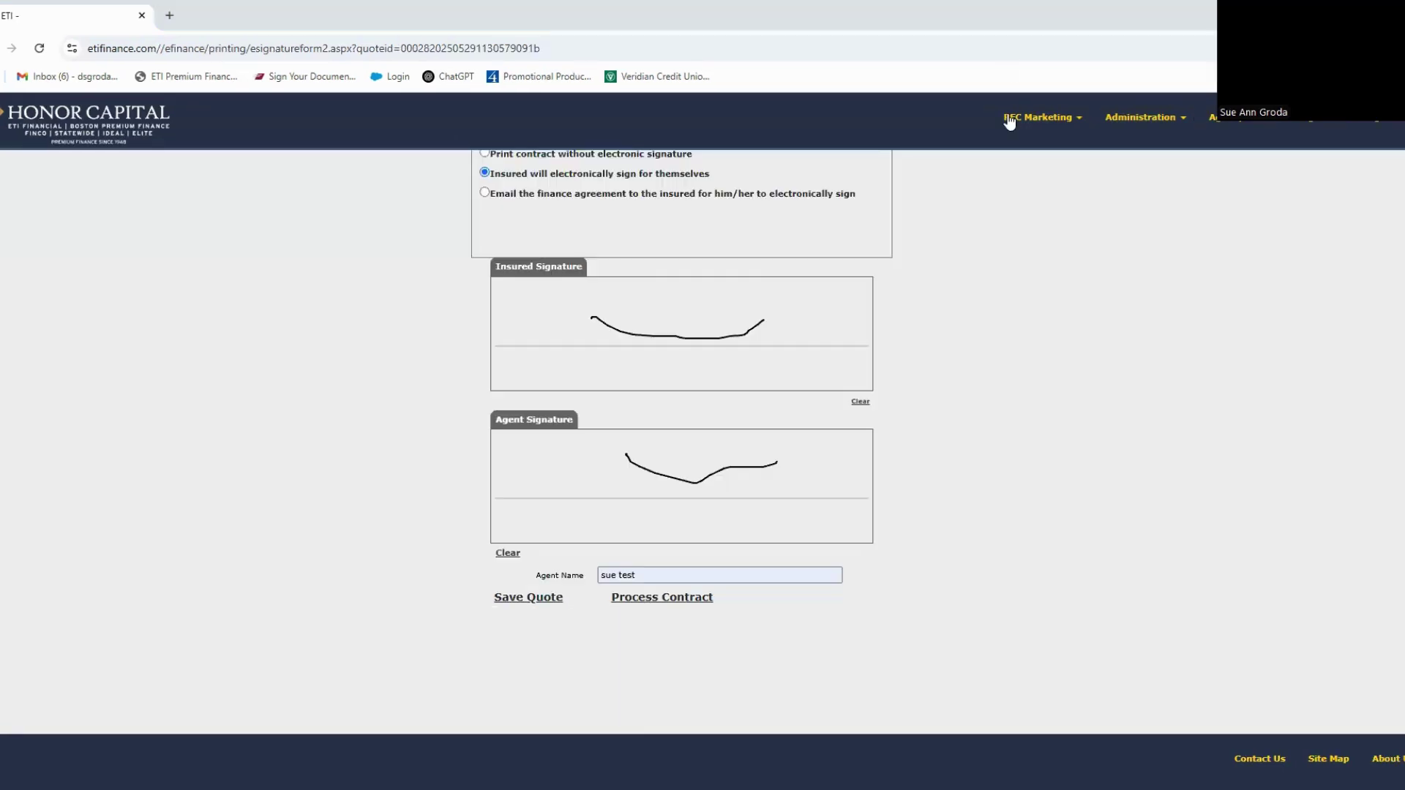
# Step: Process the contract and review the signed finance agreement showing 10 payments of $1,377.21
pyautogui.click(678, 602)
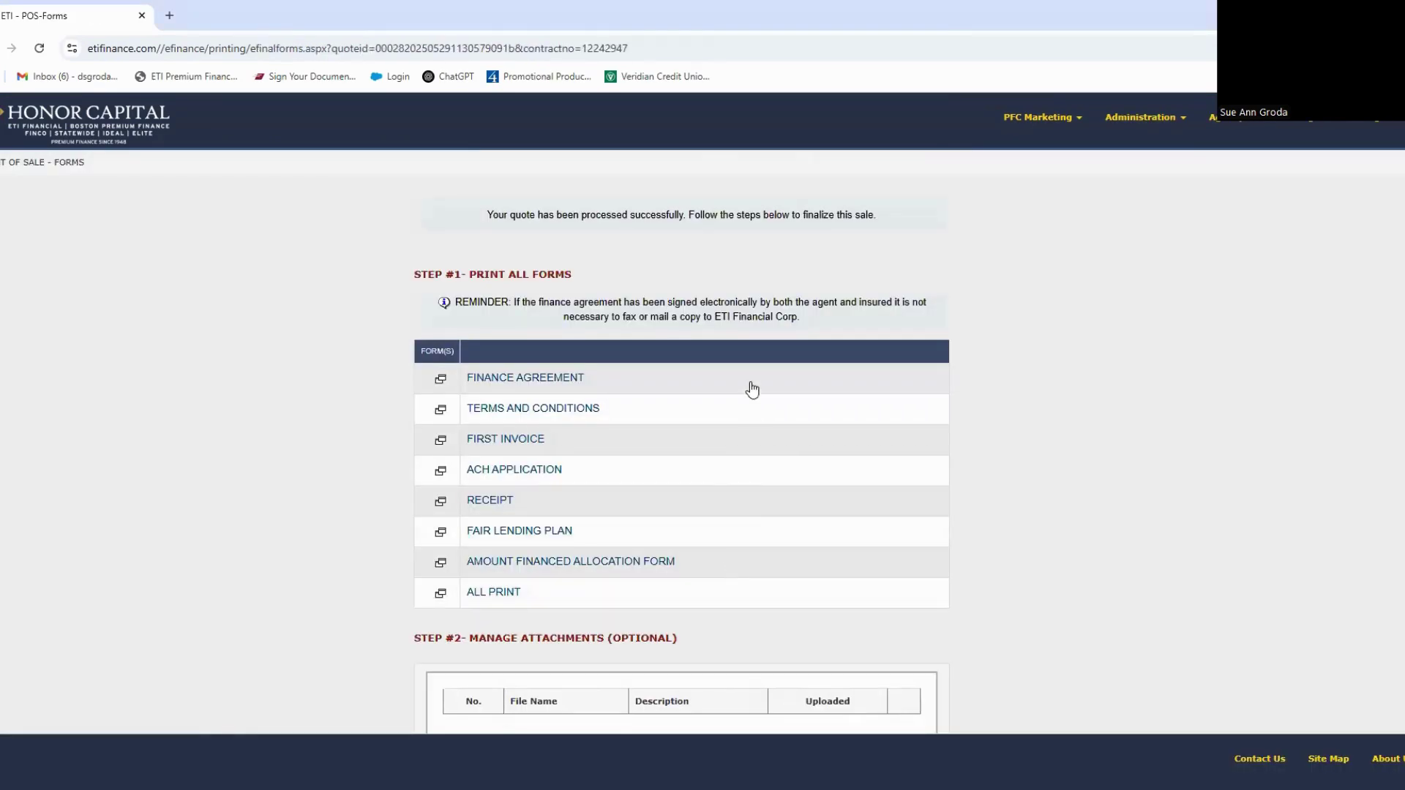
pyautogui.scroll(-1, 749, 389)
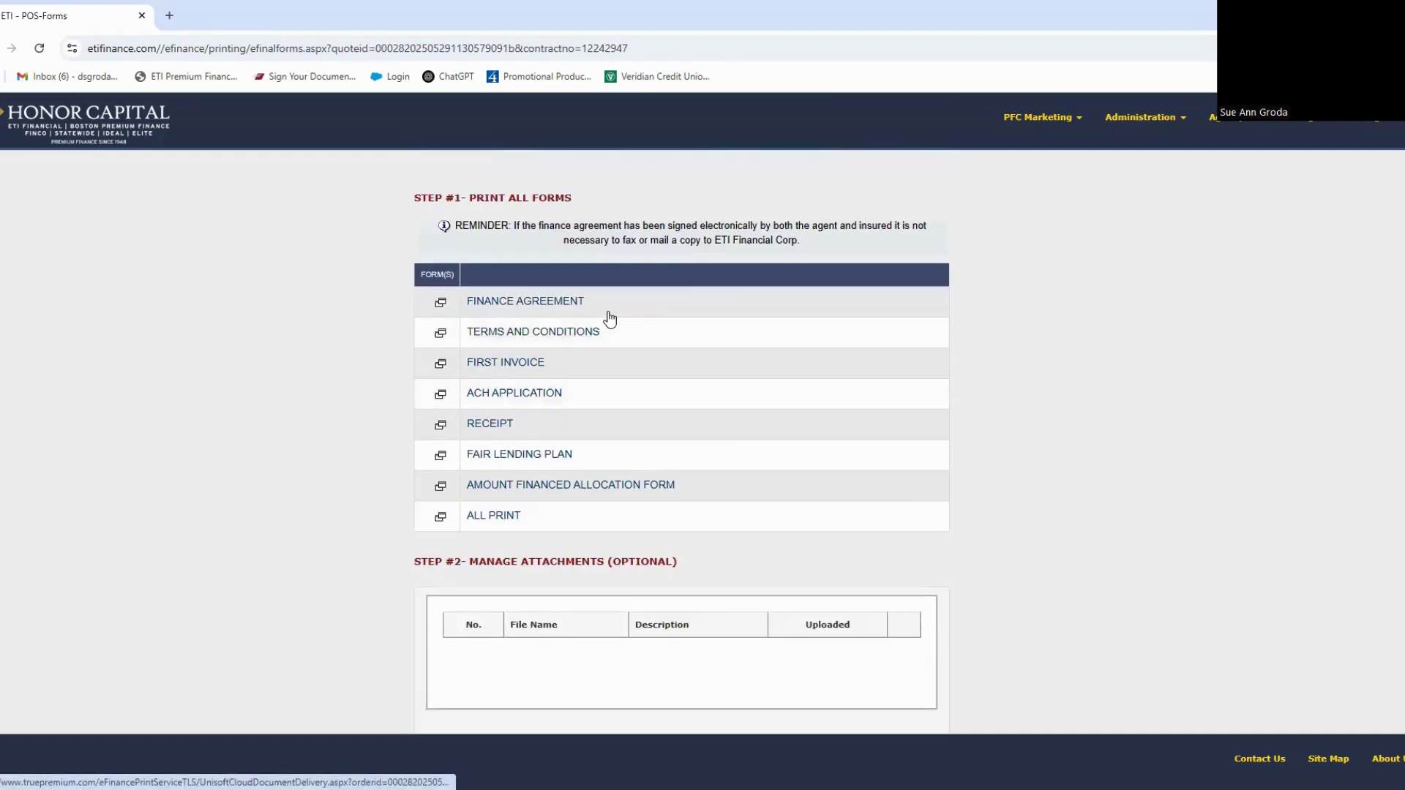
pyautogui.click(534, 301)
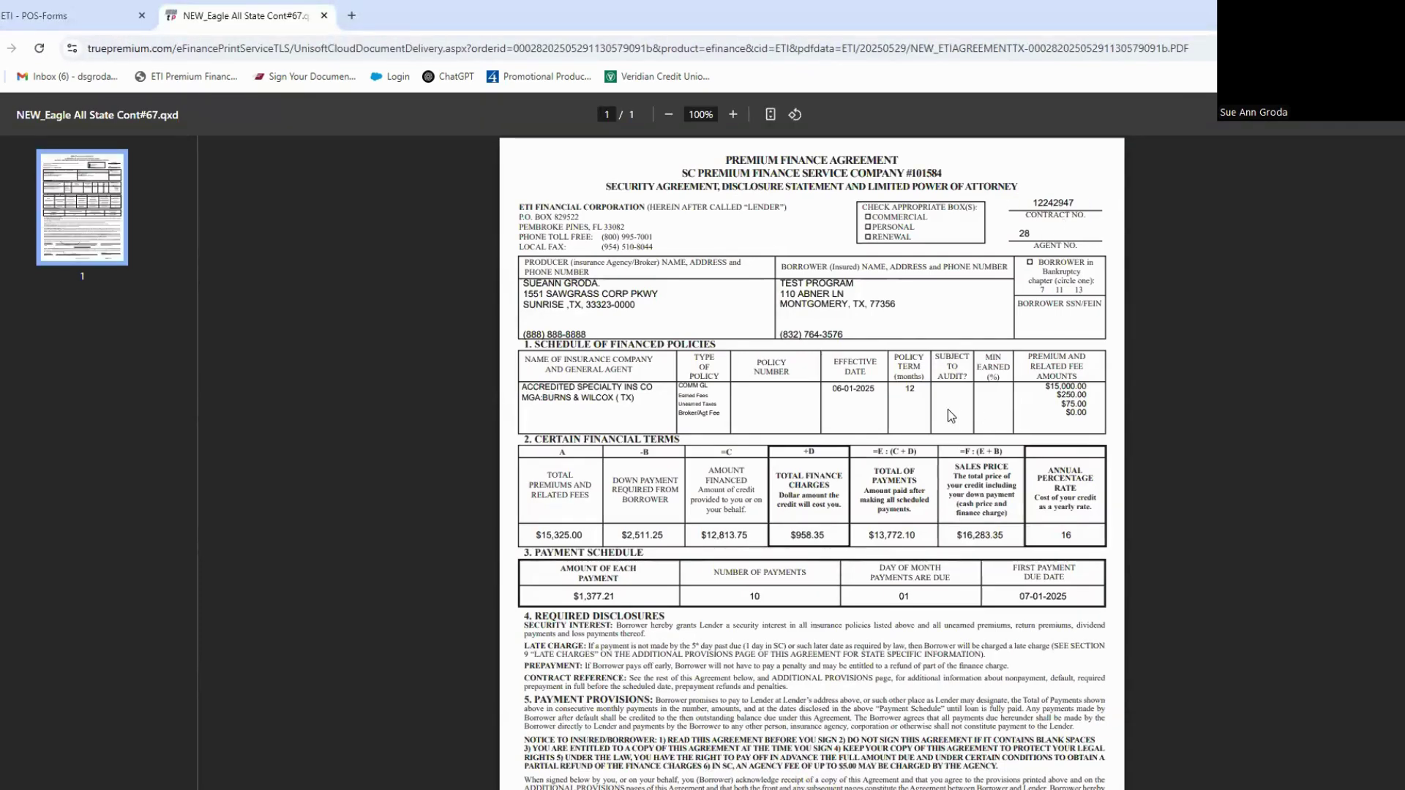
pyautogui.scroll(-2, 895, 424)
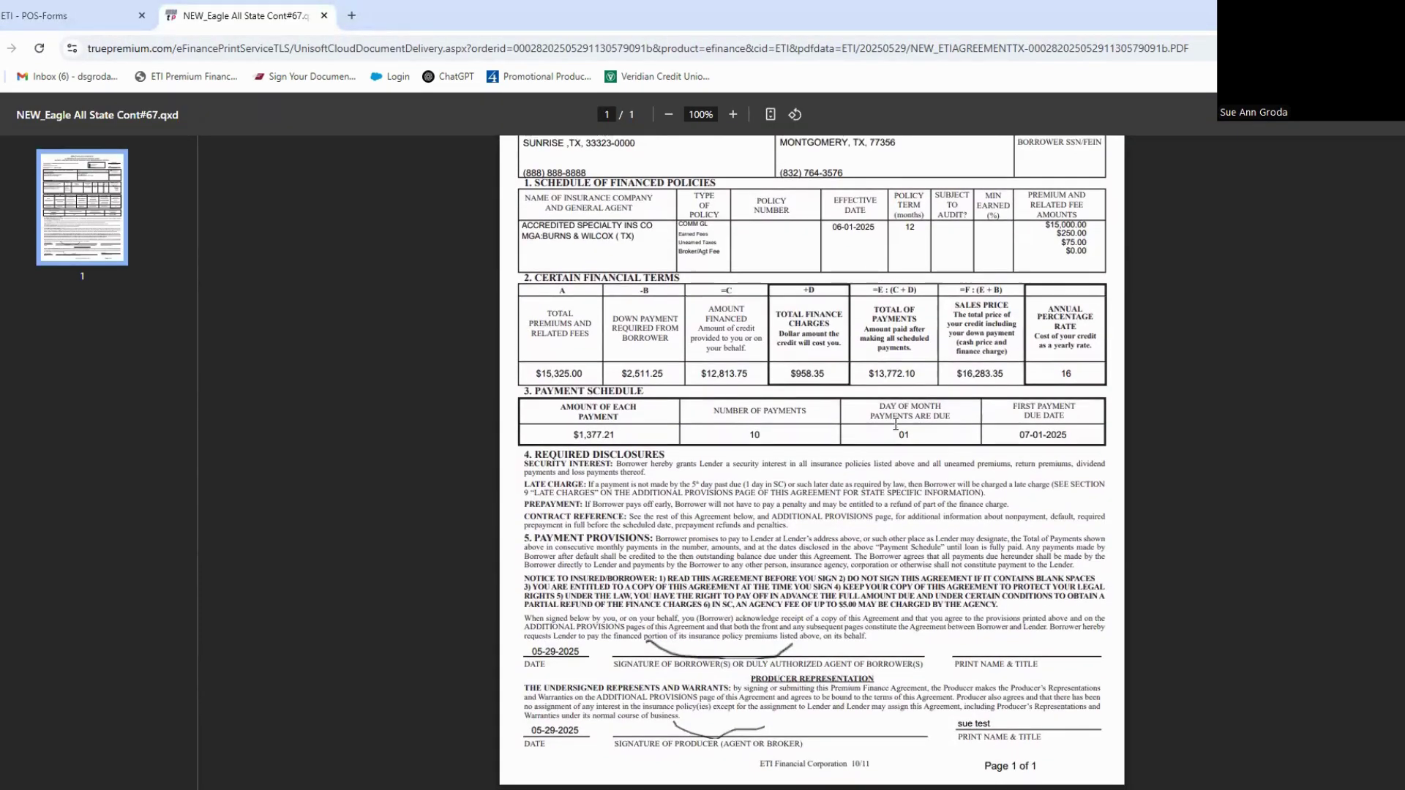
pyautogui.scroll(2, 381, 147)
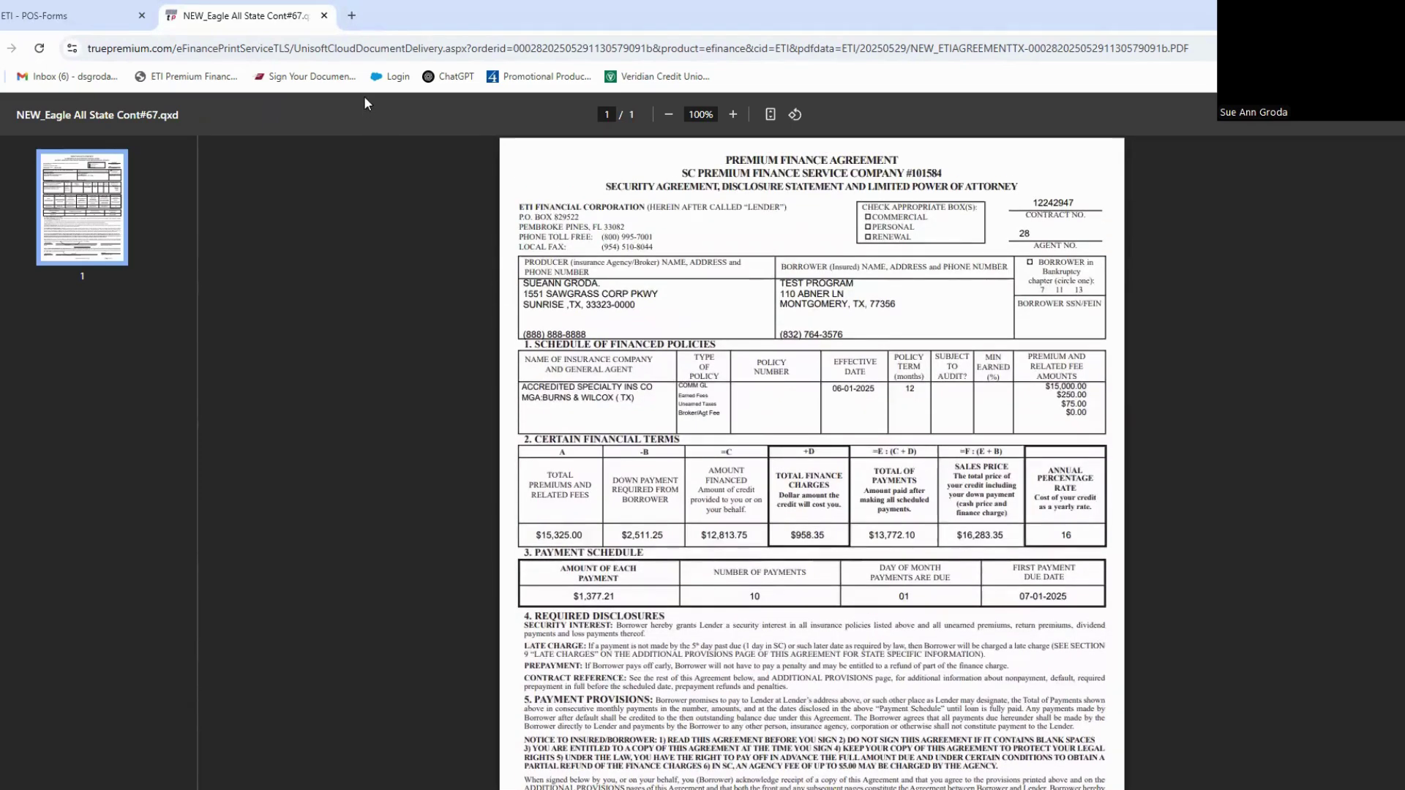
# Step: Review the Terms and Conditions form, then return to the Print All Forms list
pyautogui.click(324, 16)
pyautogui.click(522, 331)
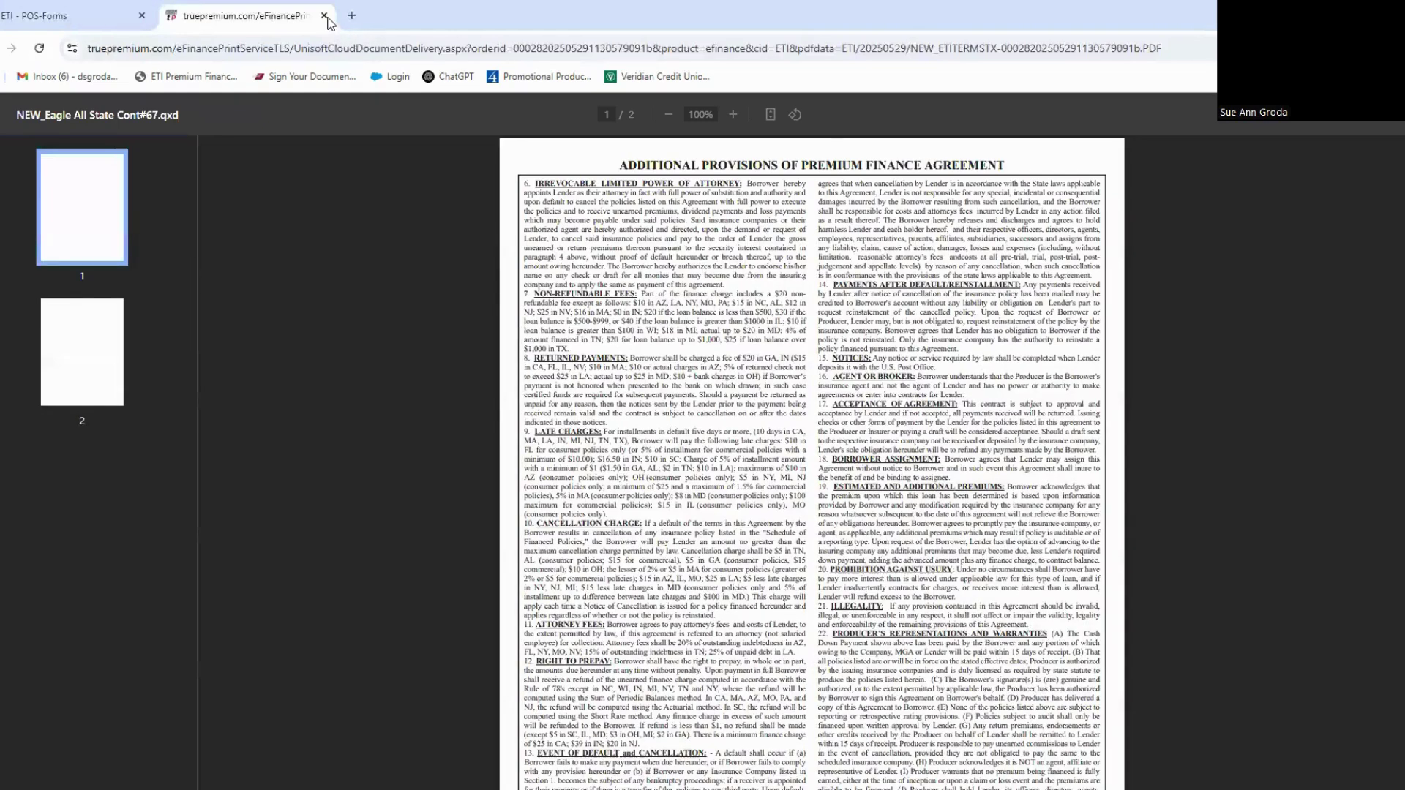
pyautogui.click(324, 16)
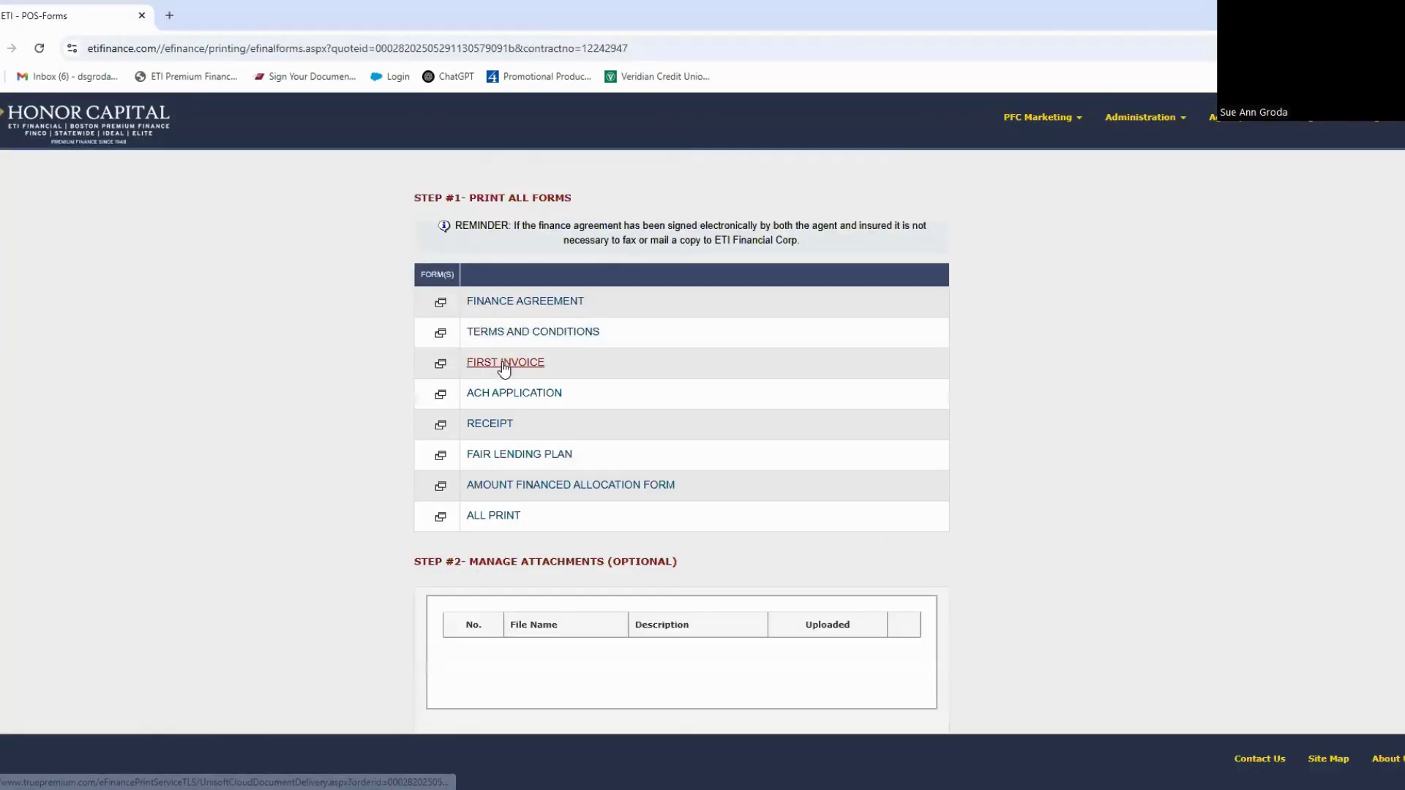
# Step: Review the First Invoice form at 90% zoom
pyautogui.click(504, 364)
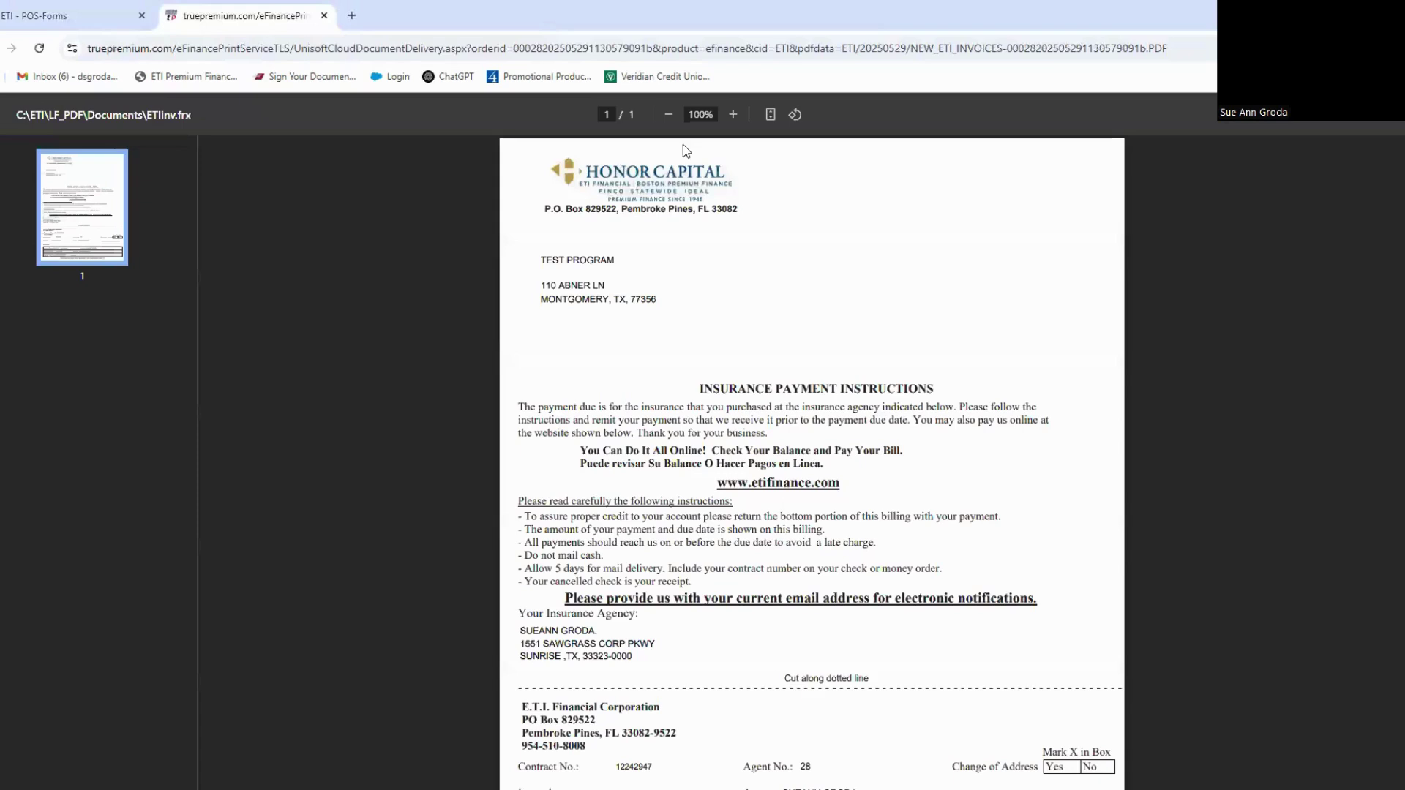
pyautogui.click(669, 117)
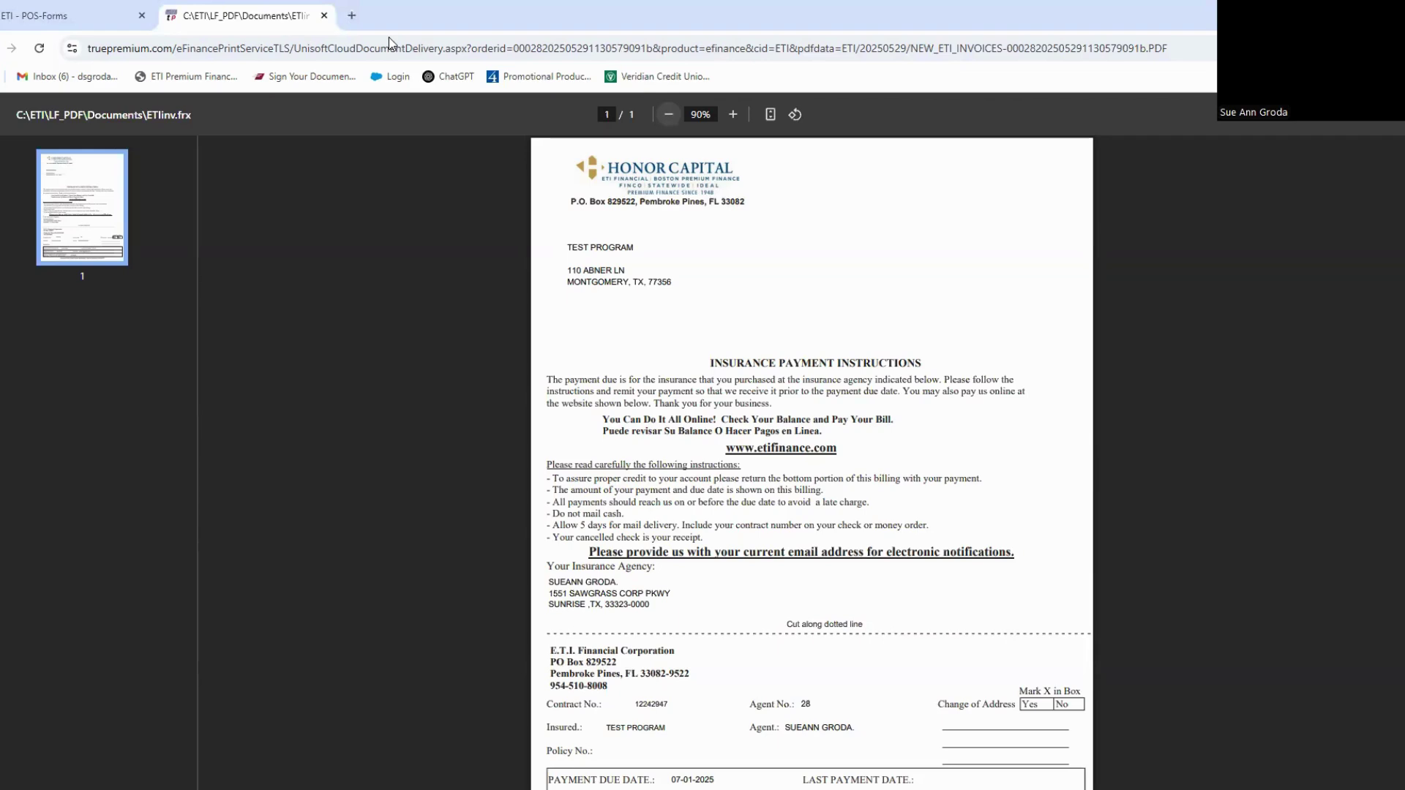
pyautogui.click(325, 17)
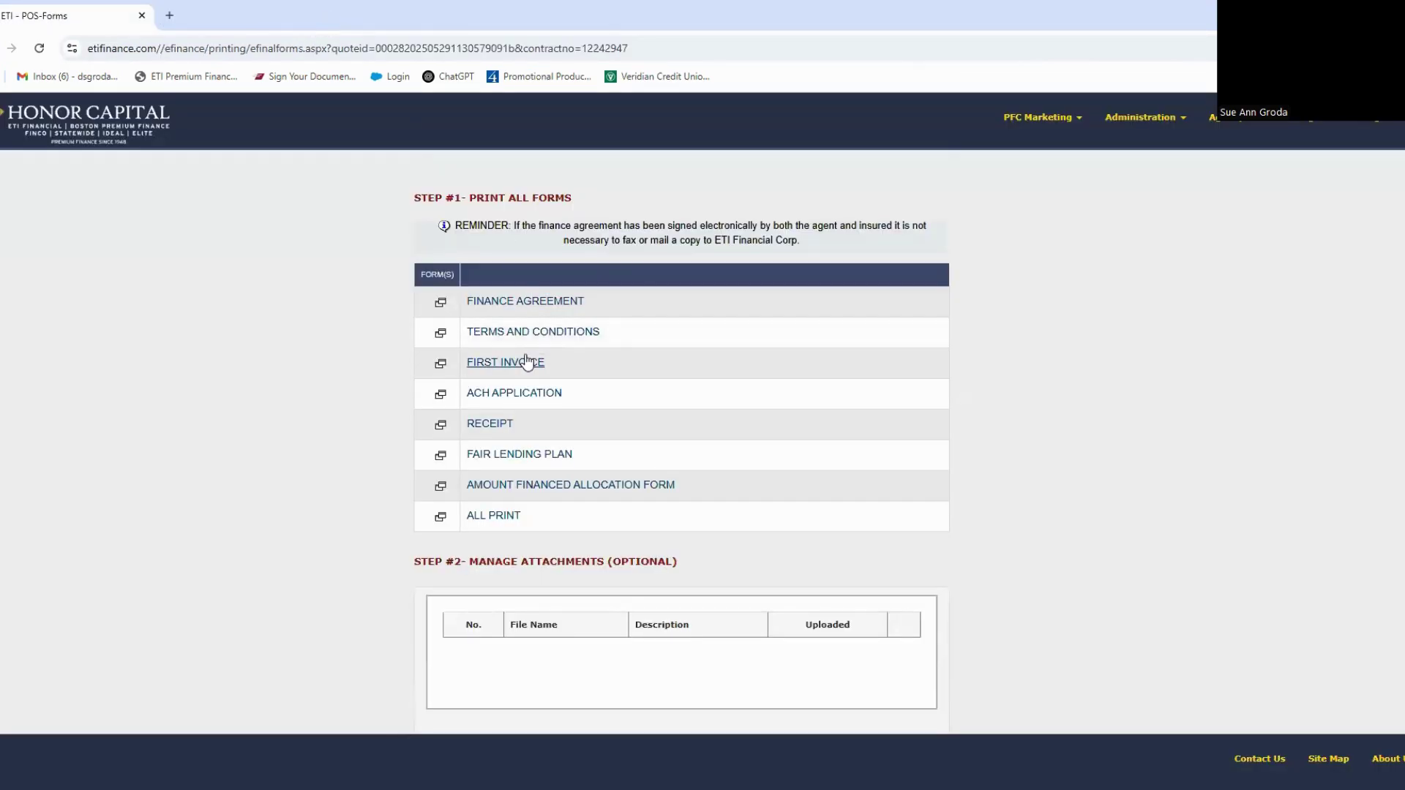
# Step: Review the ACH Application and the Amount Financed Allocation form showing $12,813.75 financed
pyautogui.click(543, 393)
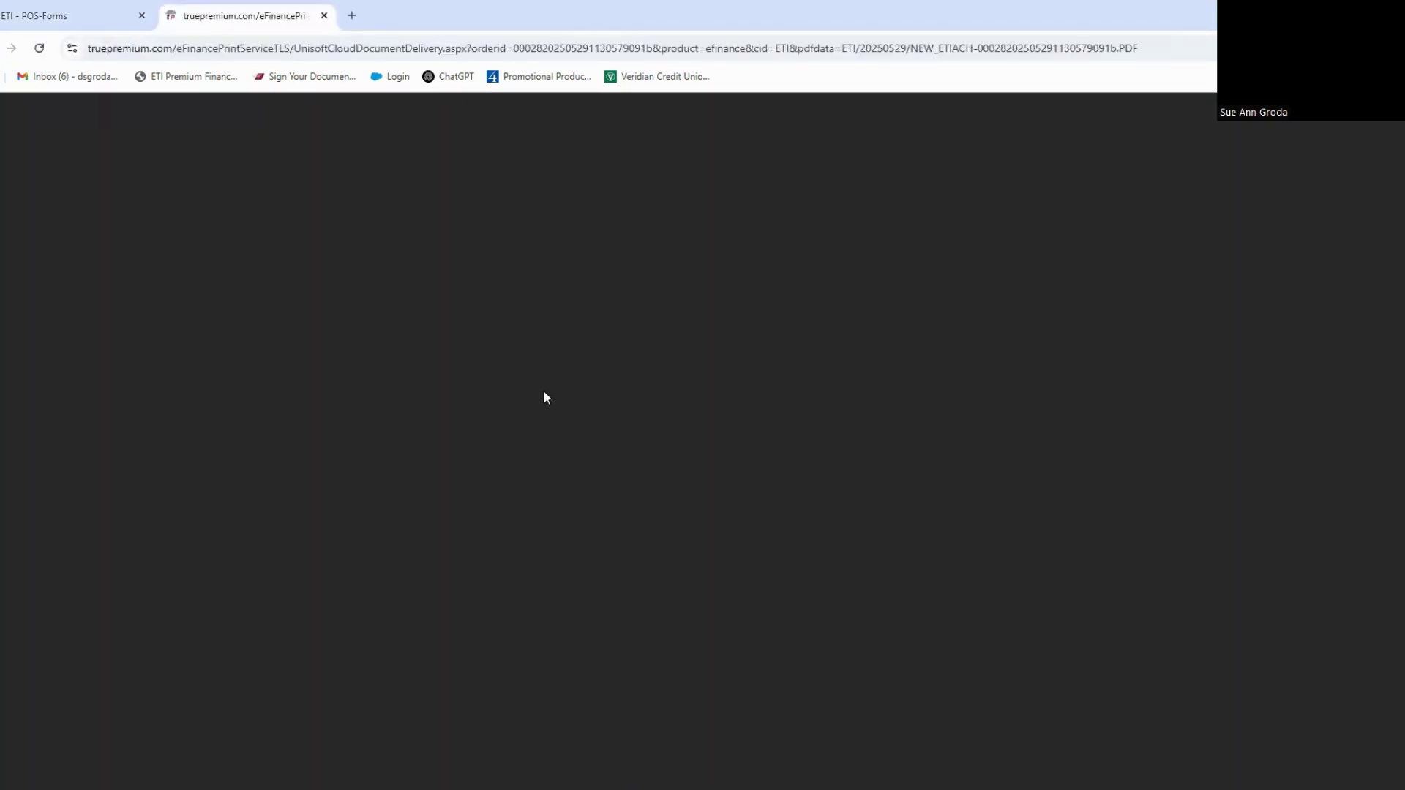
pyautogui.scroll(-2, 543, 396)
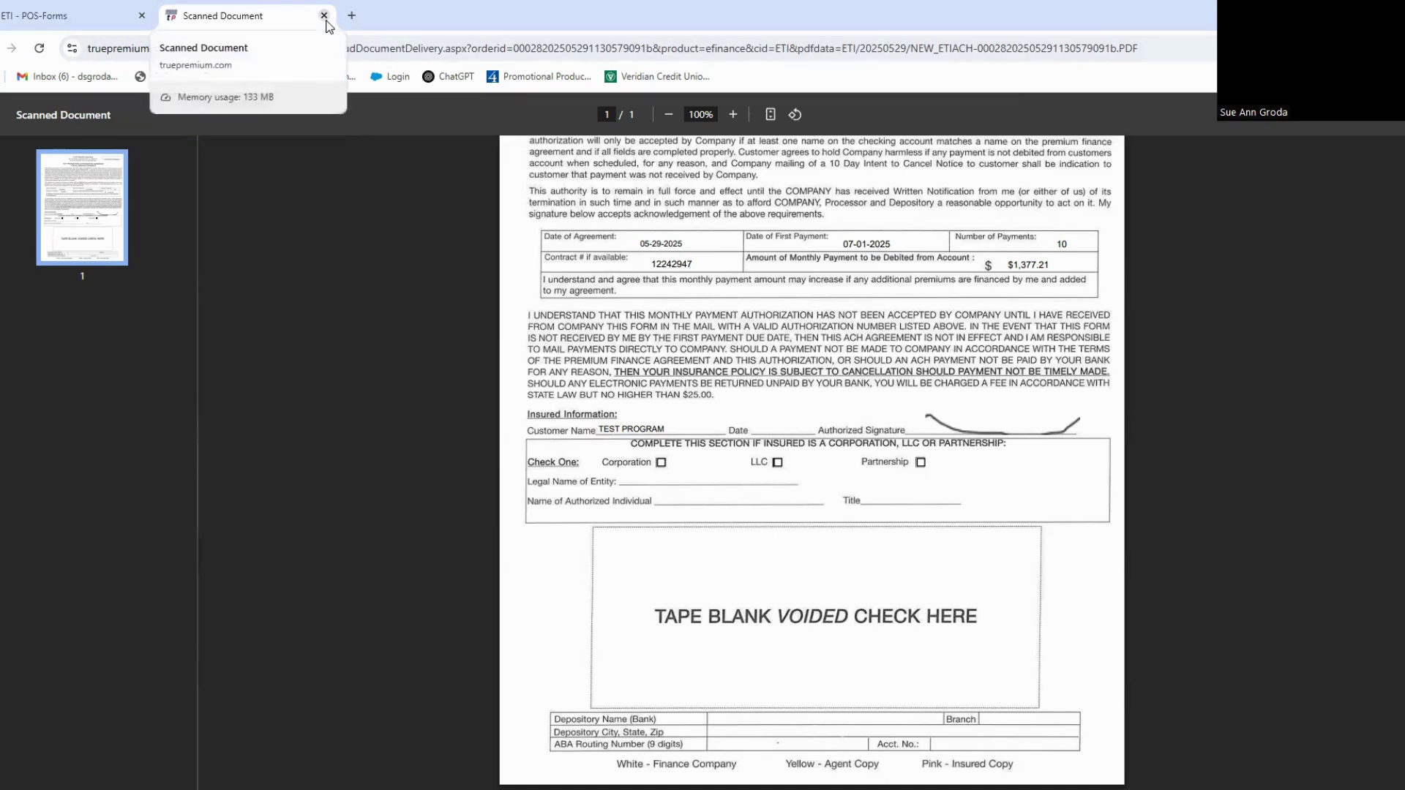
pyautogui.click(324, 15)
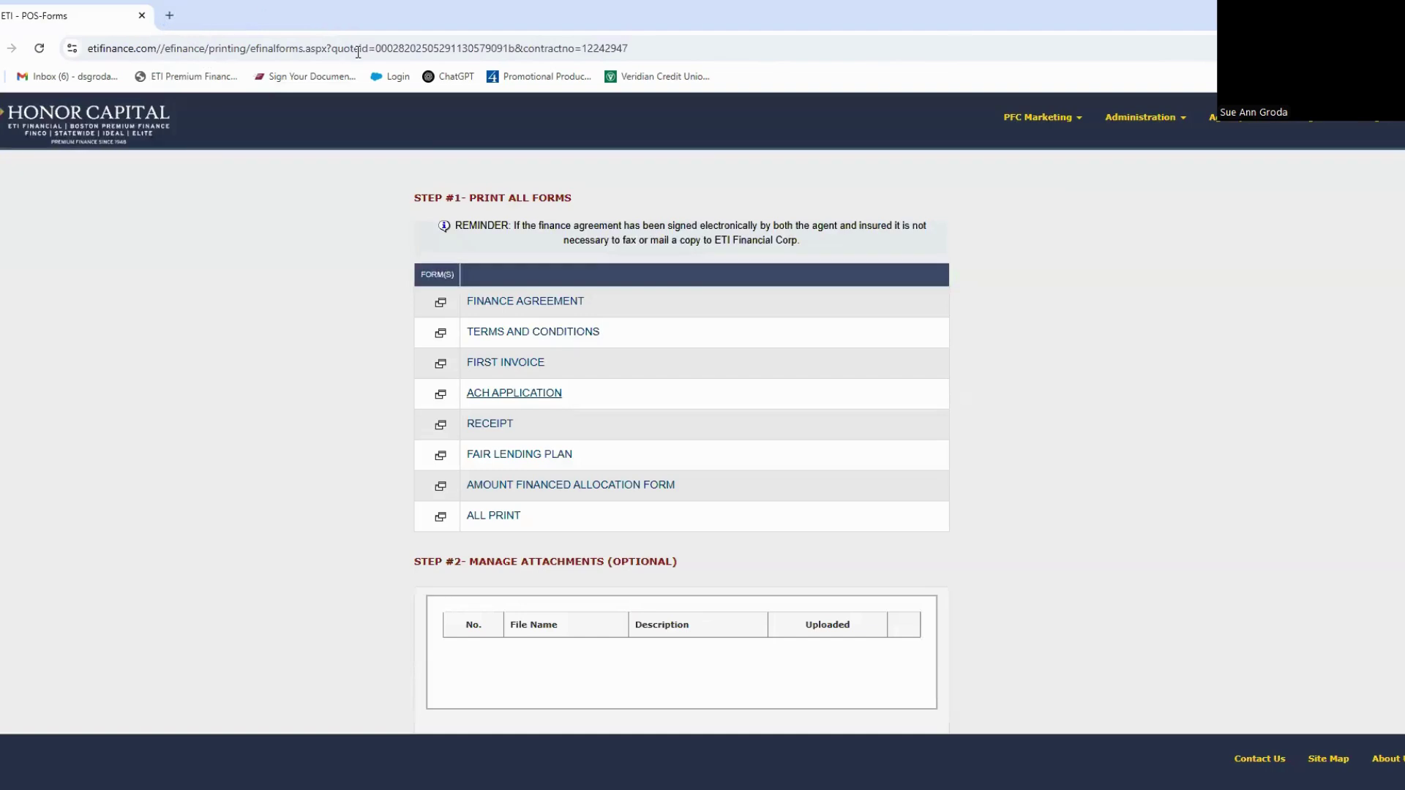
pyautogui.click(549, 489)
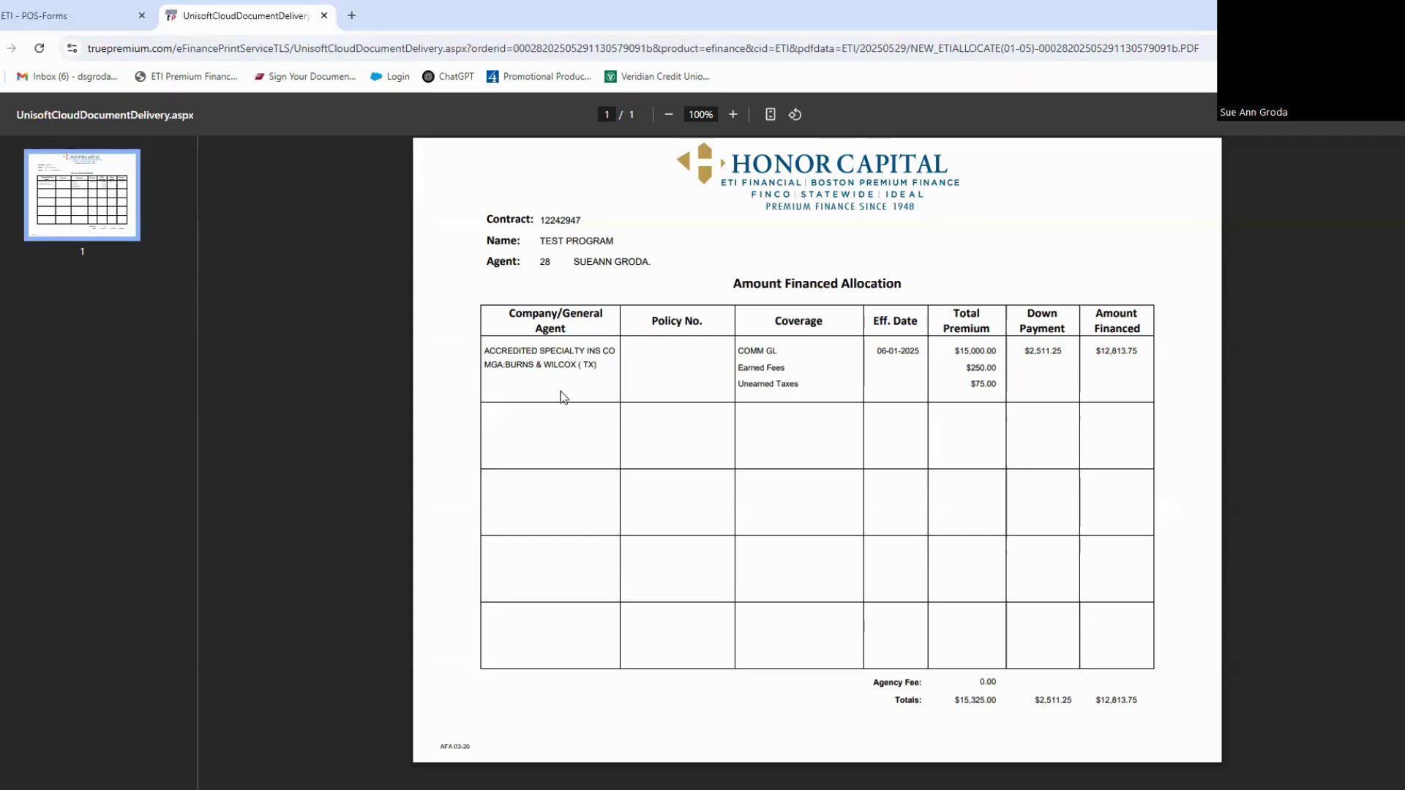
pyautogui.click(324, 16)
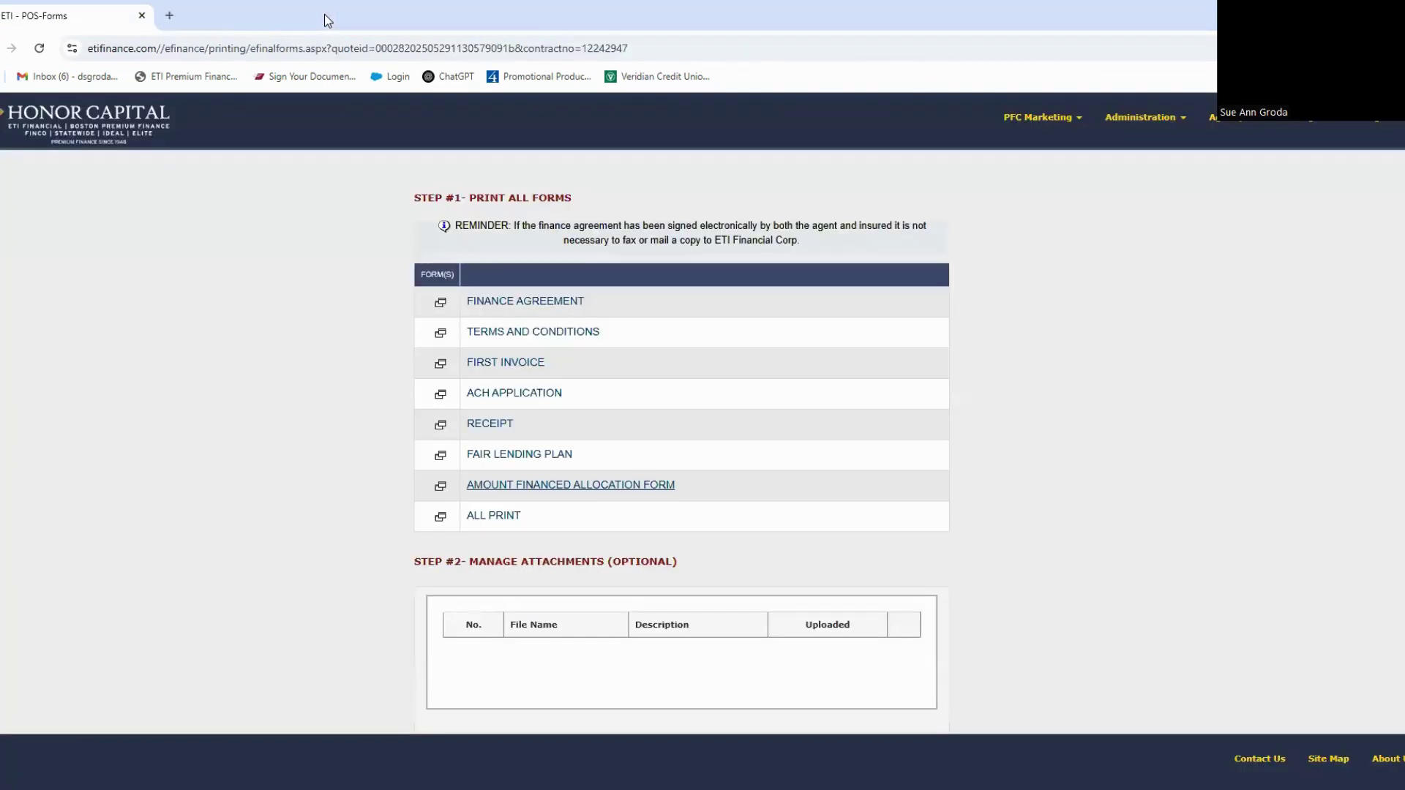
# Step: Open the combined All Print forms packet and page through pages 2 to 4
pyautogui.click(495, 517)
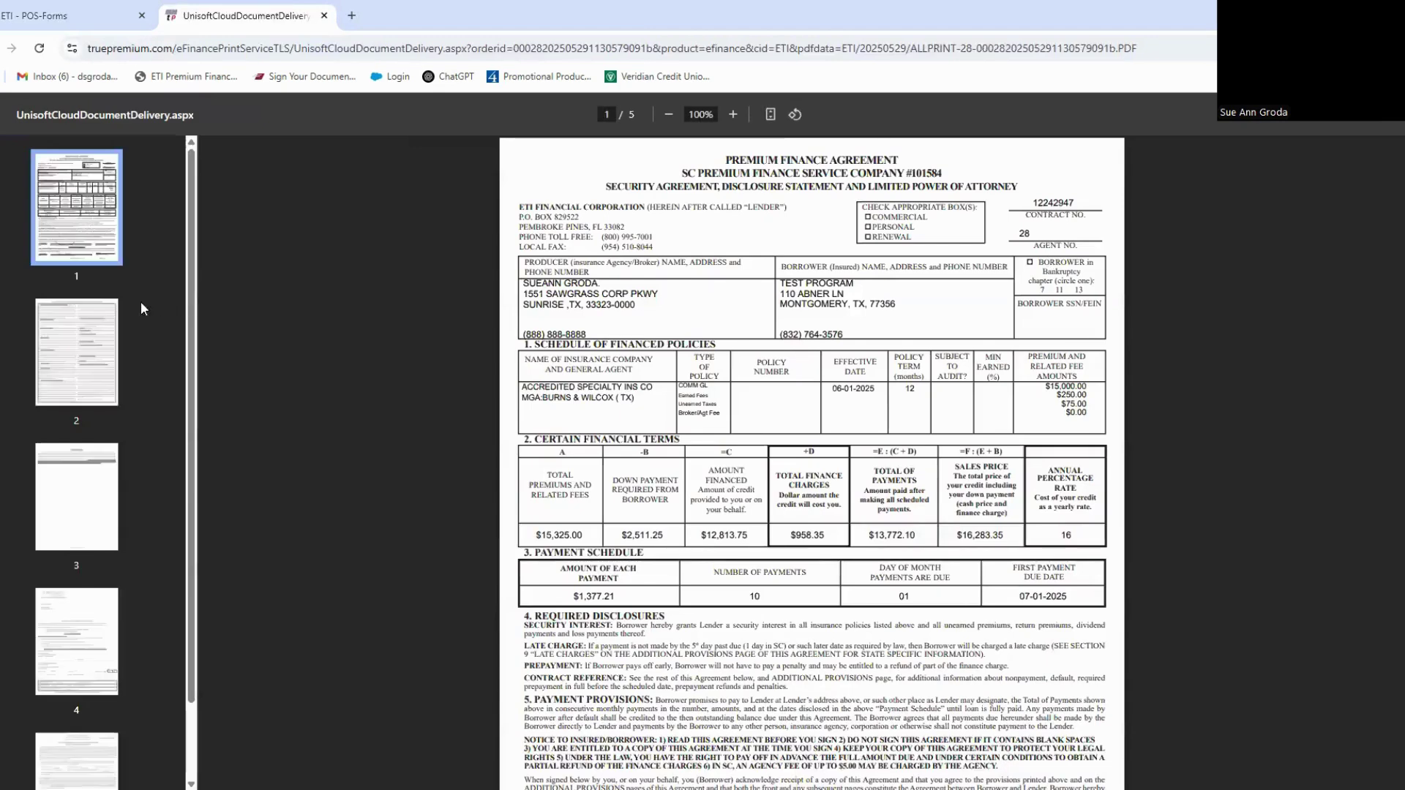
pyautogui.click(96, 354)
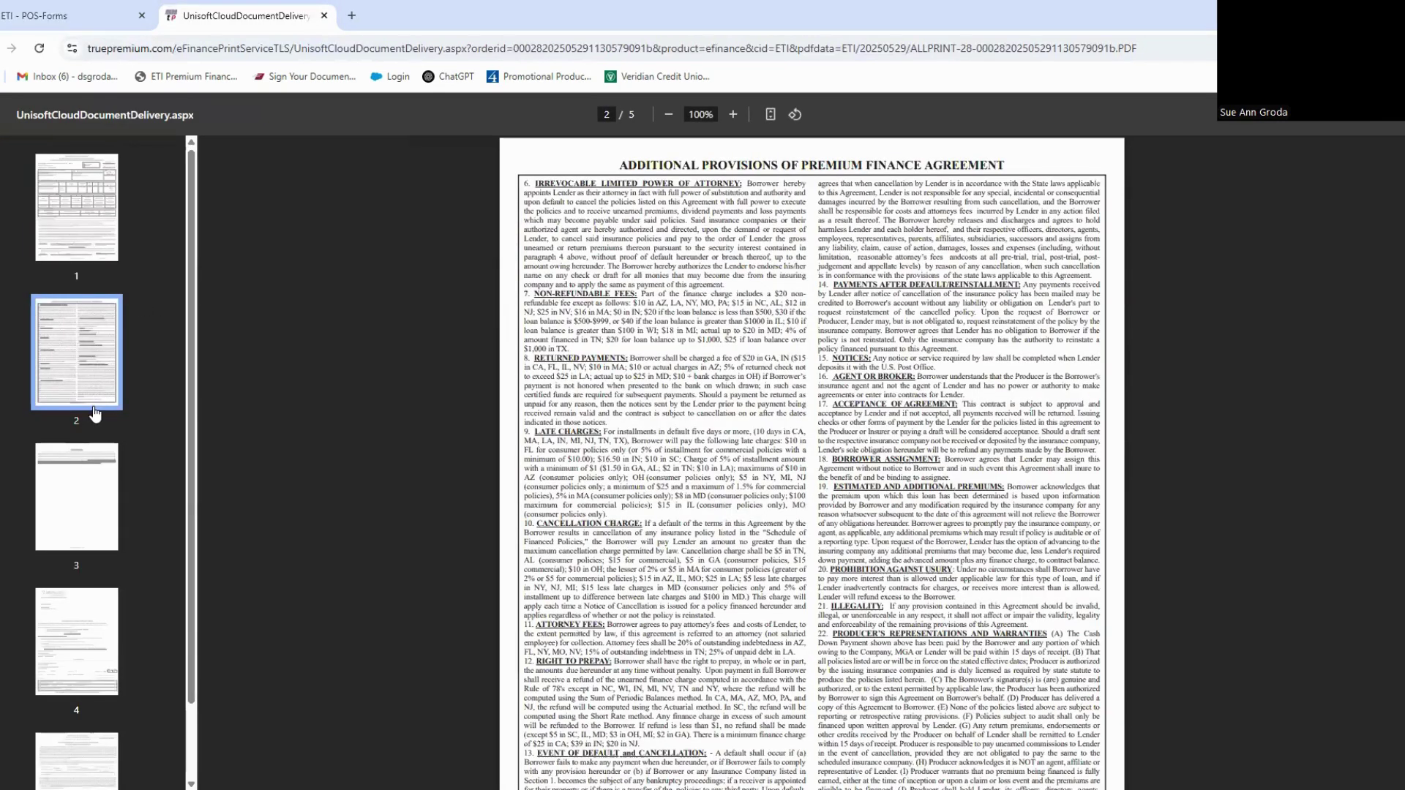
pyautogui.click(89, 545)
pyautogui.click(88, 556)
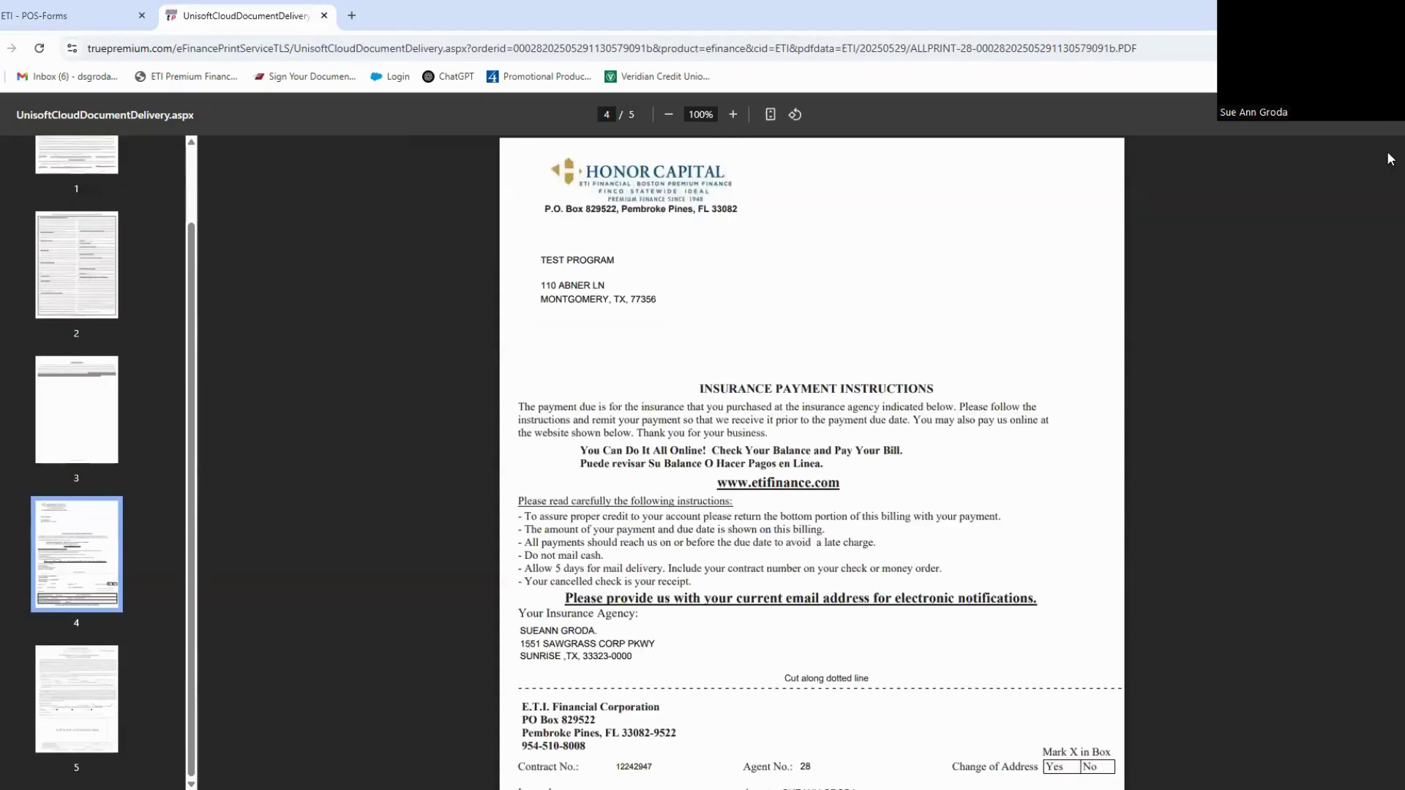
# Step: Save the packet as a PDF named 'test quote option' and close the document
pyautogui.click(1386, 124)
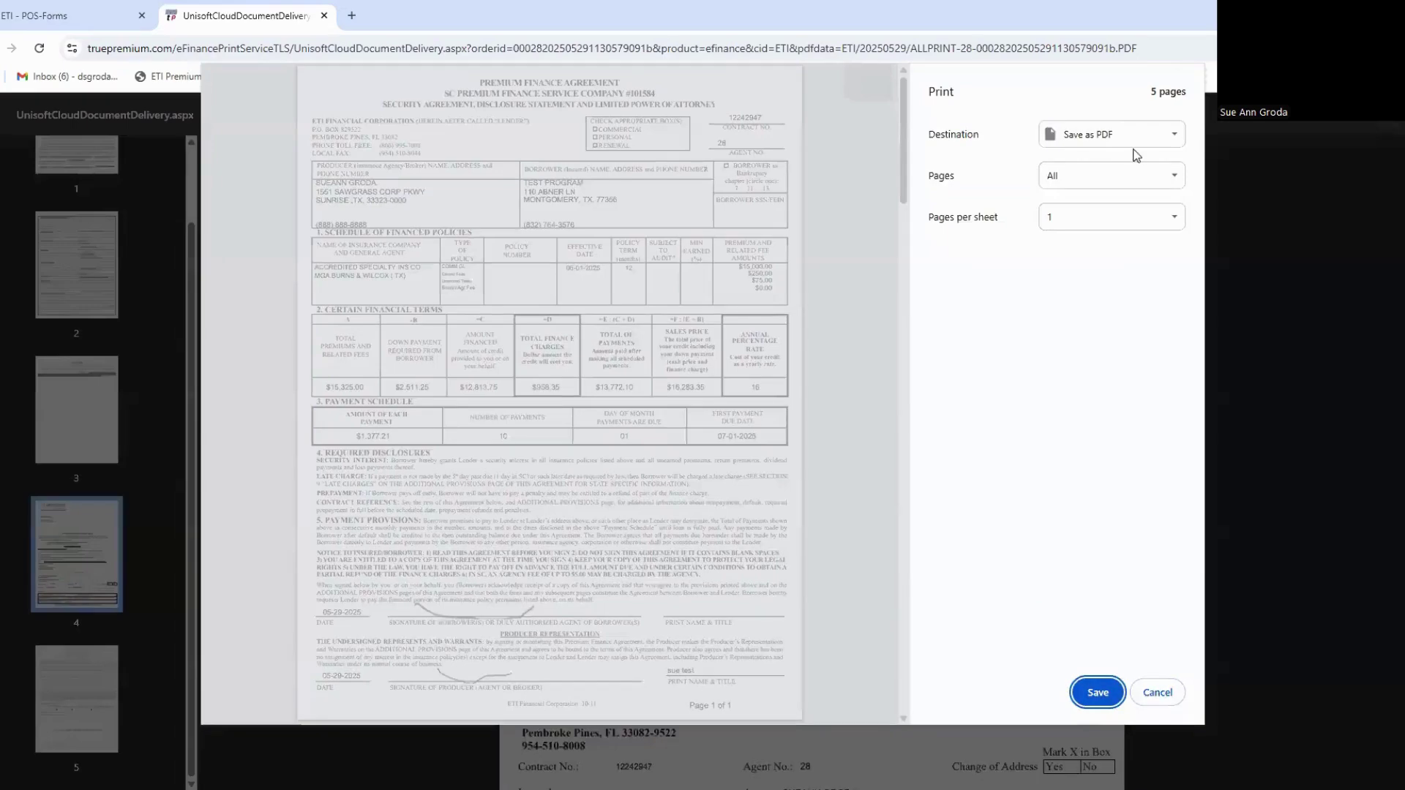
pyautogui.click(1099, 692)
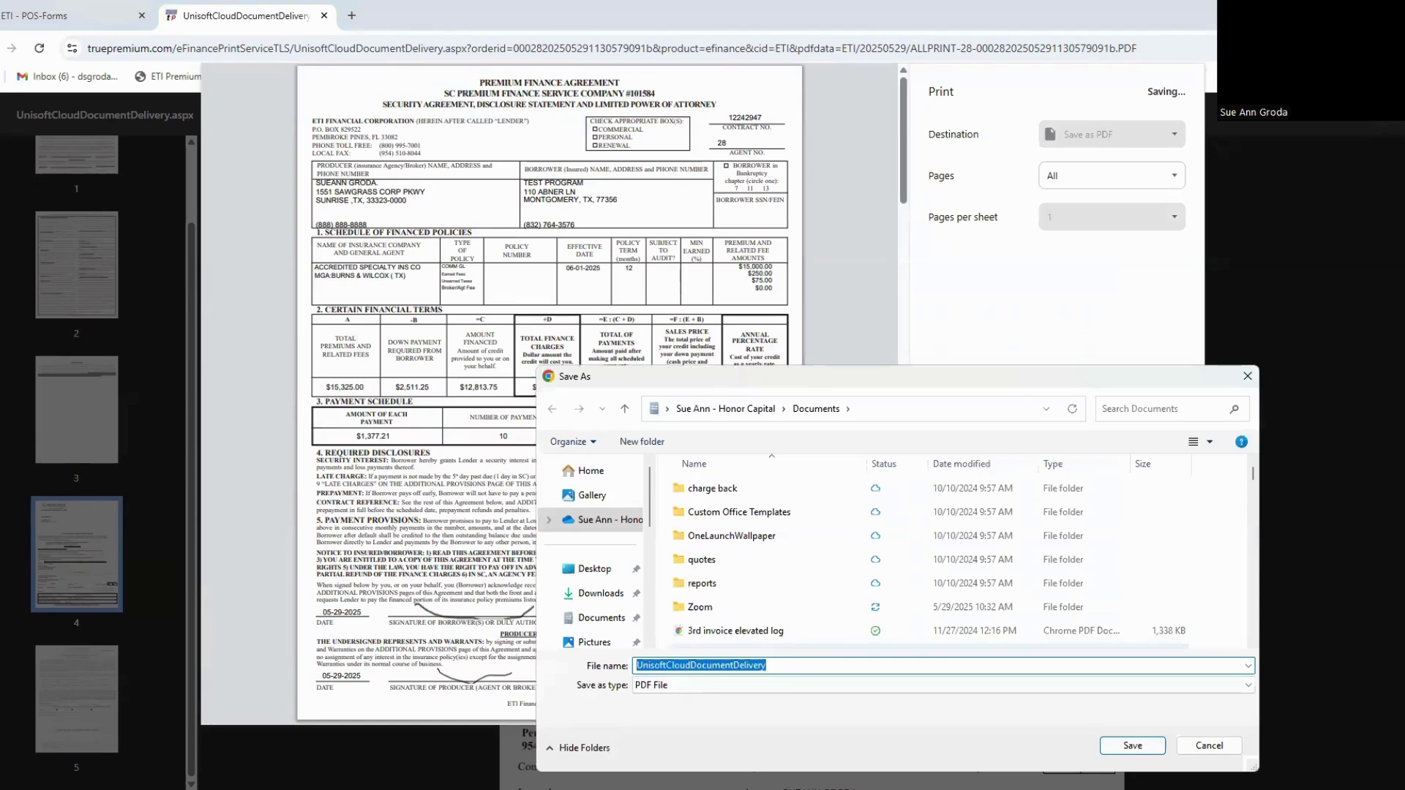
pyautogui.write('test quote option')
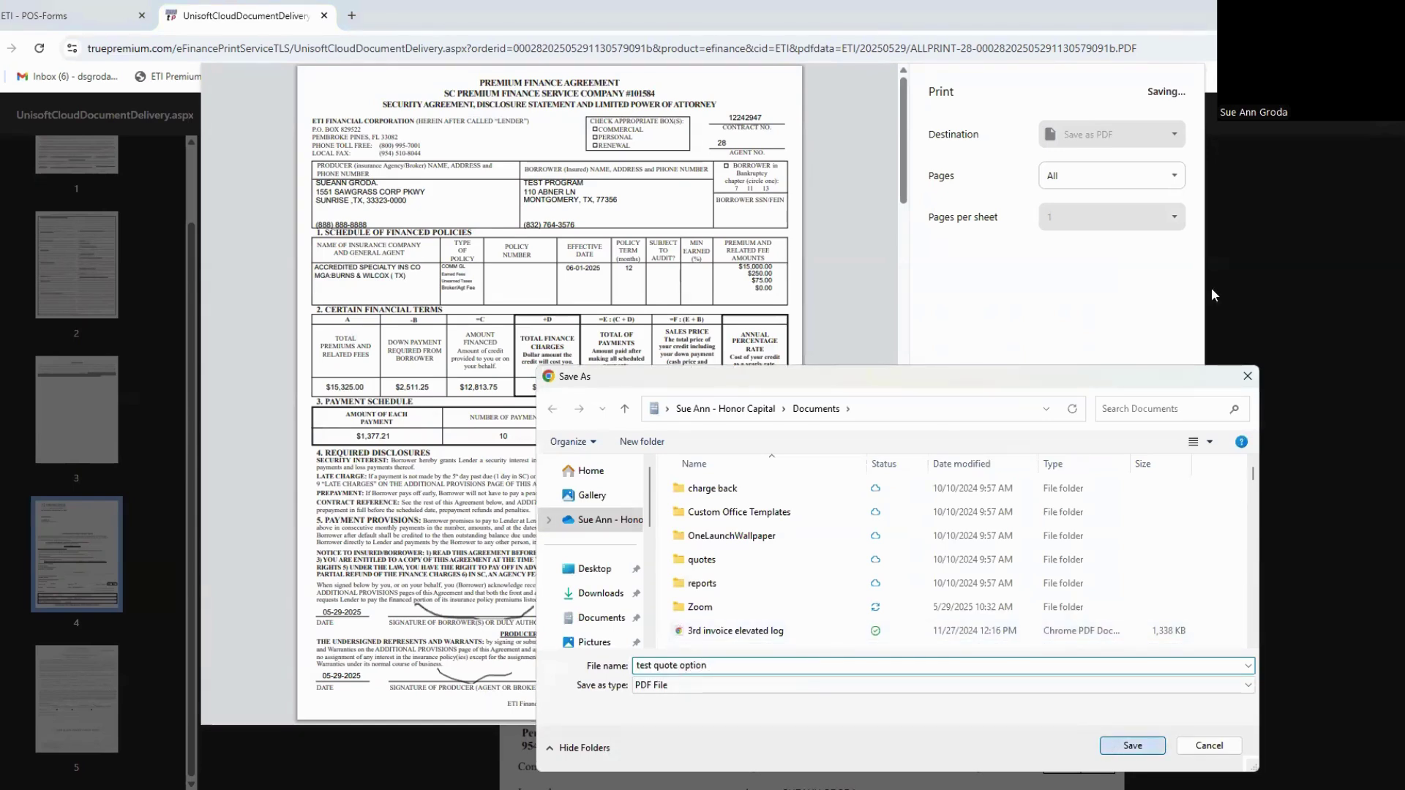
pyautogui.press('Return')
pyautogui.hotkey('ctrl', 'p')
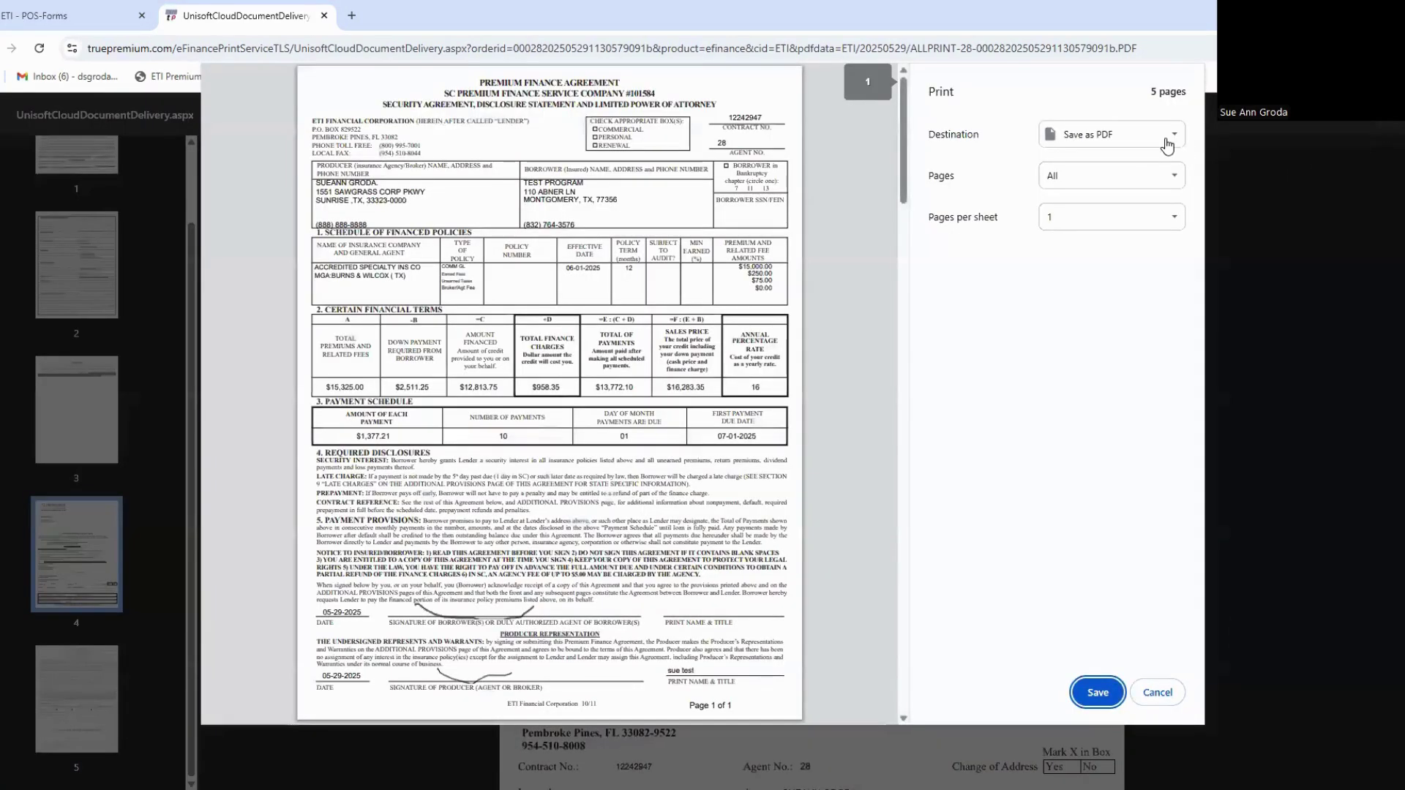
pyautogui.click(1167, 144)
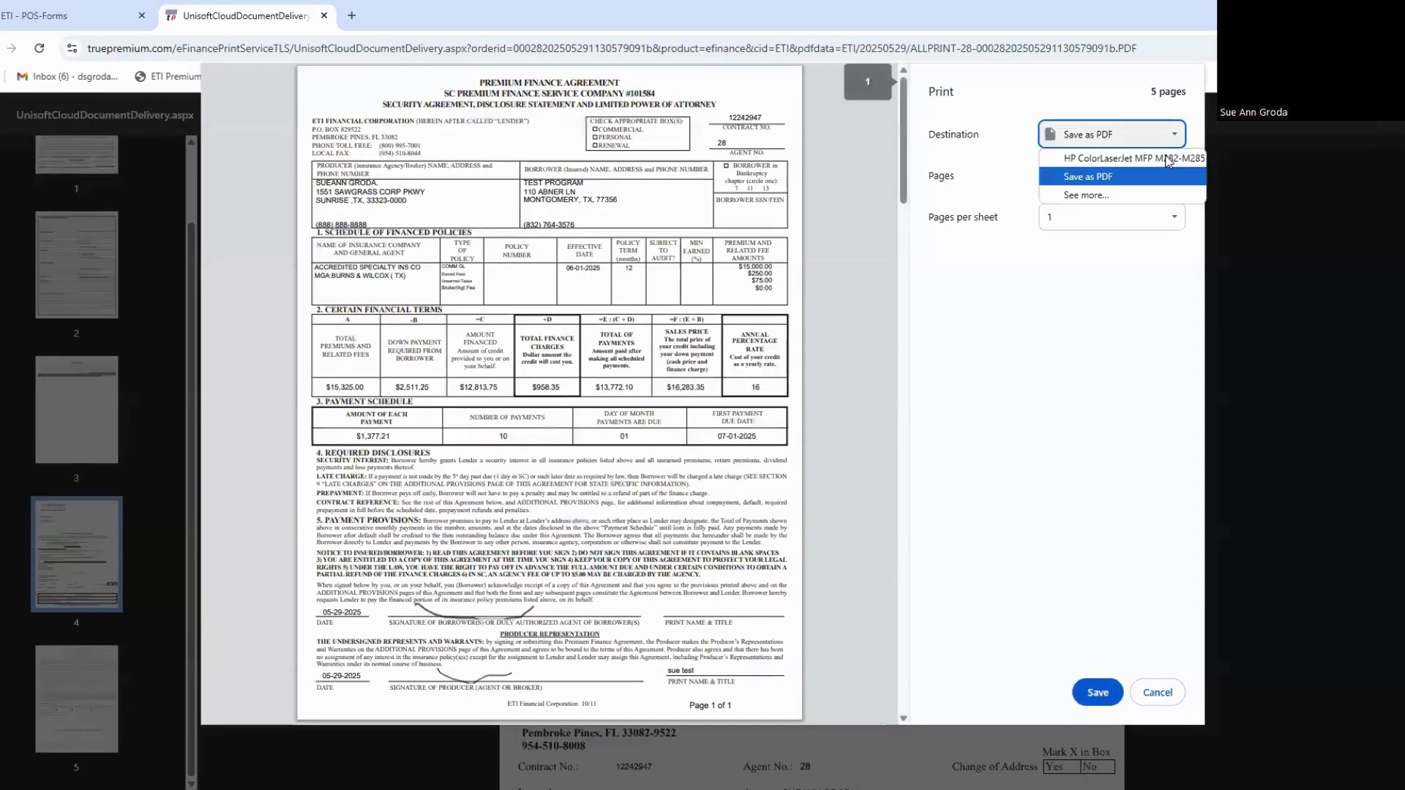
pyautogui.click(1164, 694)
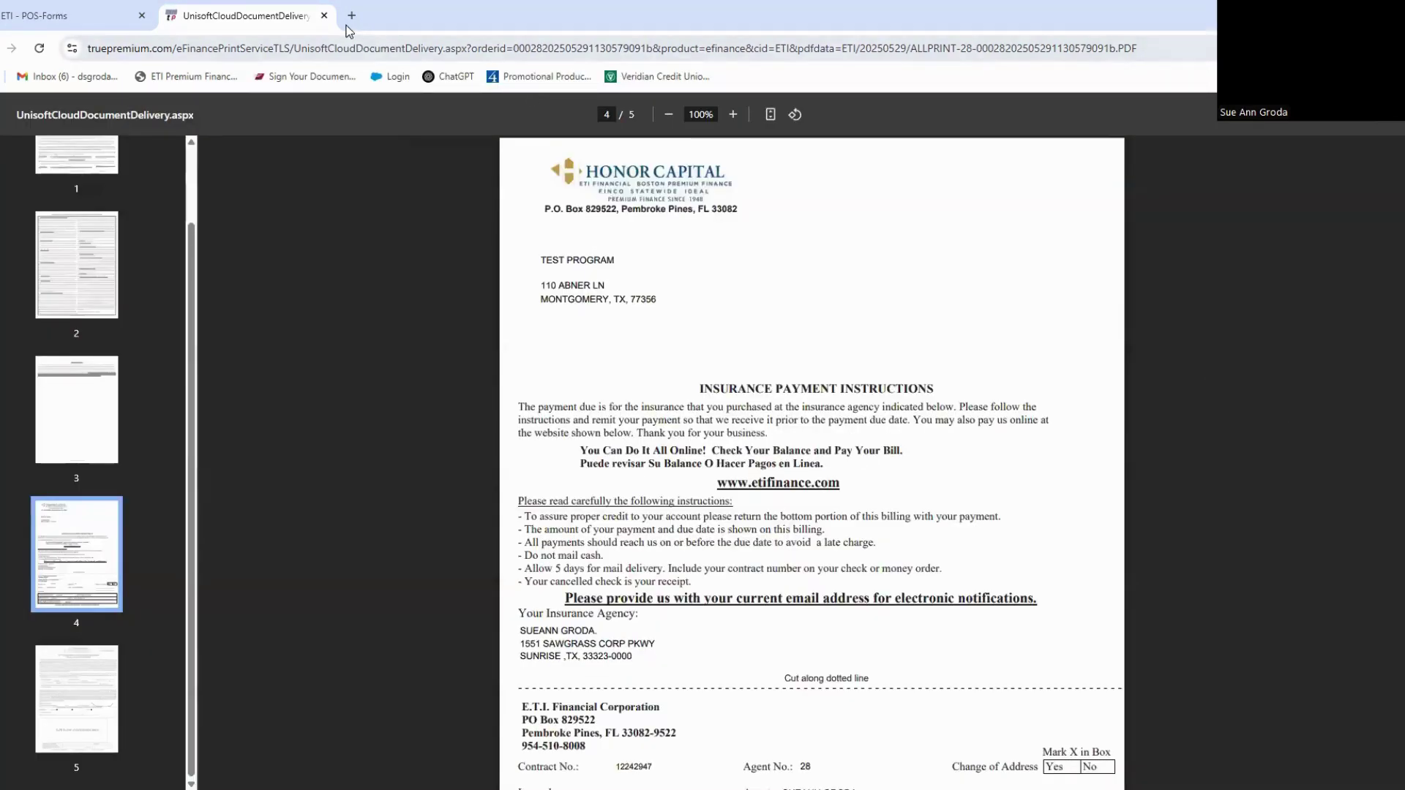
pyautogui.click(325, 15)
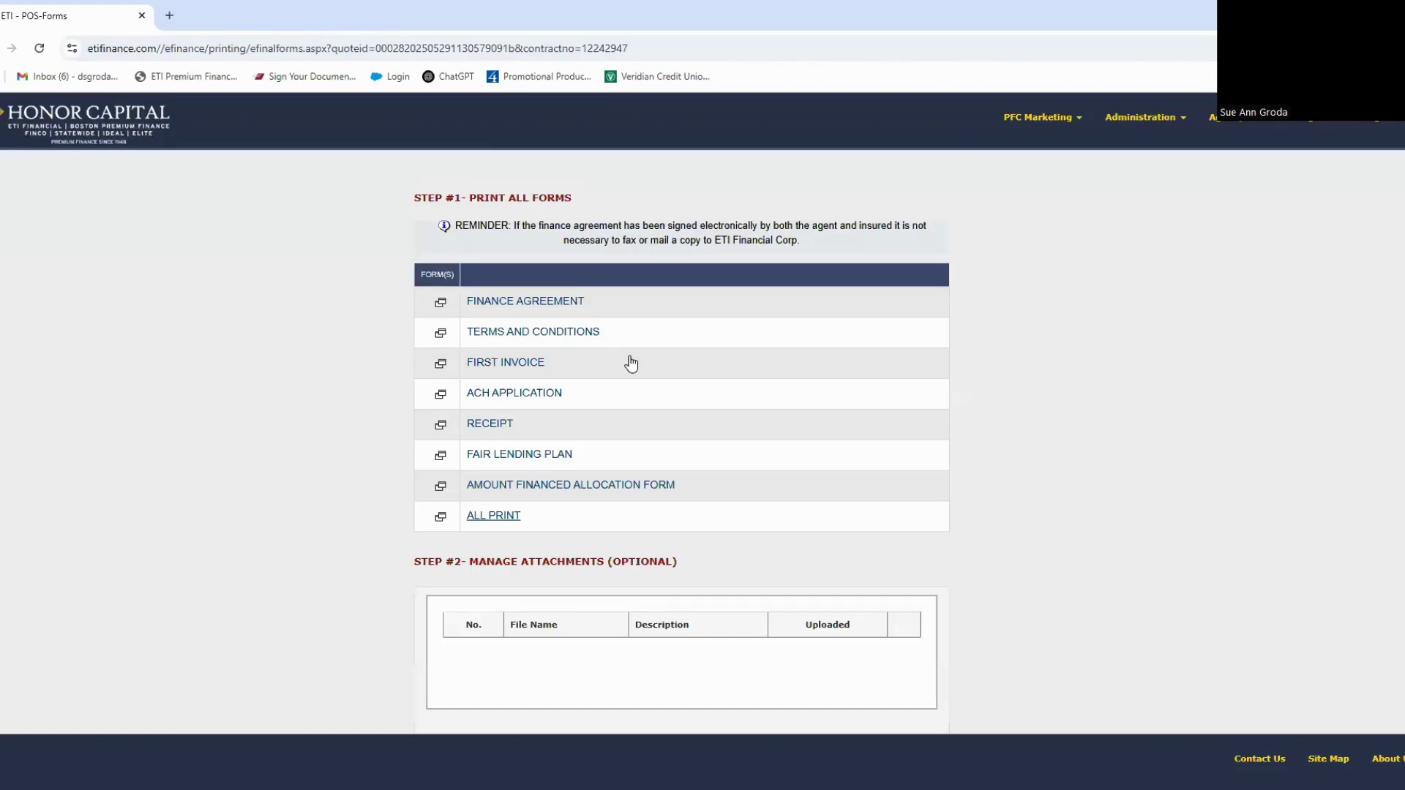
# Step: Leave the Print All Forms page and return to the Agency Main Menu
pyautogui.scroll(-2, 631, 363)
pyautogui.scroll(-1, 631, 372)
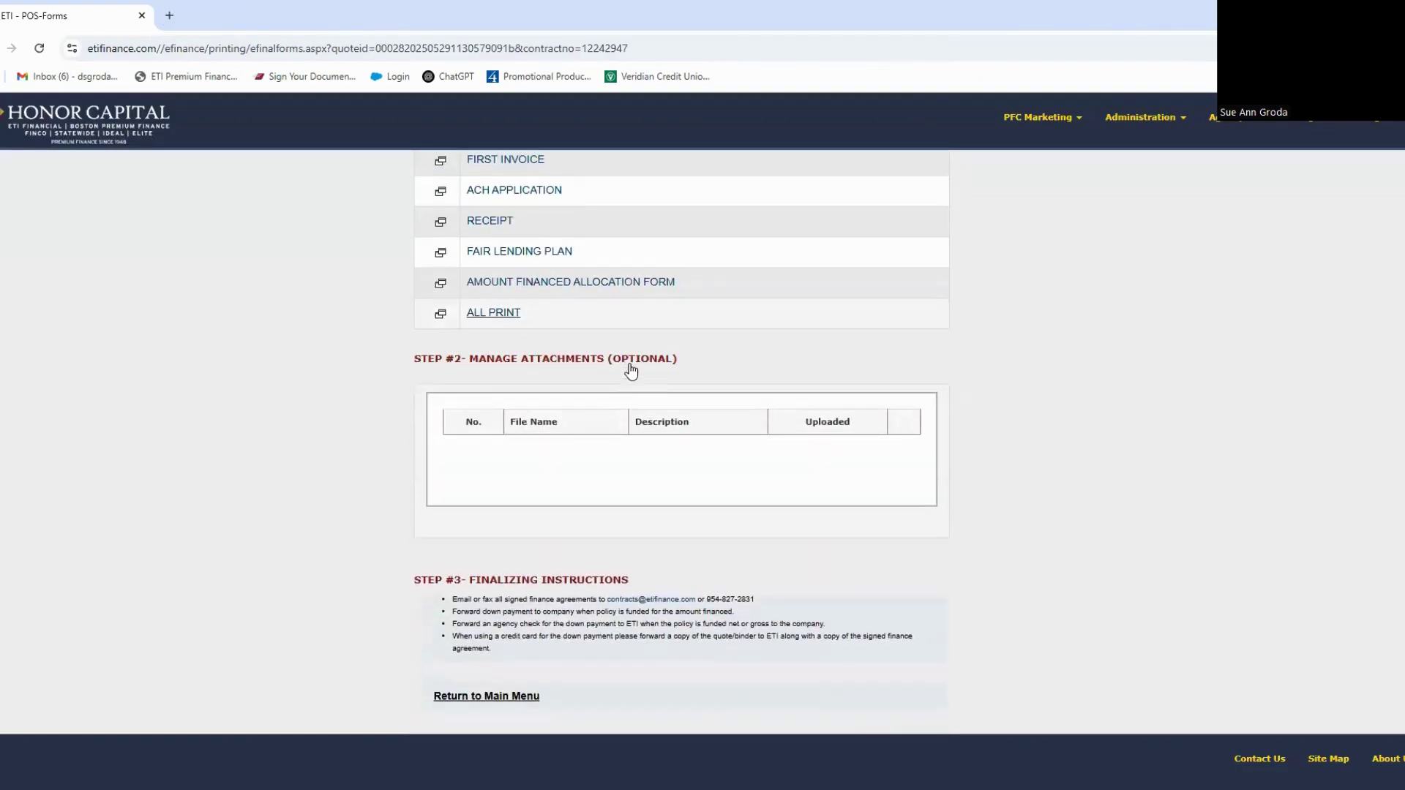
pyautogui.click(495, 699)
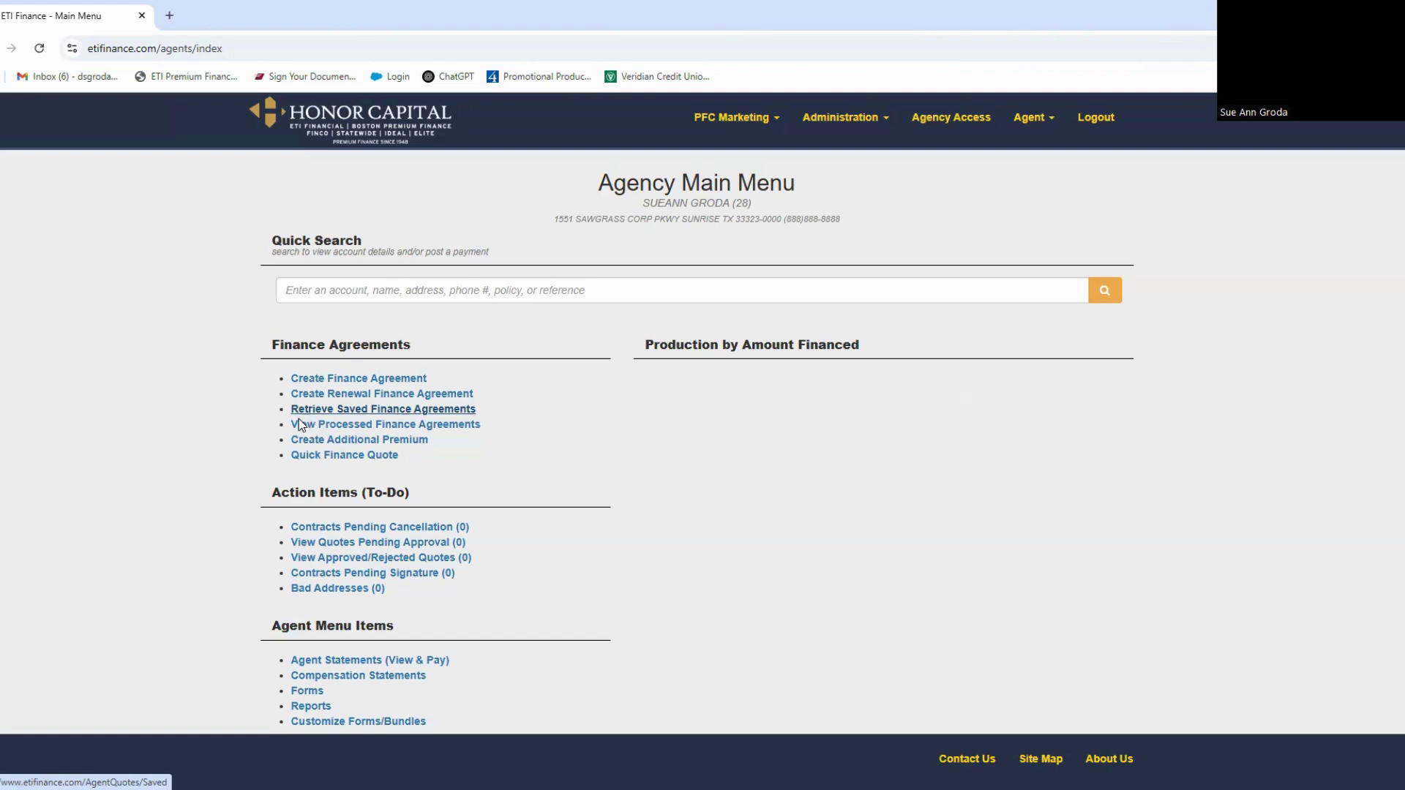
# Step: Find TEST PROGRAM under processed agreements, review its Finance Agreement, then return to the main menu
pyautogui.click(464, 426)
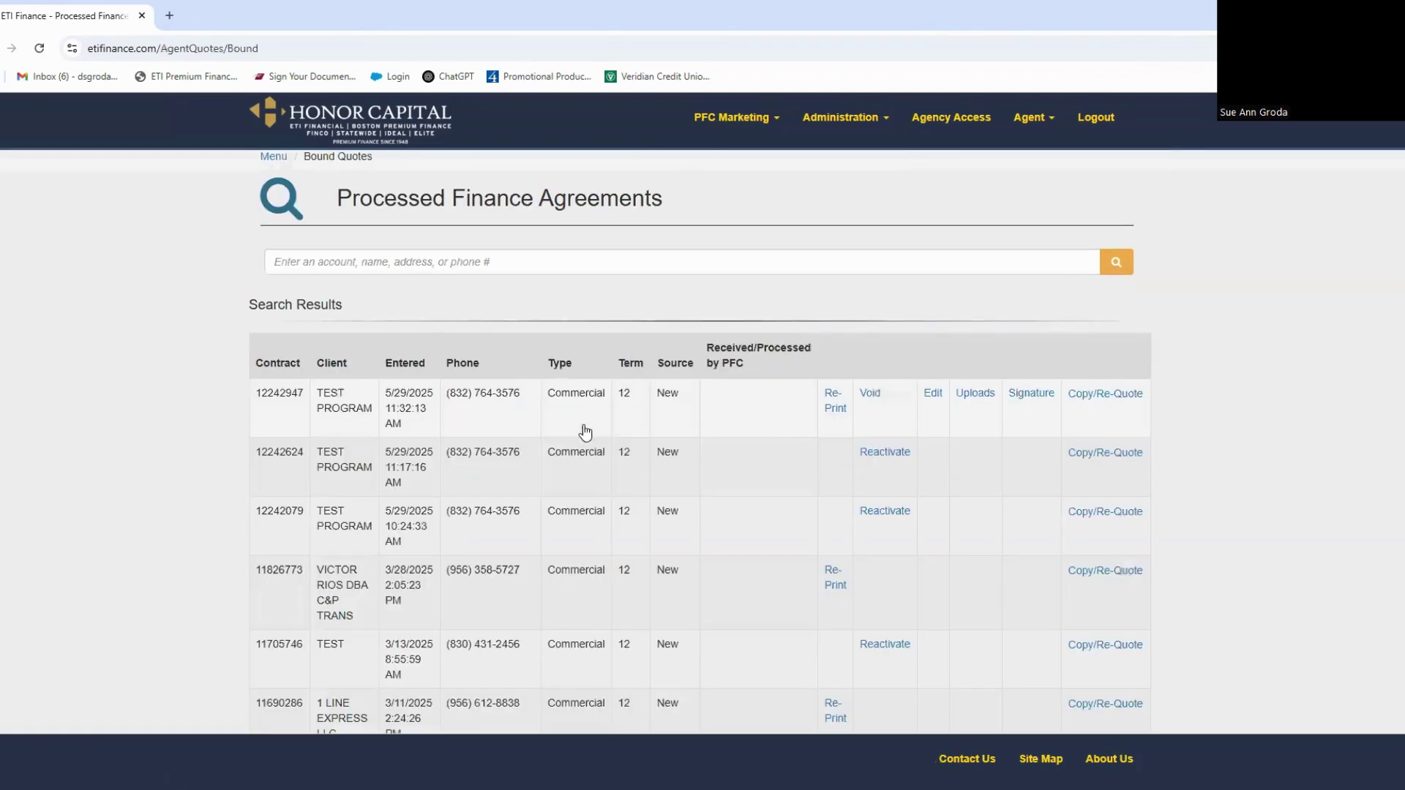
pyautogui.click(835, 402)
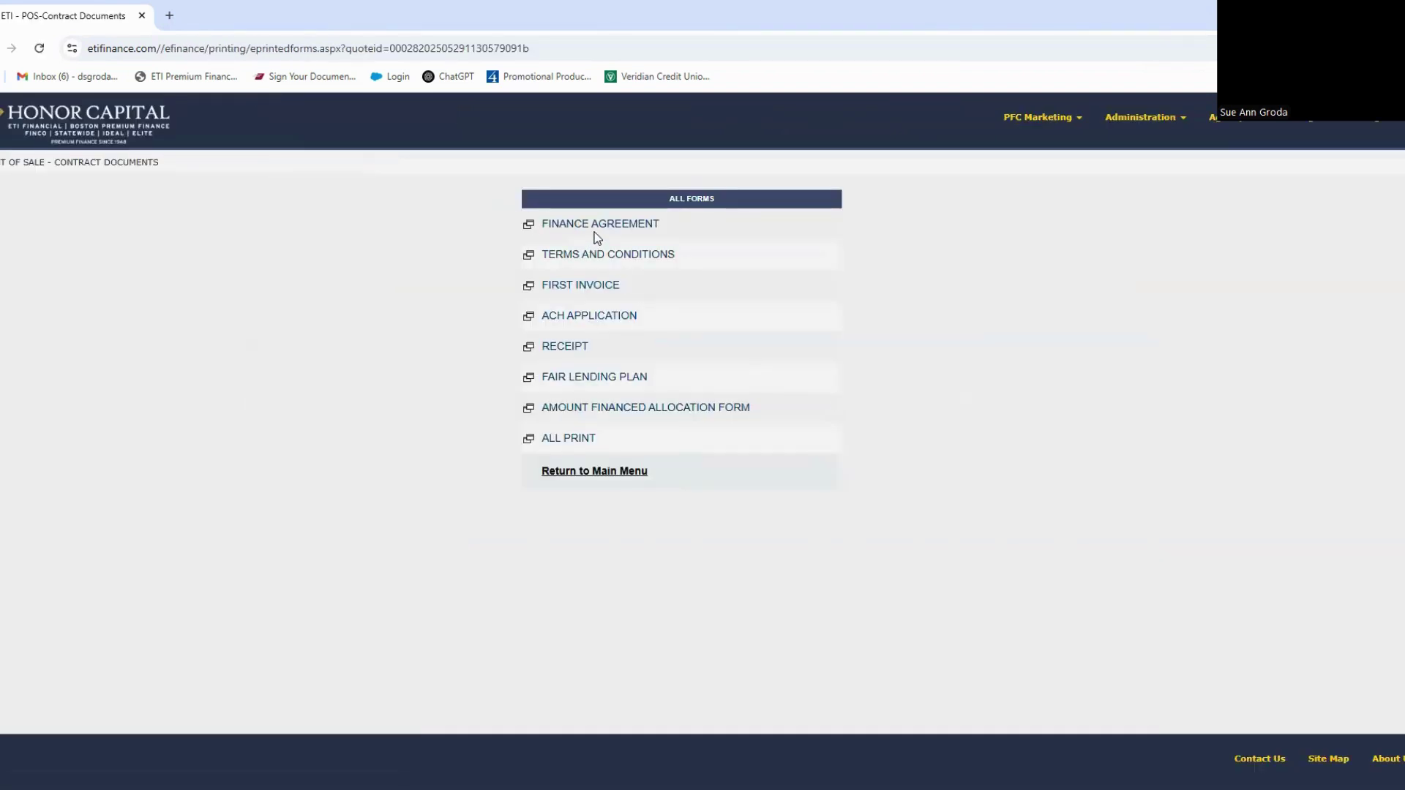
pyautogui.click(600, 226)
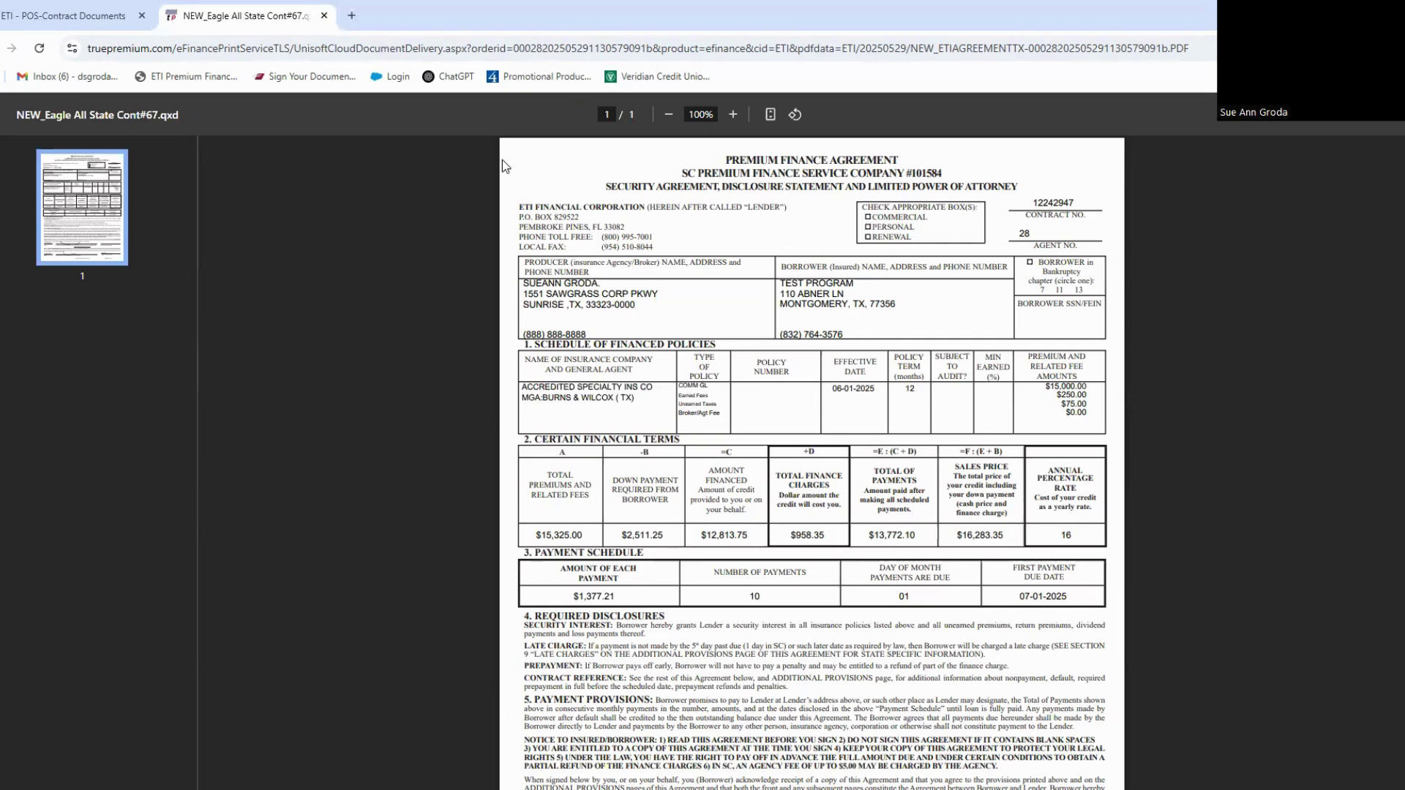
pyautogui.click(325, 15)
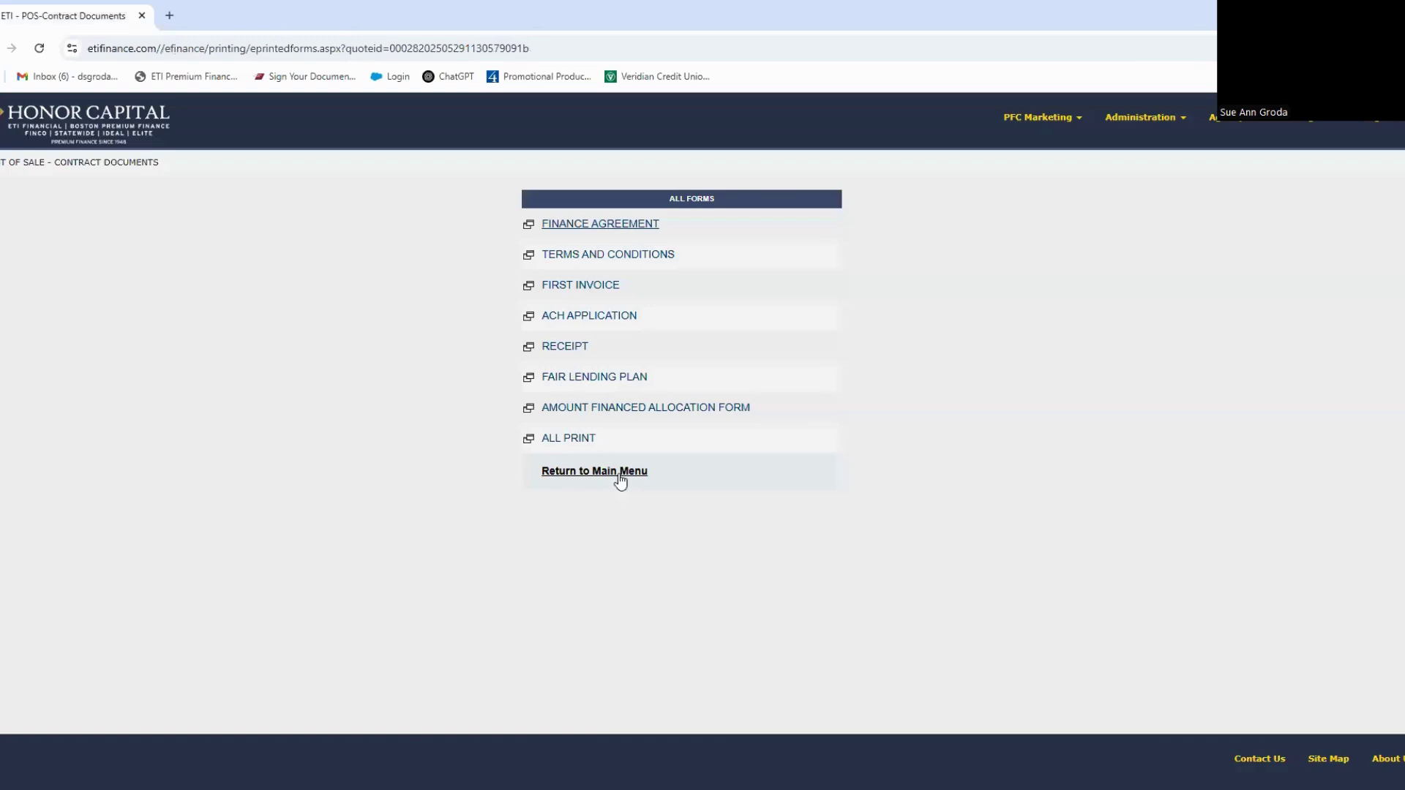
pyautogui.click(619, 472)
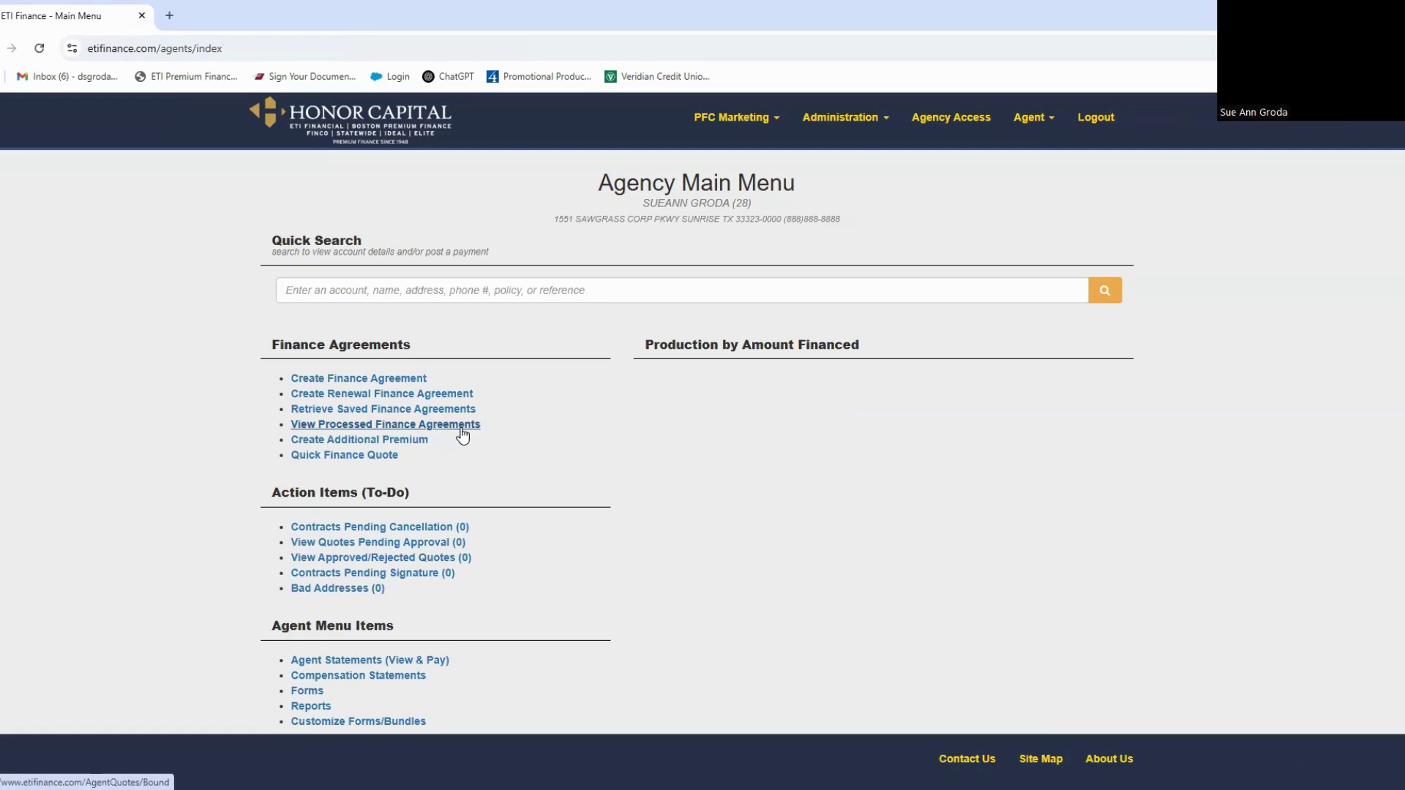
pyautogui.scroll(-1, 555, 536)
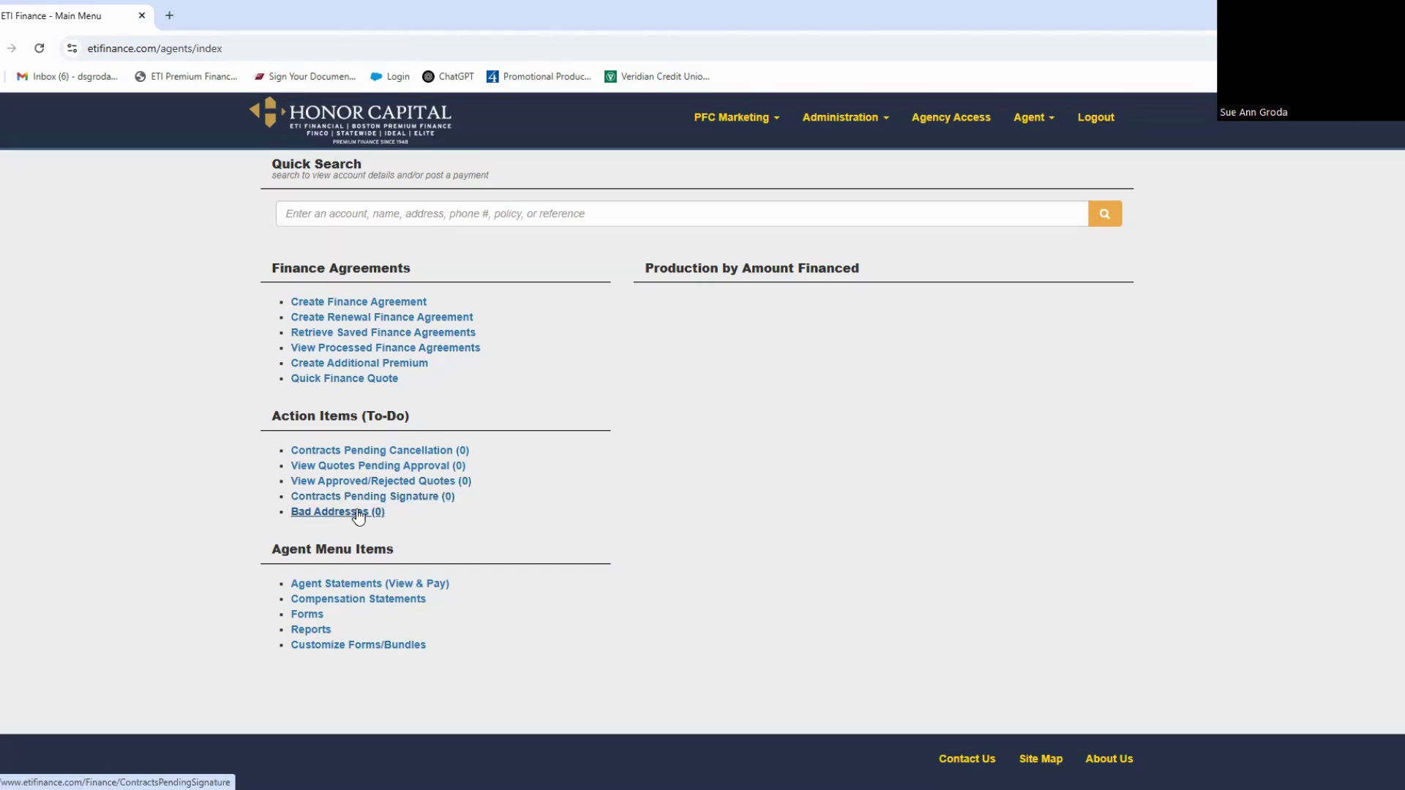
pyautogui.scroll(1, 923, 560)
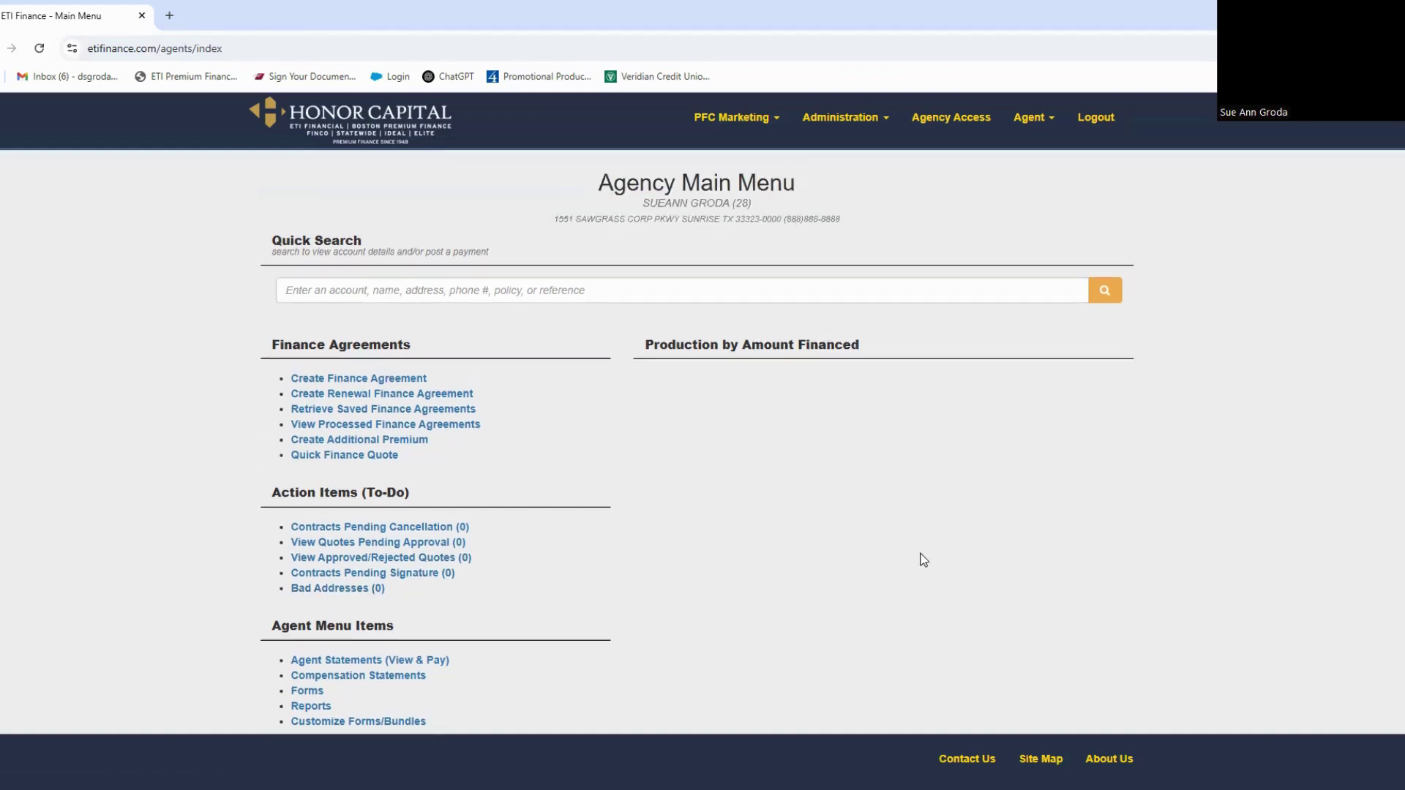